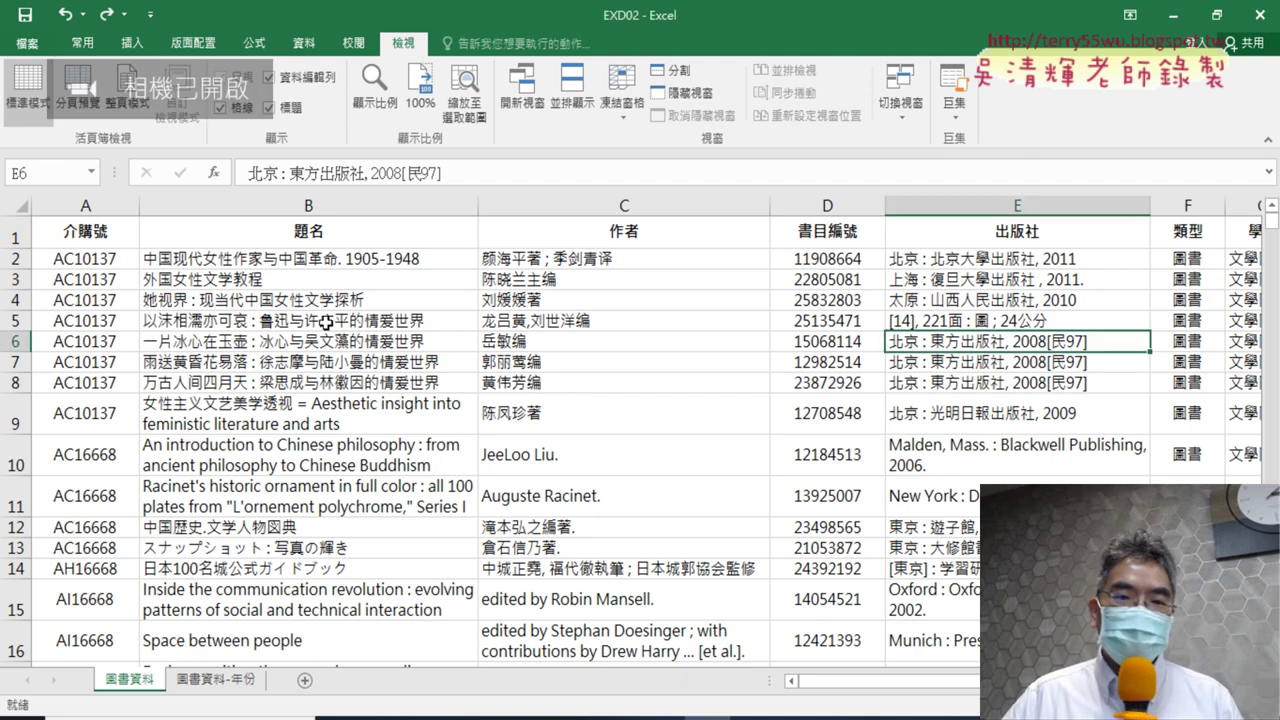
- Browse the Format as Table styles for the book data without applying one, then switch to TQC_EXCEL2016題目.pdf
click(413, 320)
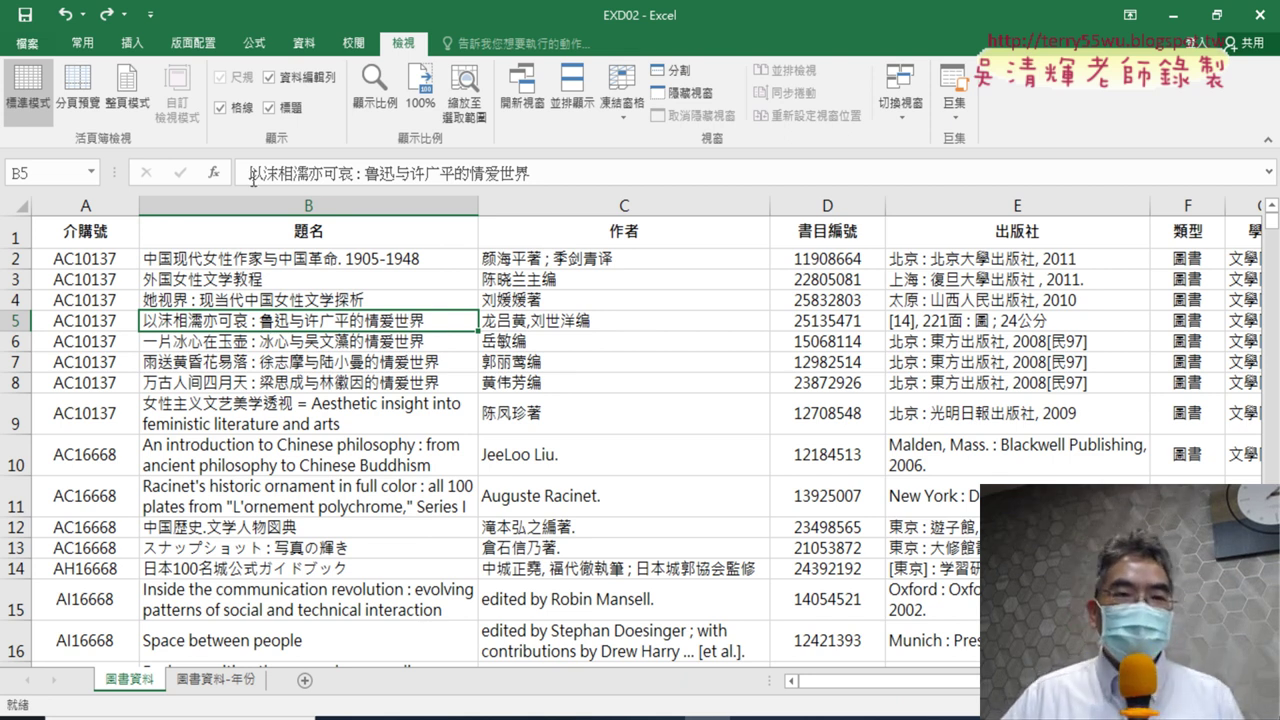
click(84, 44)
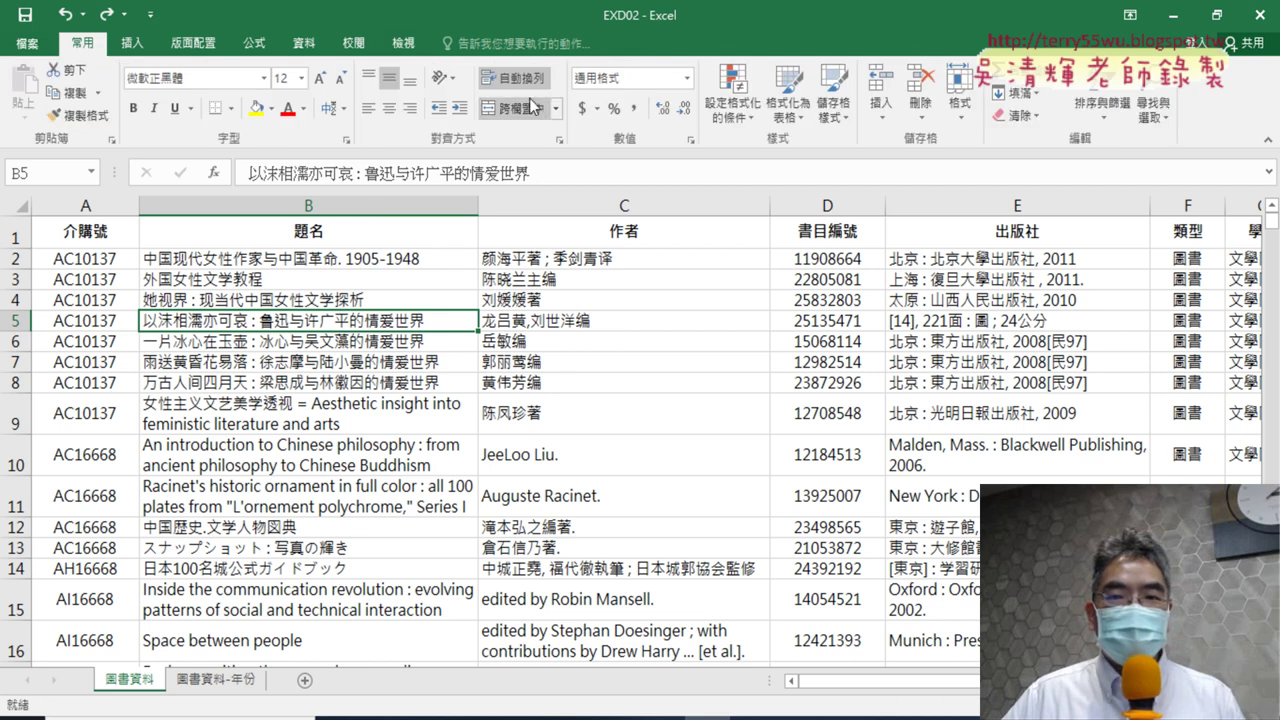
click(789, 117)
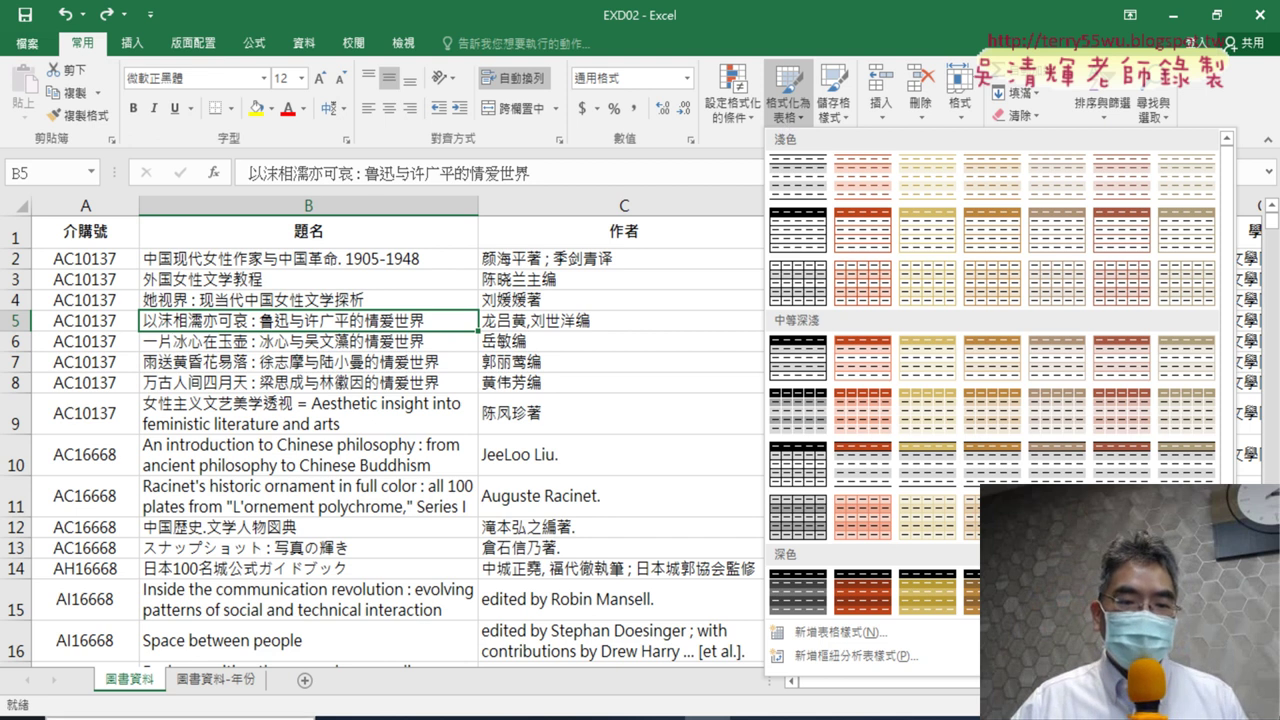
click(270, 716)
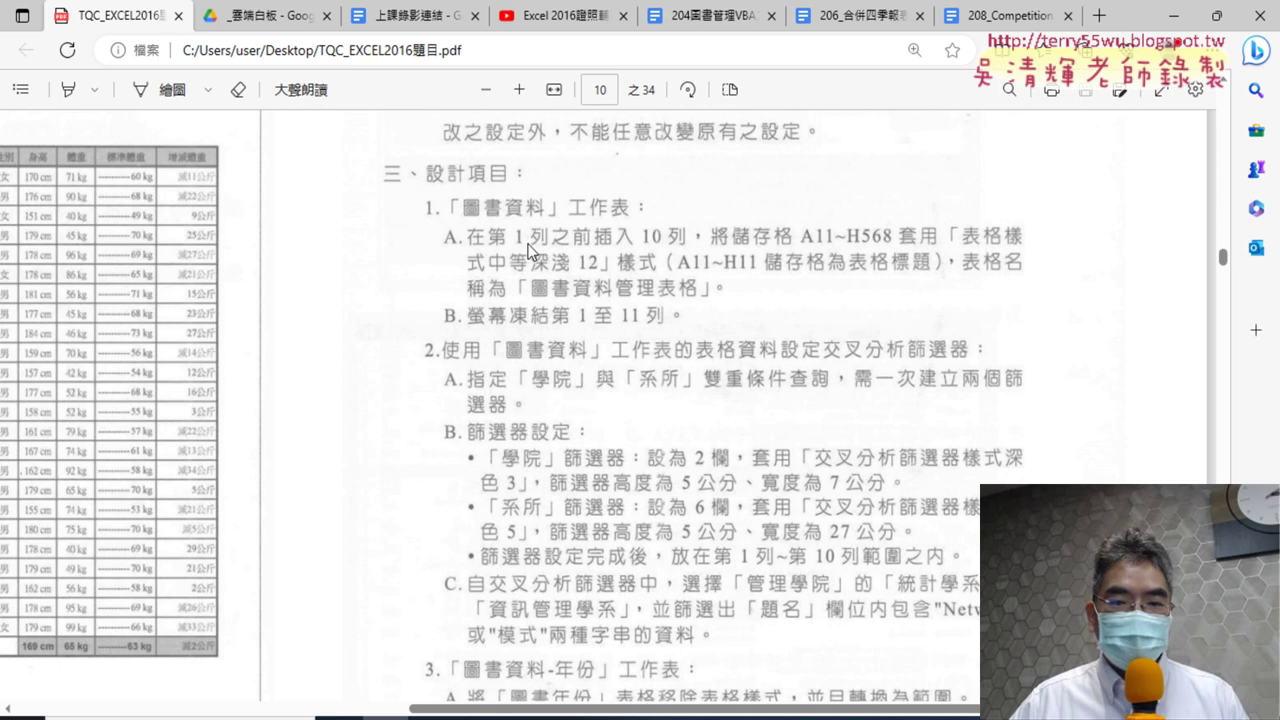
scroll(527, 249, down, 2)
scroll(527, 249, down, 3)
scroll(523, 251, down, 2)
scroll(500, 397, down, 2)
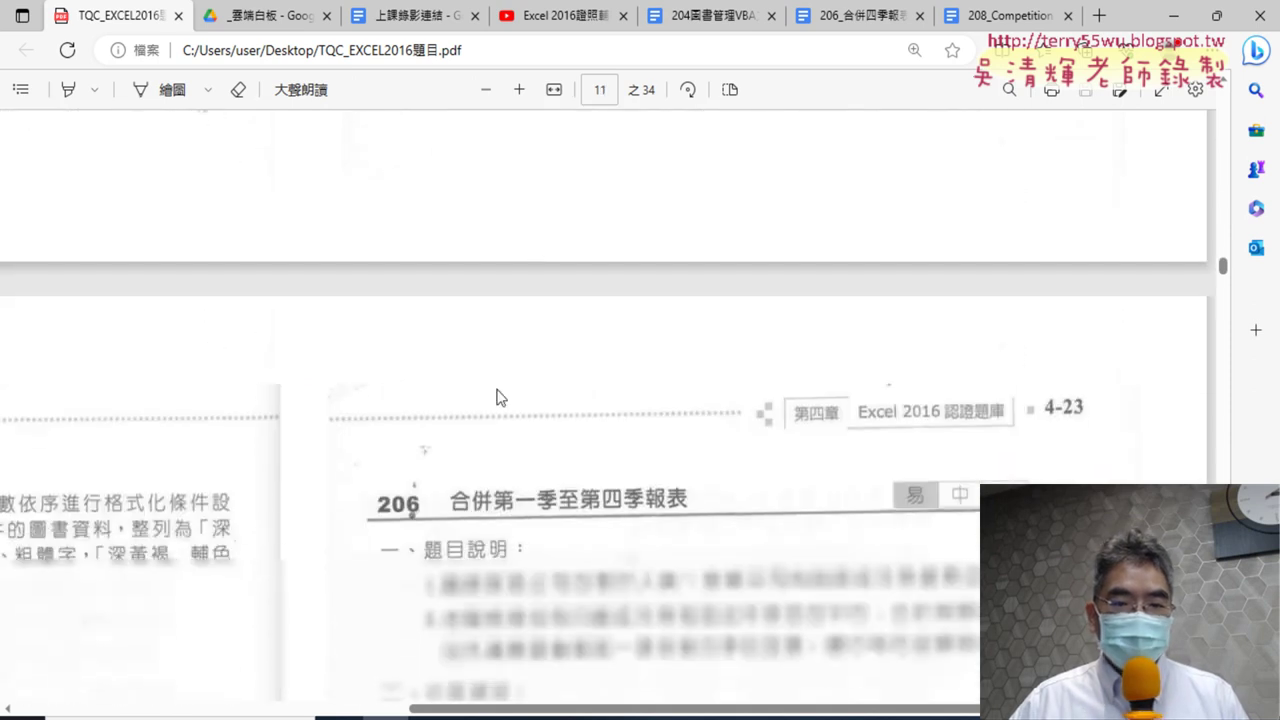
drag(500, 710, 145, 712)
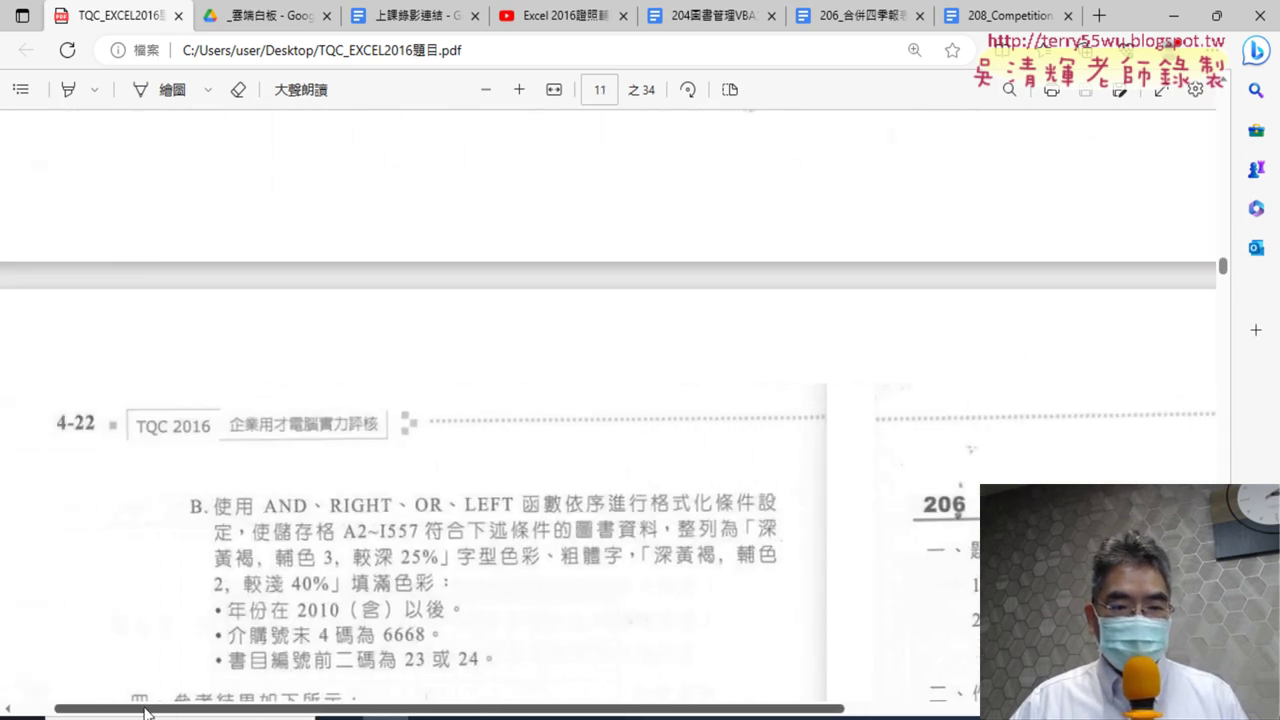
scroll(430, 493, down, 3)
scroll(426, 494, up, 4)
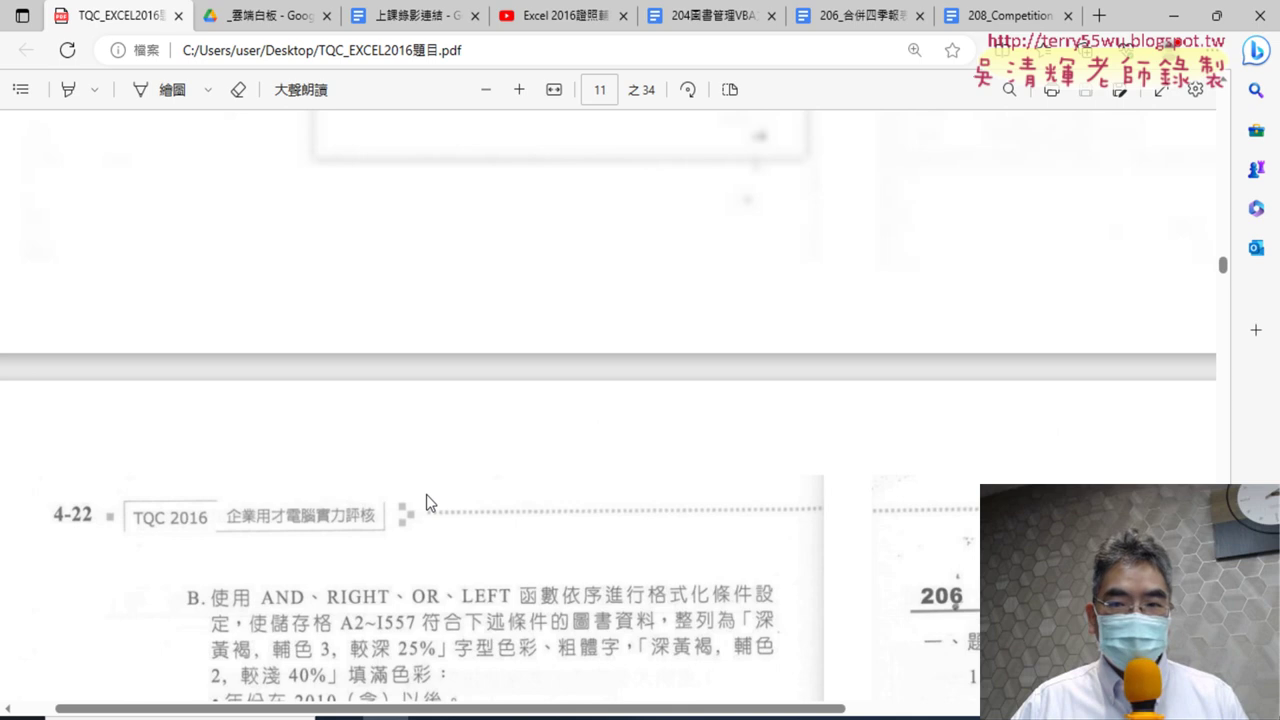
scroll(426, 494, up, 5)
scroll(426, 494, up, 3)
scroll(440, 494, down, 2)
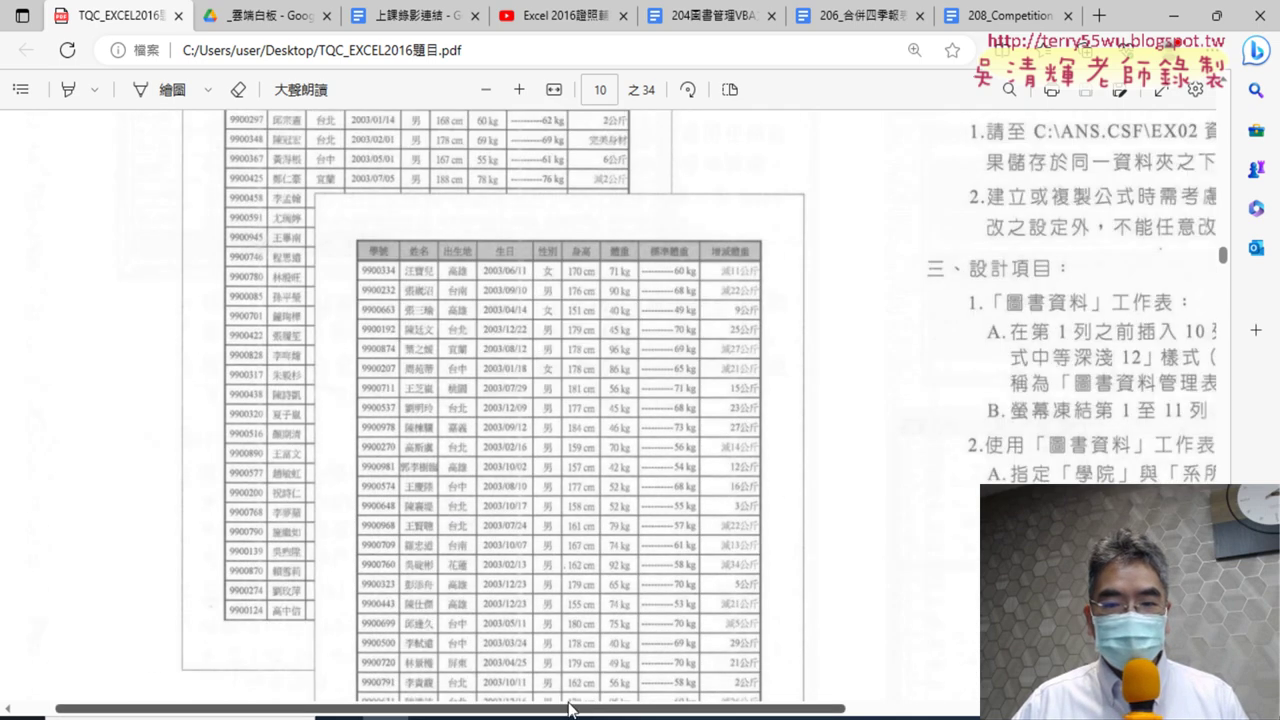
drag(585, 710, 946, 712)
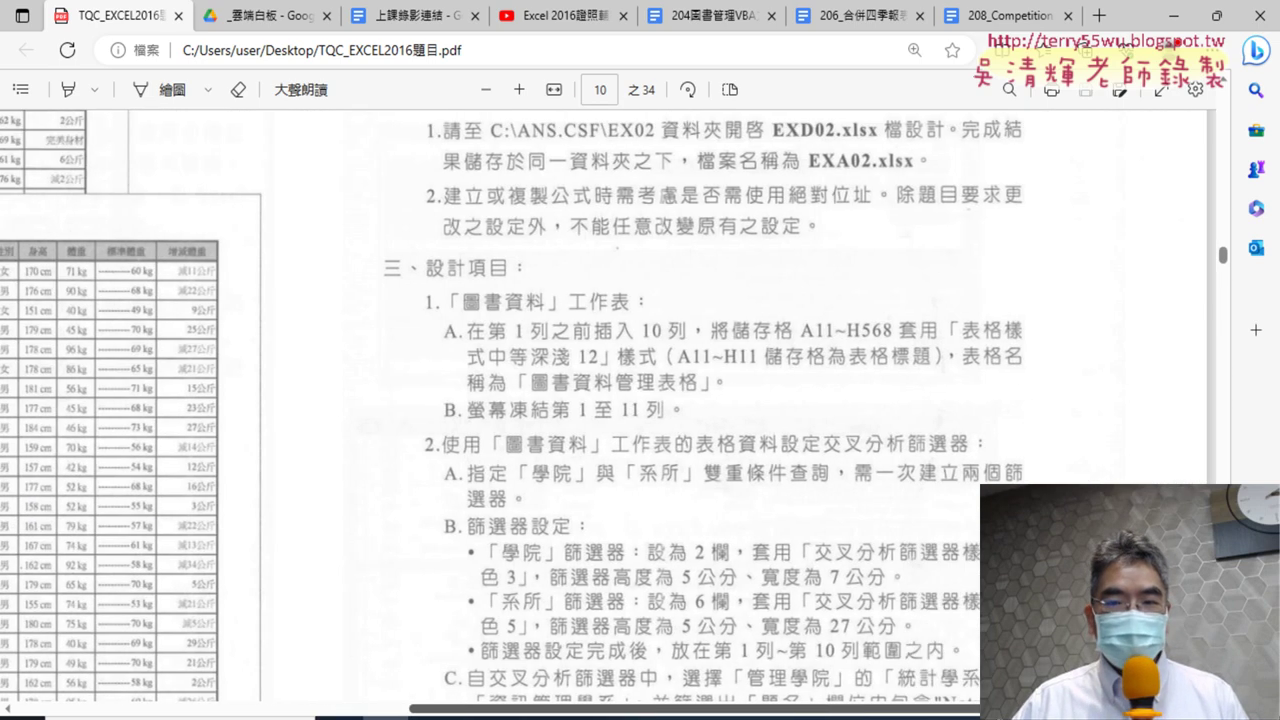
scroll(705, 394, down, 2)
scroll(705, 394, down, 1)
scroll(657, 350, up, 2)
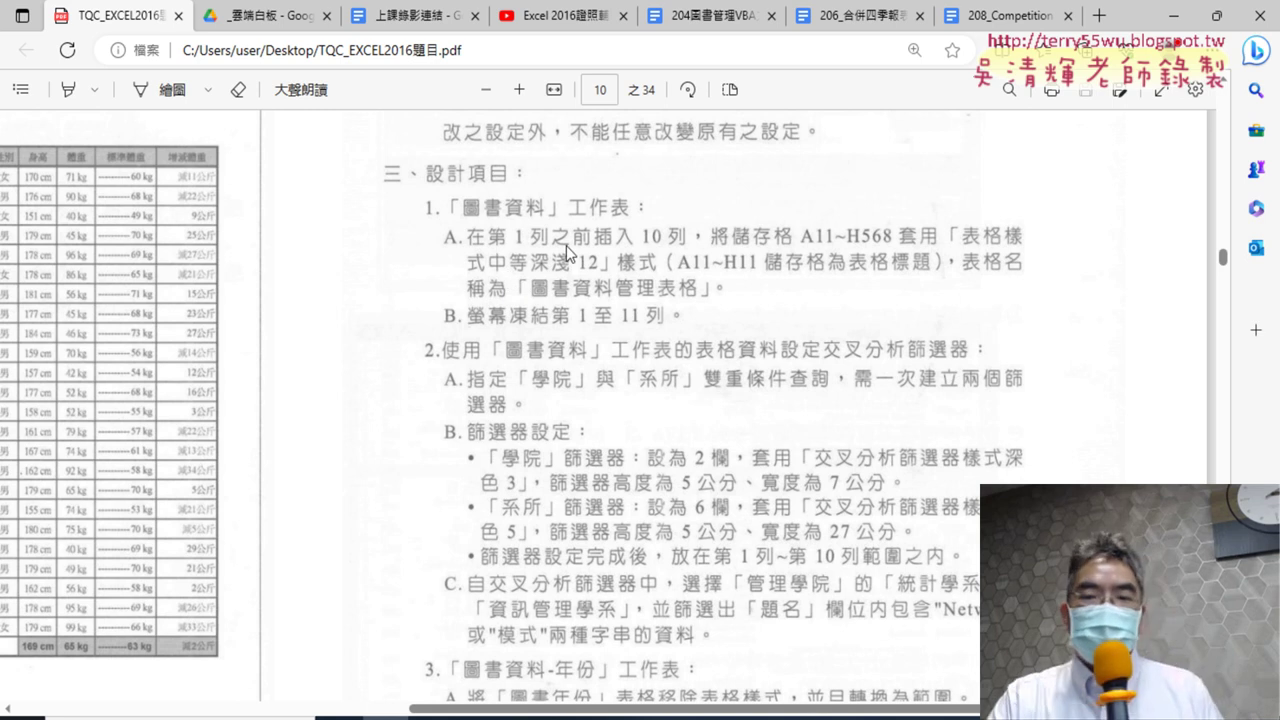
key(Tab)
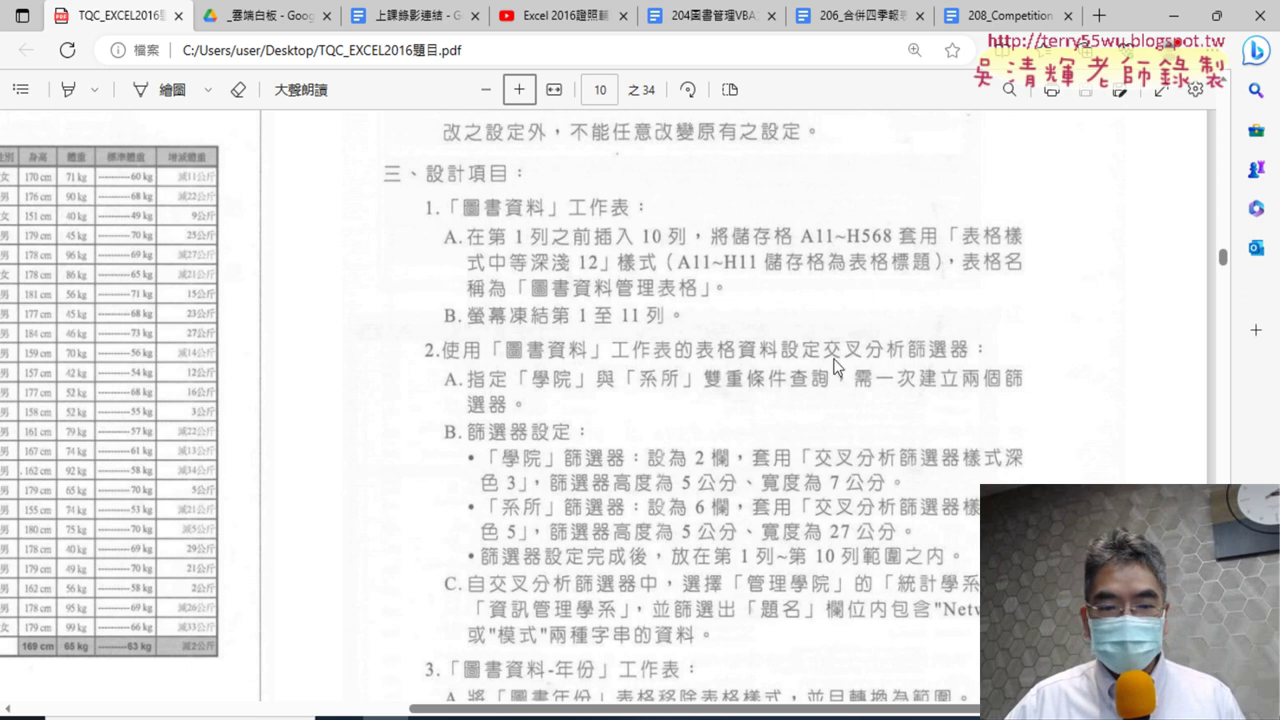
click(822, 399)
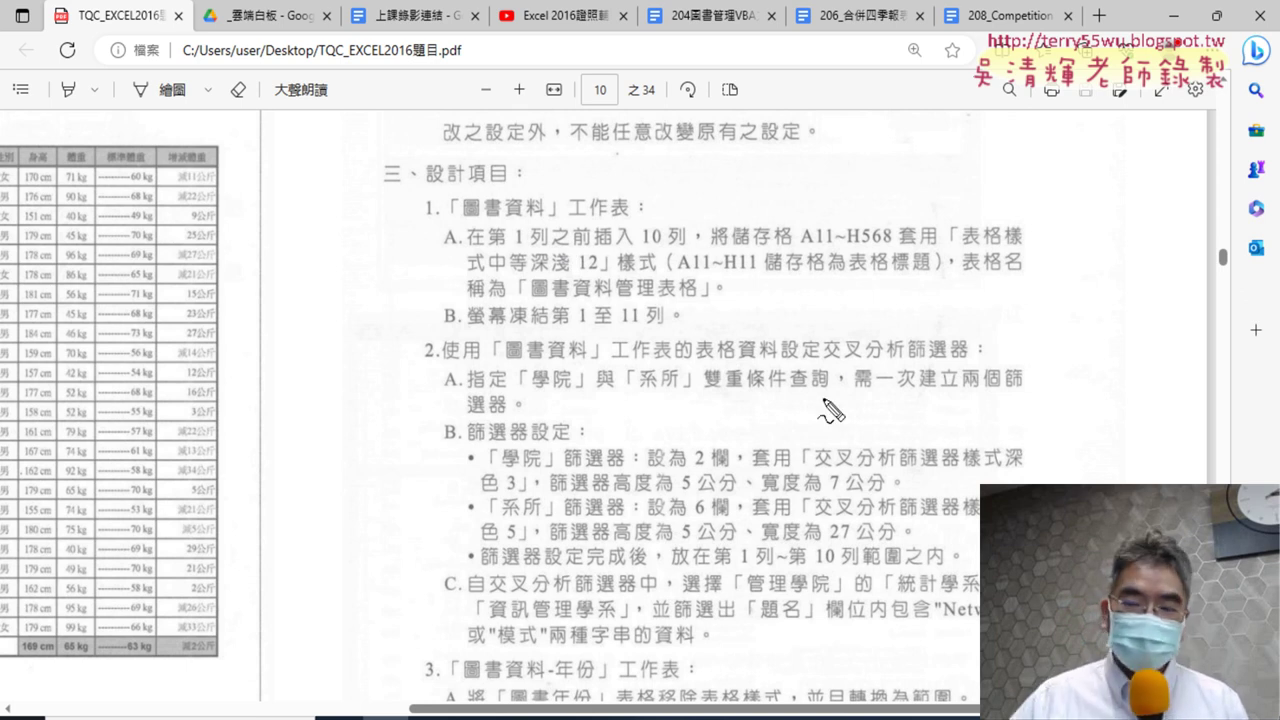
- Mark 交叉分析篩選器 and 表格 on page 10 in red ink, then clear the marks
drag(828, 363, 966, 362)
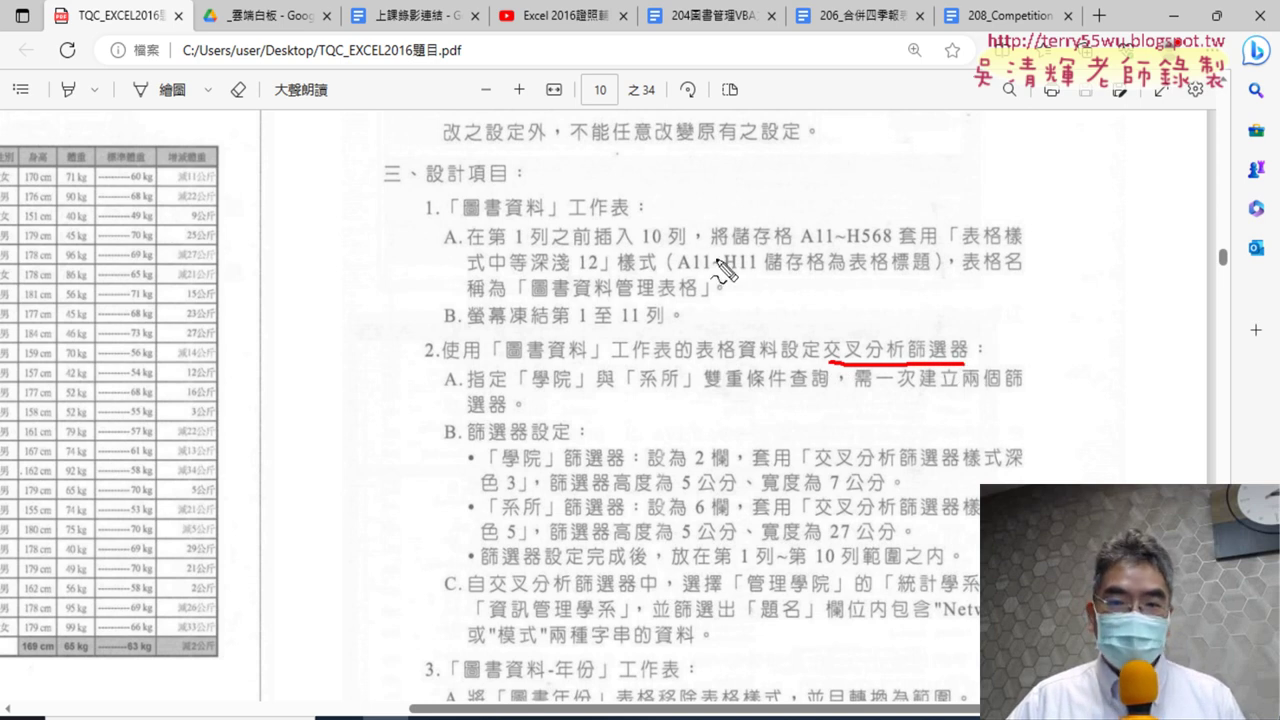
mouse_move(963, 244)
mouse_down()
mouse_move(1003, 243)
mouse_move(912, 338)
mouse_move(955, 325)
mouse_up()
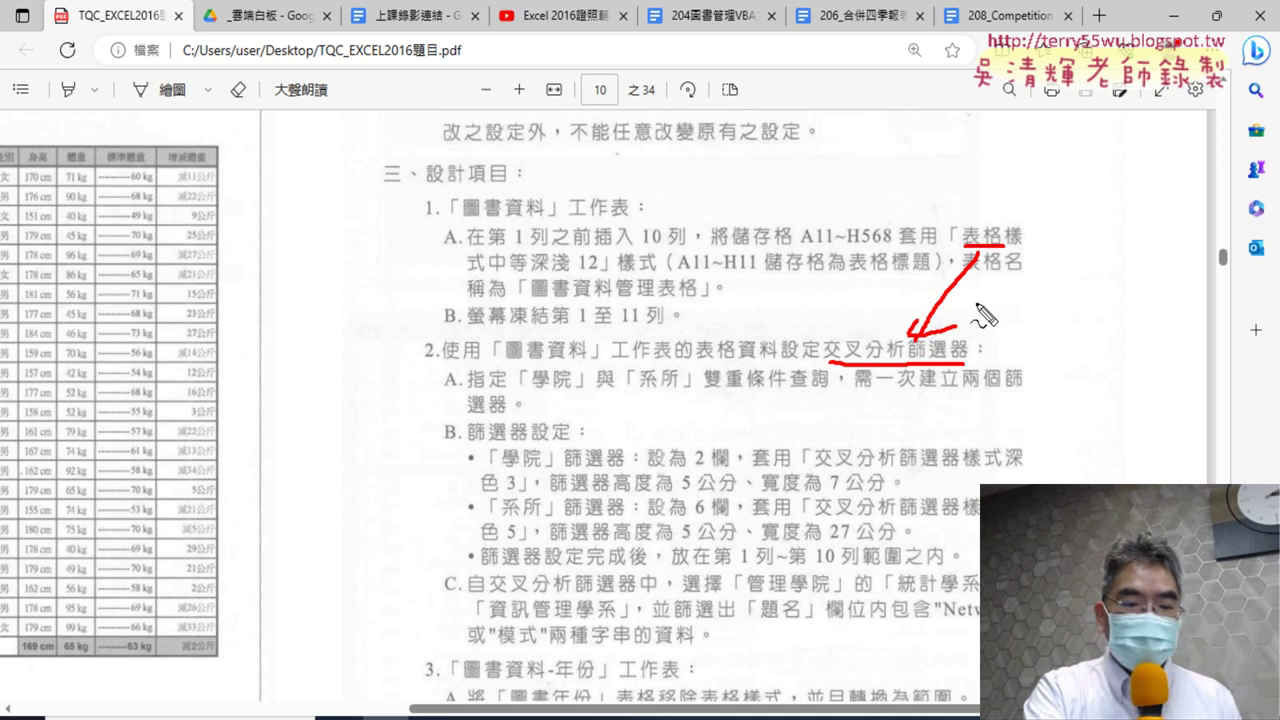
key(Escape)
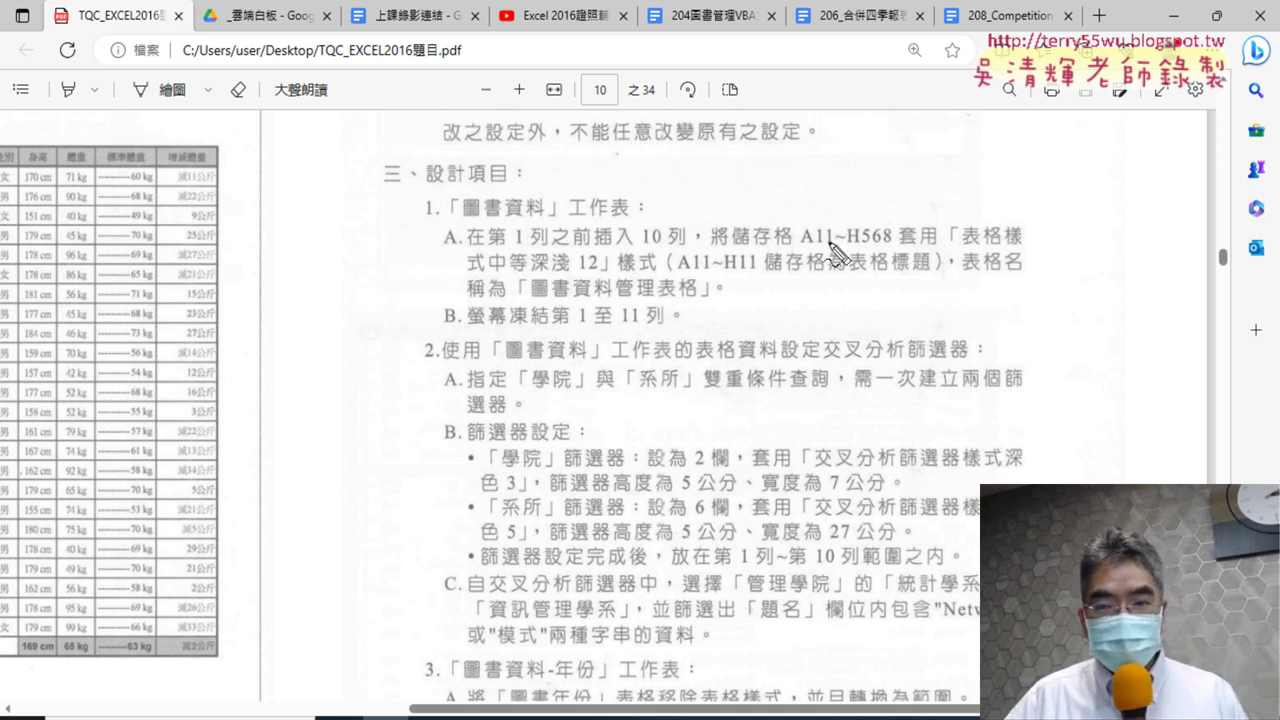
- Ink-mark the 10-row insert, range A11~H568, style name and 圖書資料管理表格, then clear and return to Excel
drag(801, 244, 890, 244)
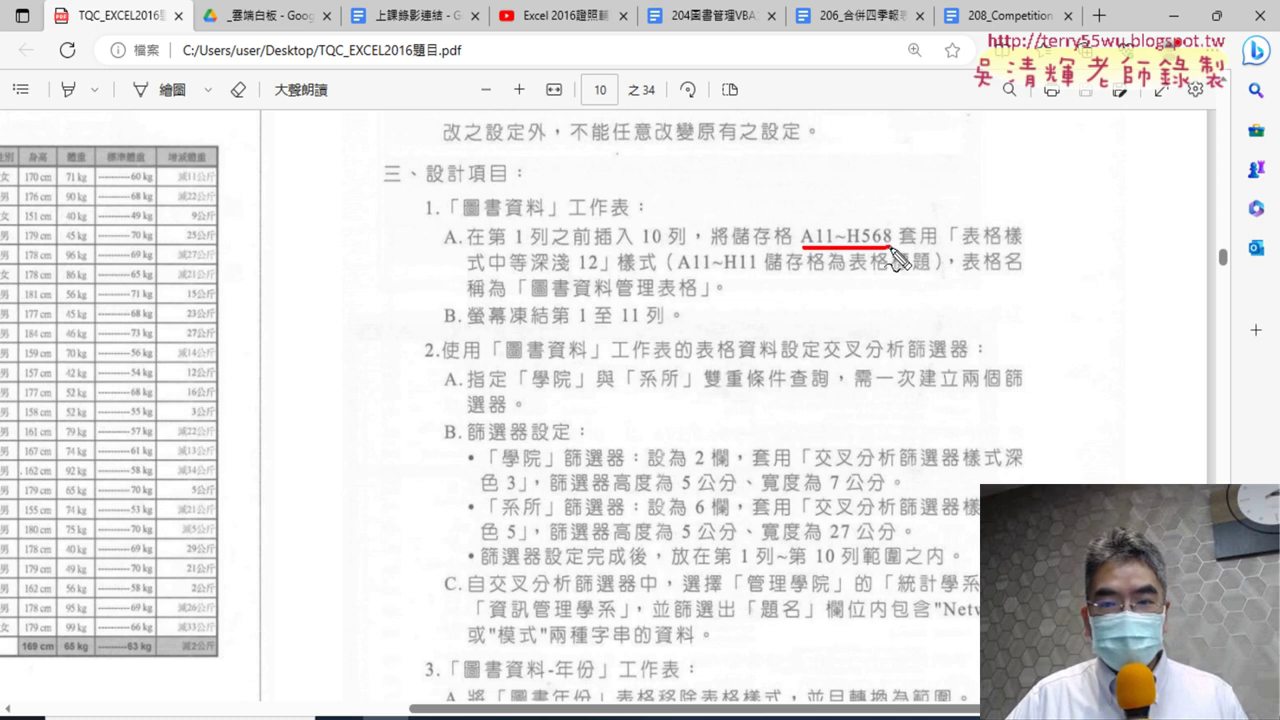
drag(466, 244, 686, 244)
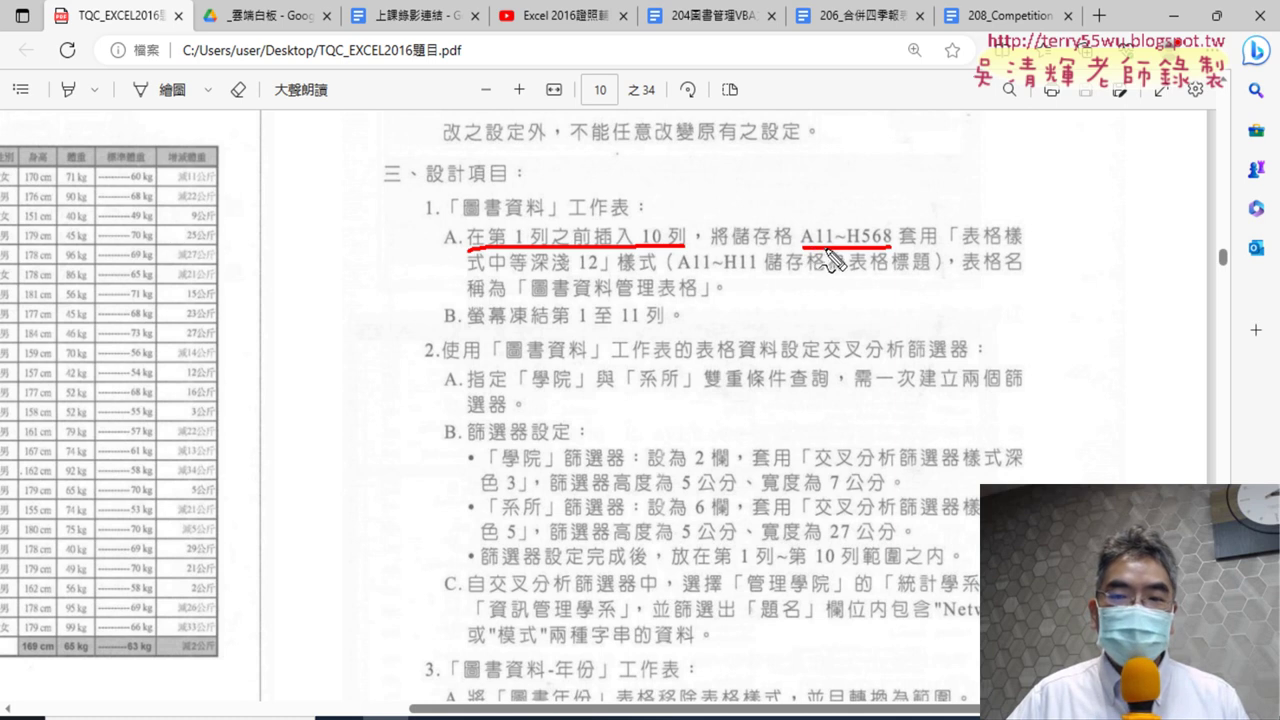
drag(798, 250, 889, 252)
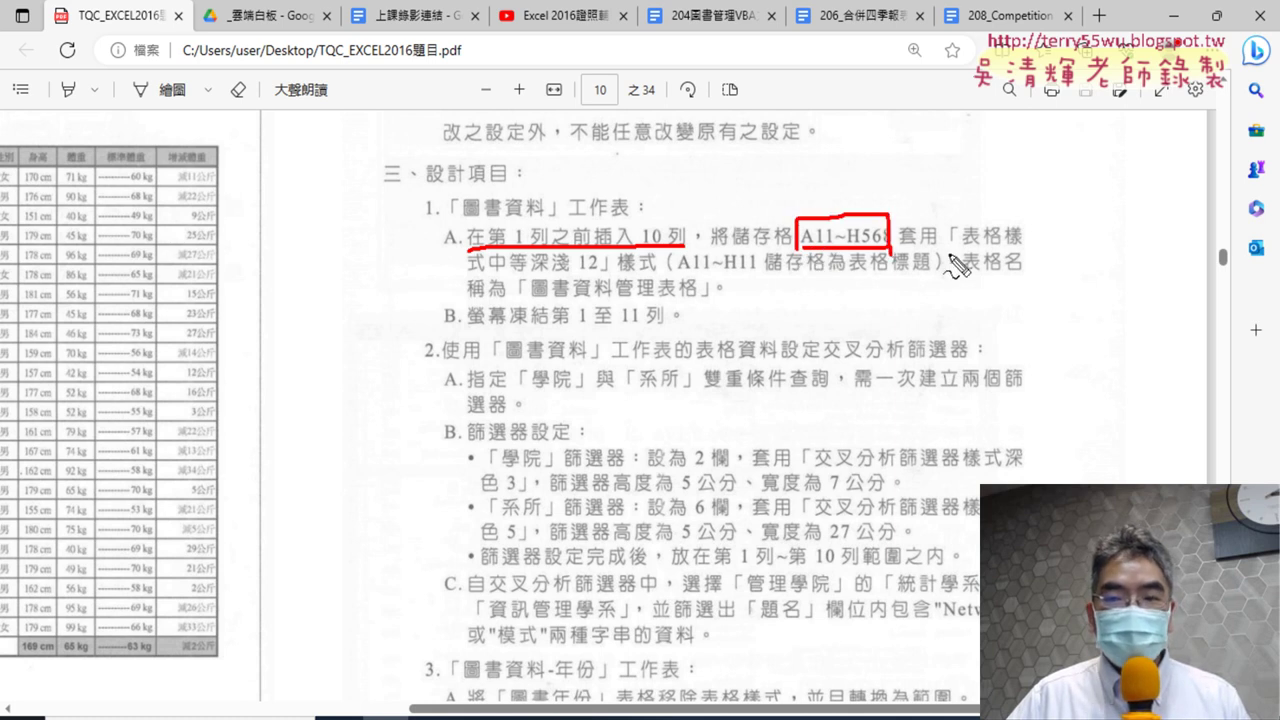
drag(965, 244, 1047, 253)
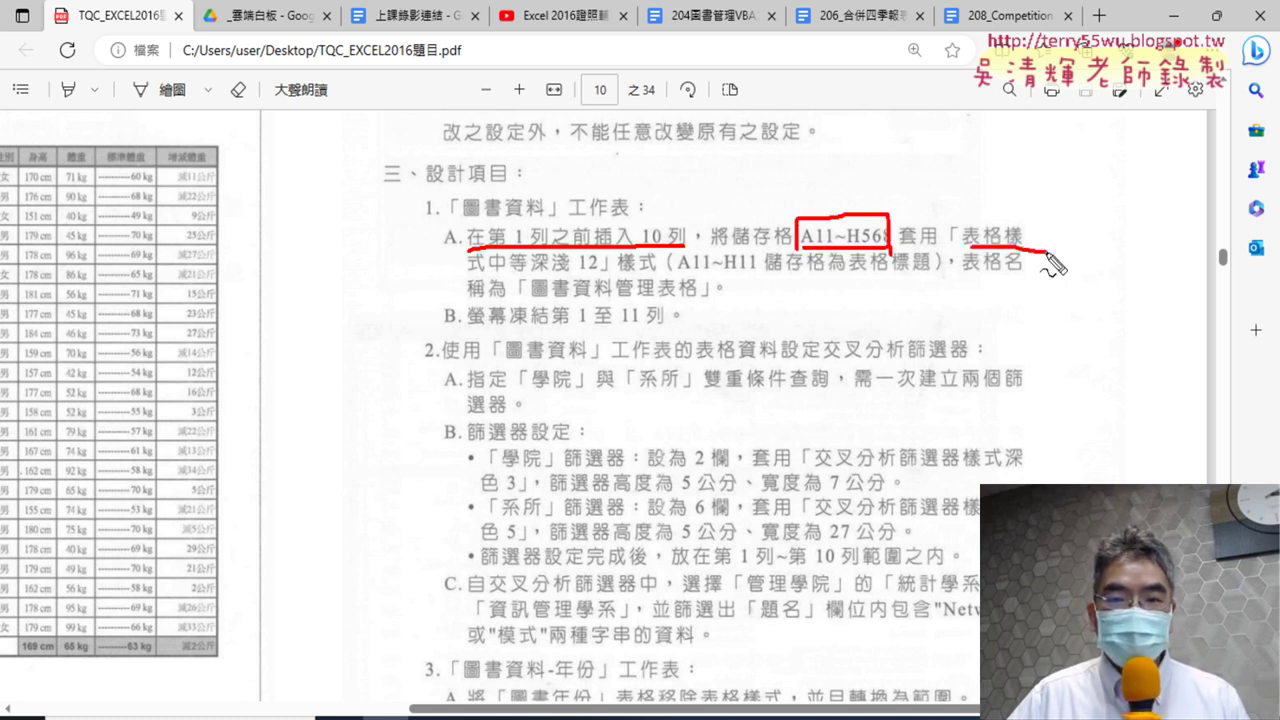
drag(470, 271, 598, 273)
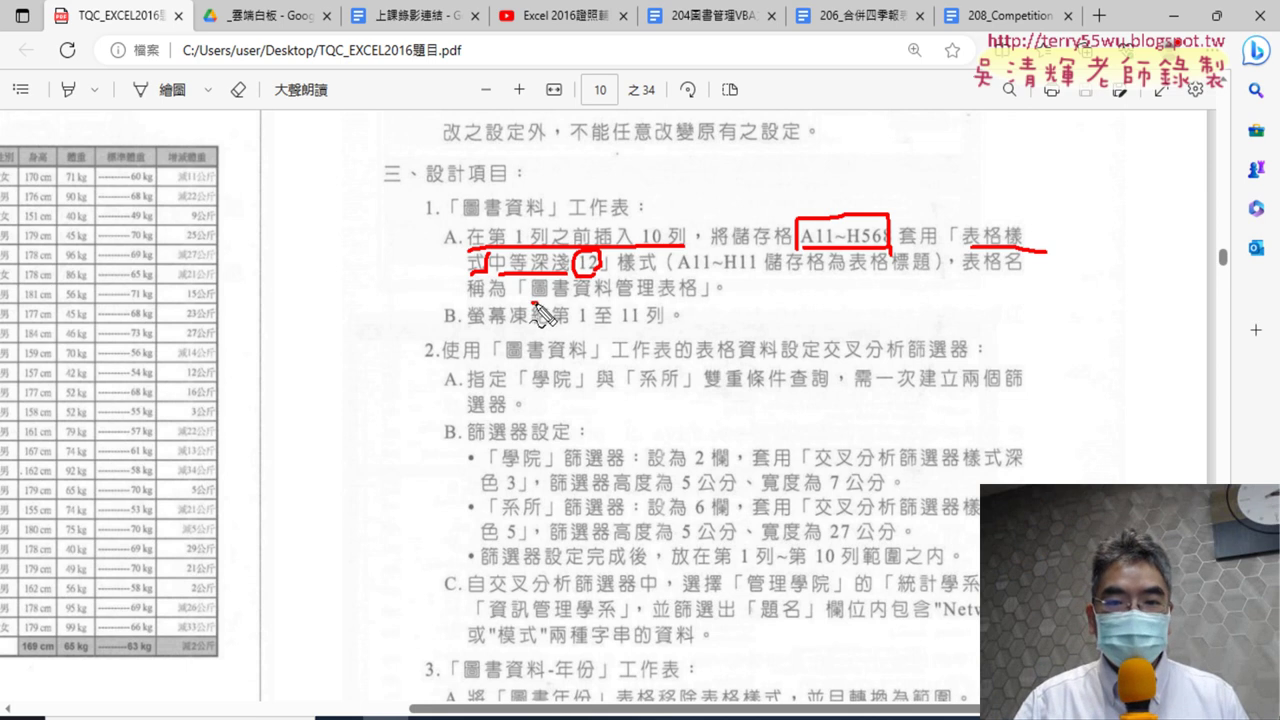
drag(531, 298, 700, 302)
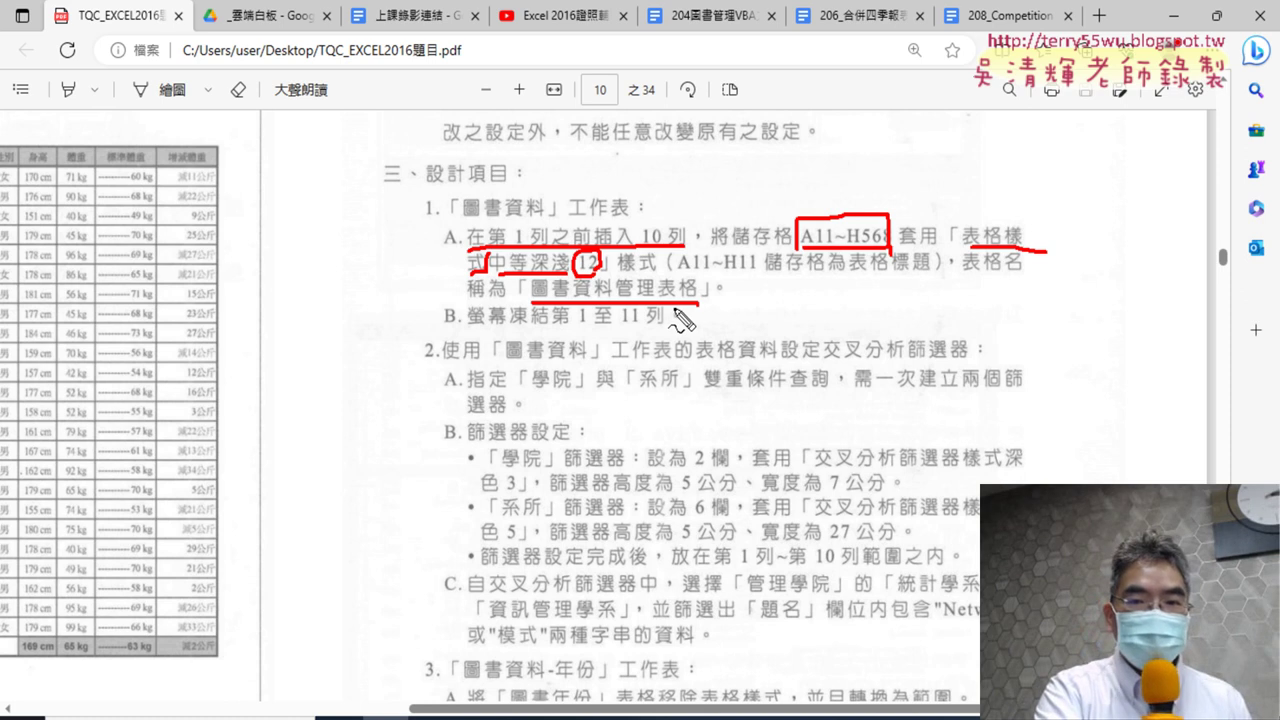
key(Escape)
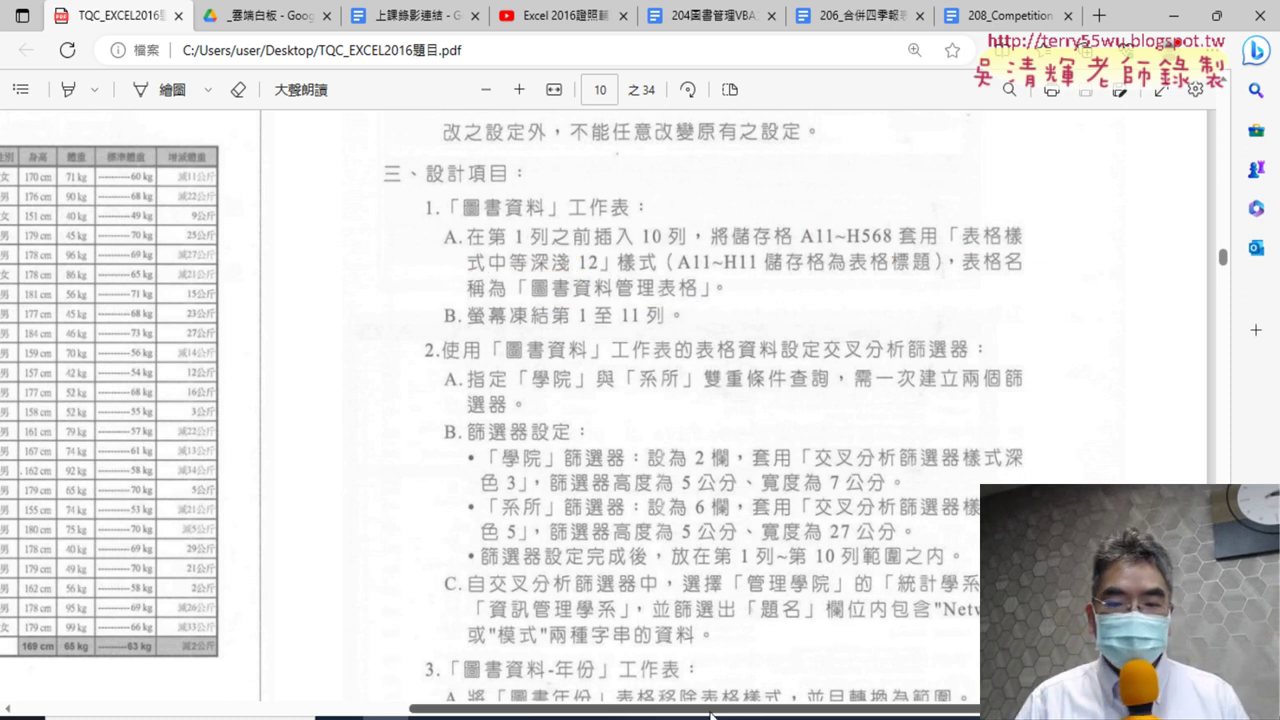
key(alt+Tab)
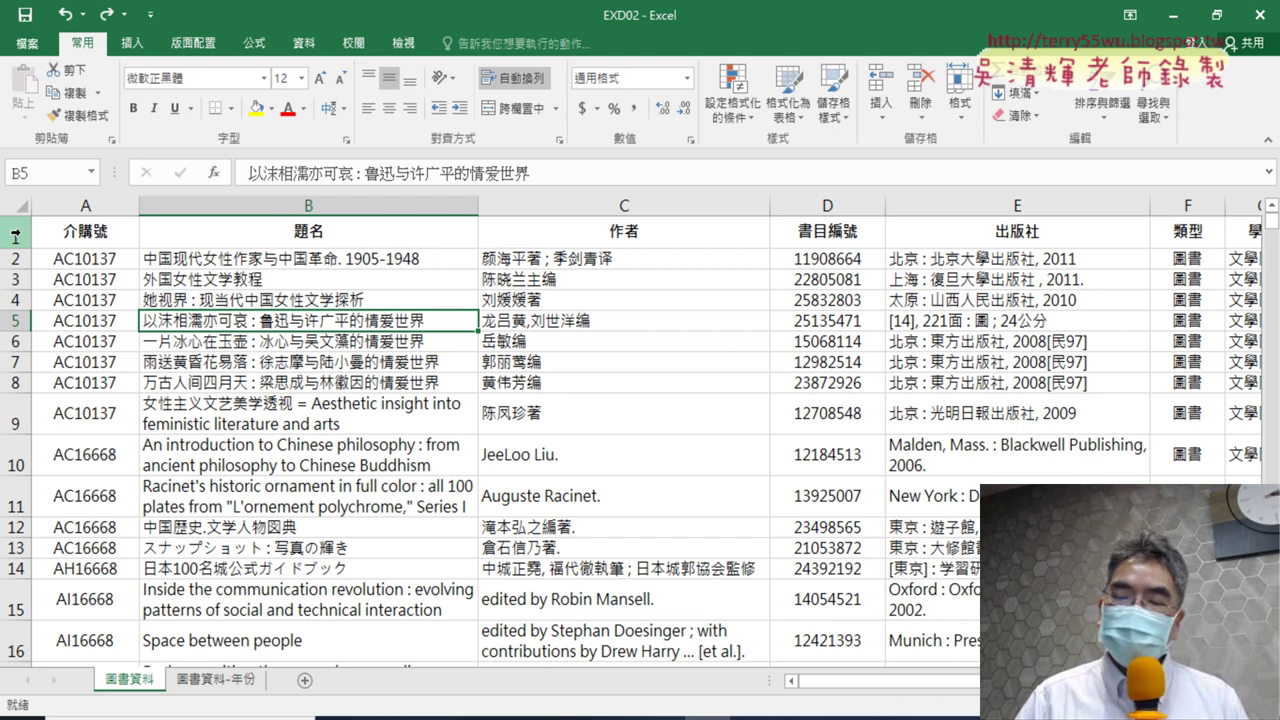
- Insert ten blank rows at rows 1–10, moving the book data headers down to row 11
click(15, 234)
drag(19, 233, 18, 455)
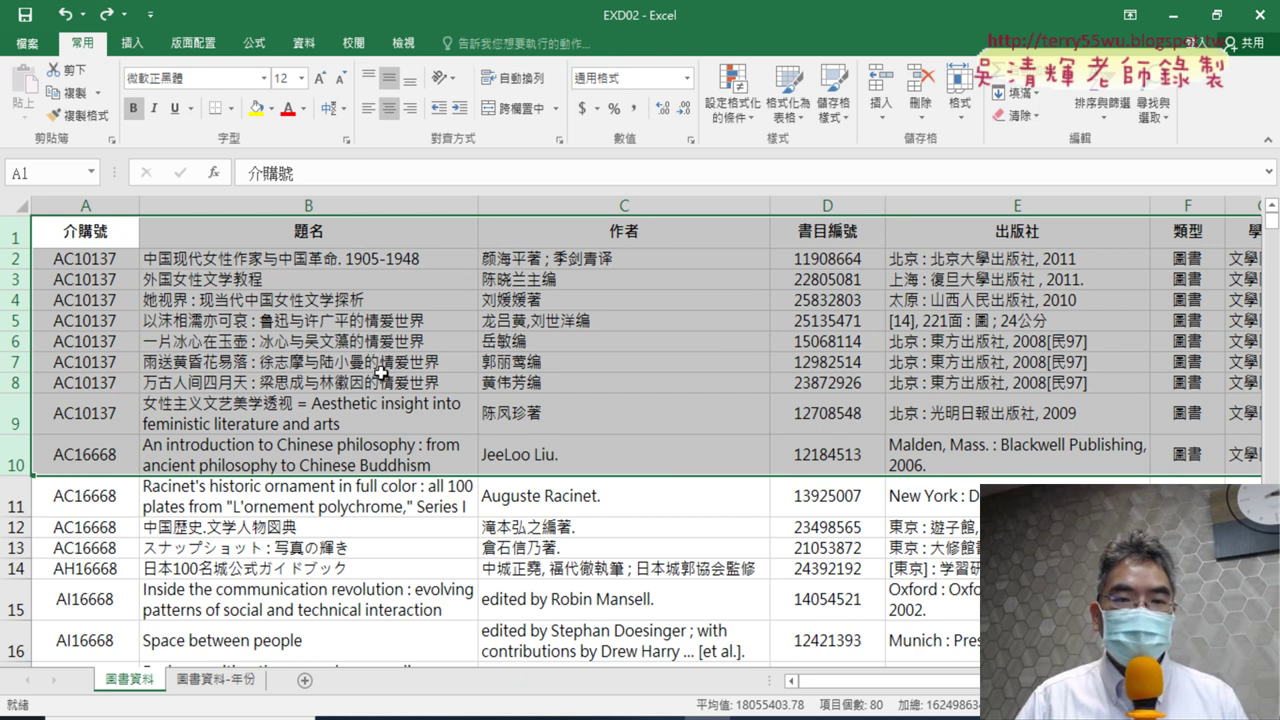
right_click(296, 290)
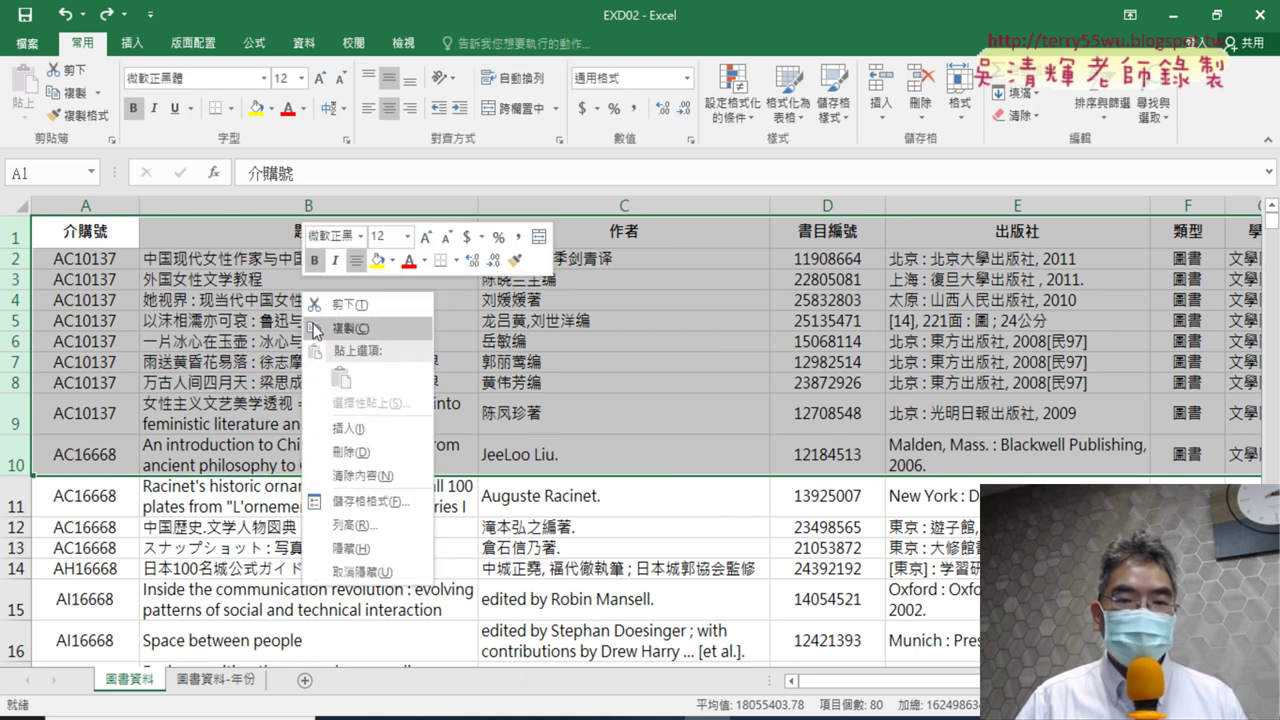
click(351, 429)
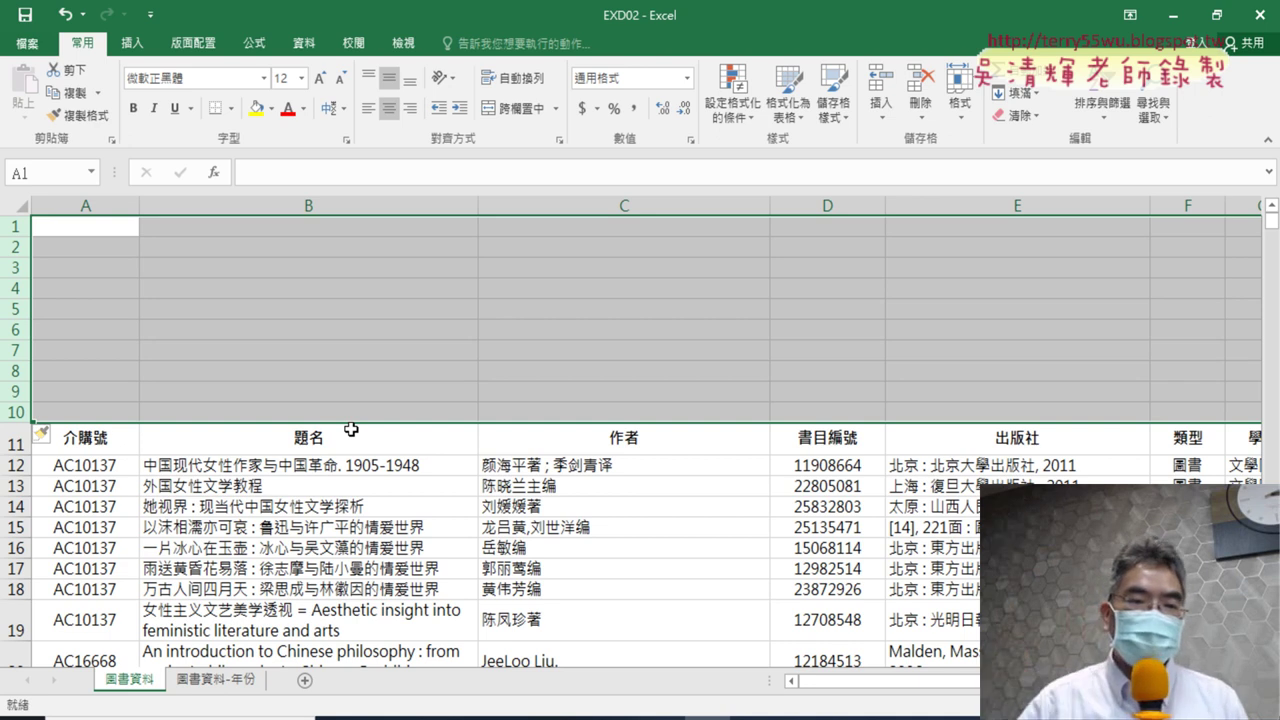
click(95, 230)
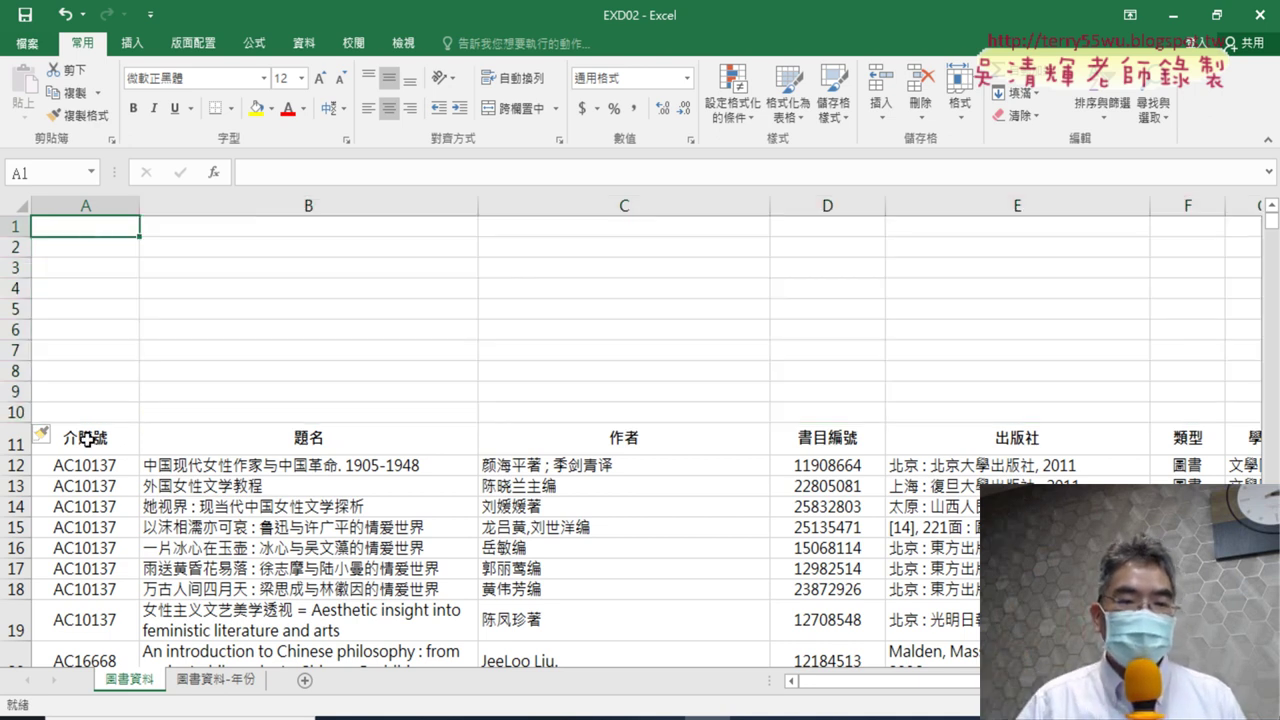
- Check the headers in A11 and B11 and the empty rows 1–10, then select cell B13
click(87, 438)
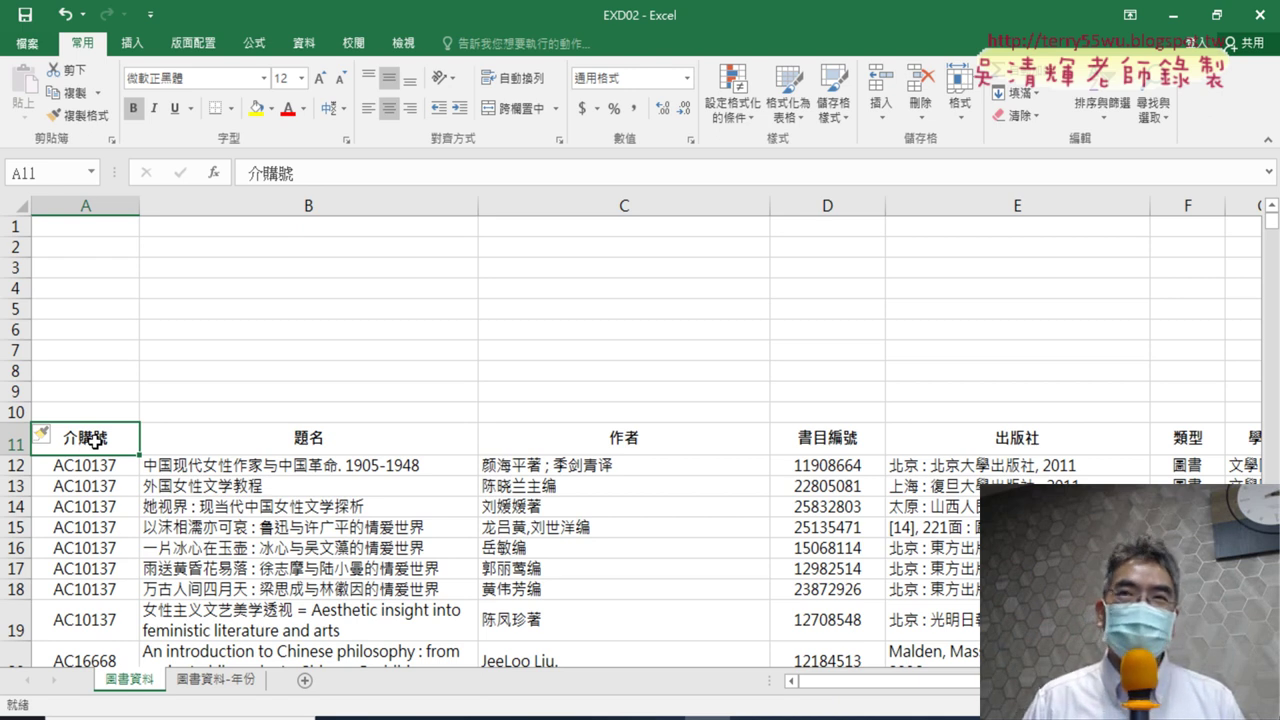
click(289, 447)
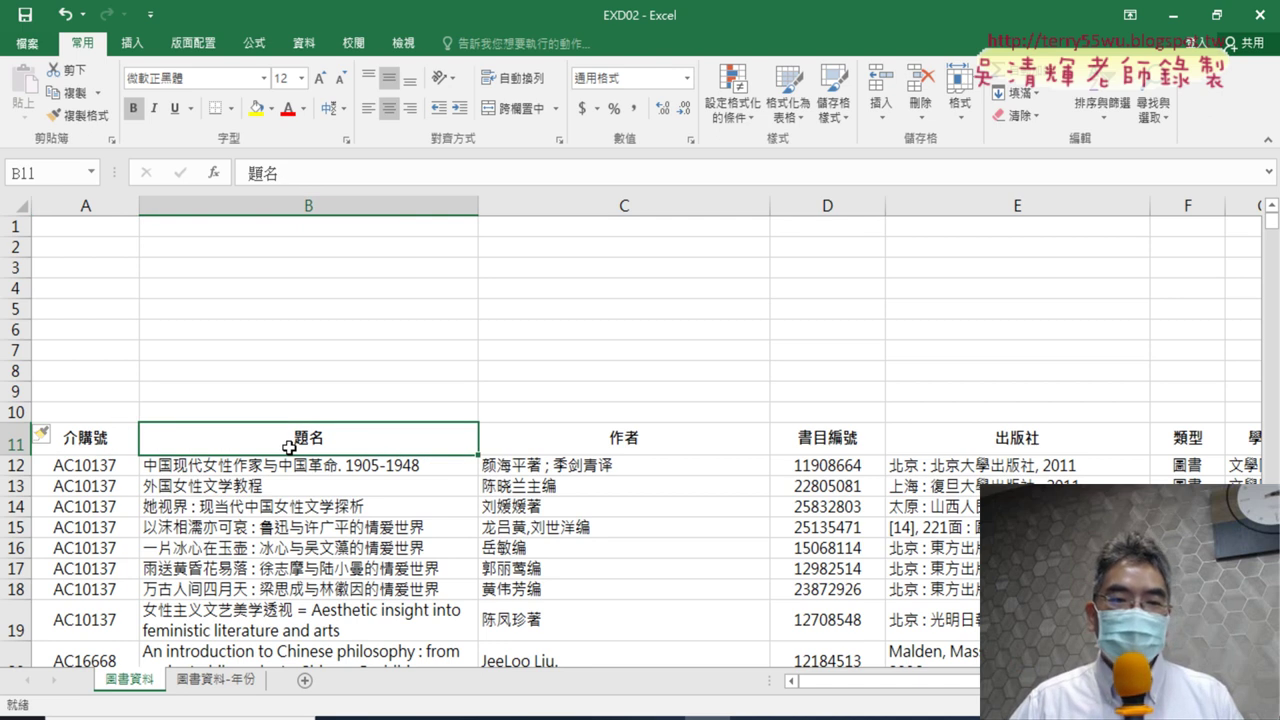
drag(20, 412, 278, 284)
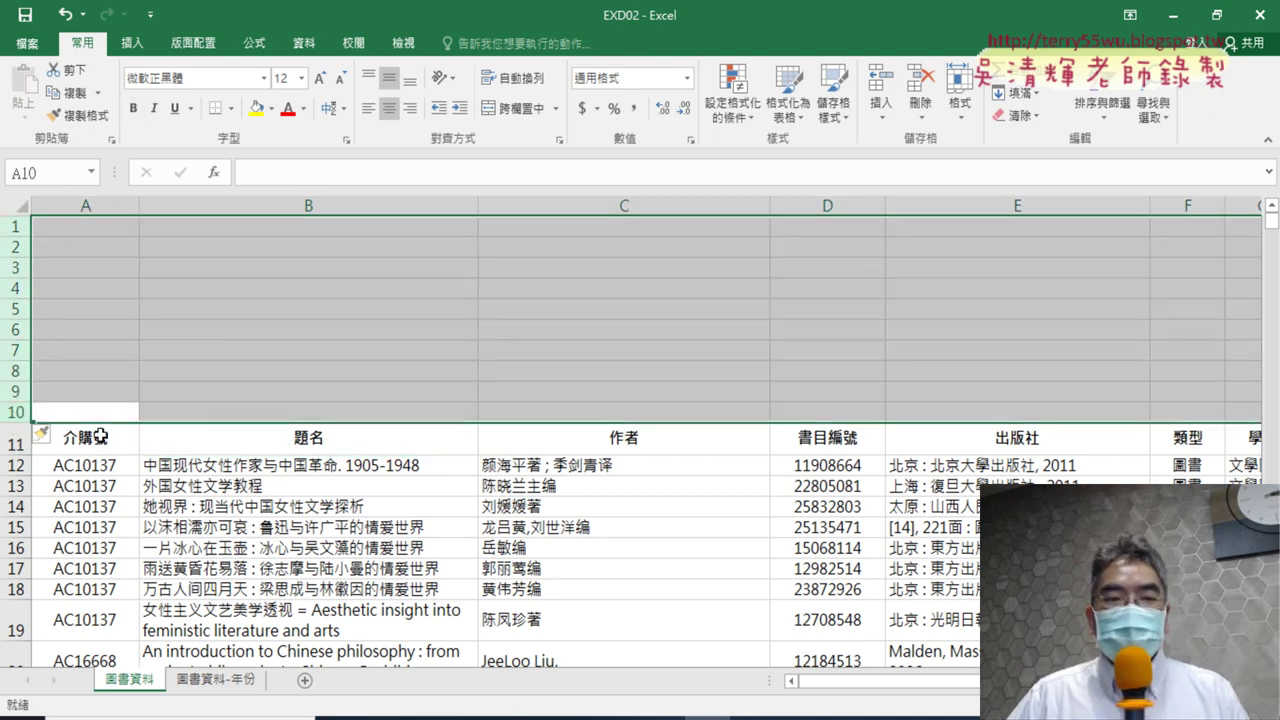
click(338, 488)
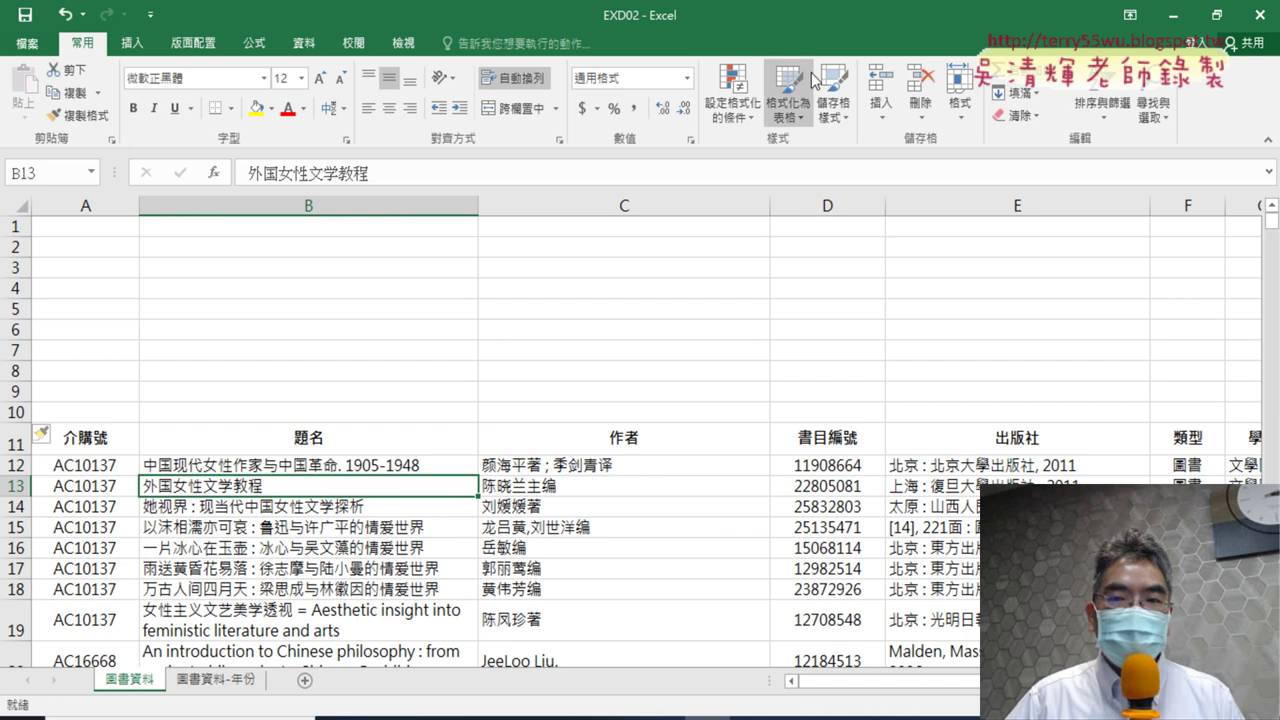
- Apply Format as Table medium style 12 to the book list, bringing up range $A$11:$H$568
click(795, 117)
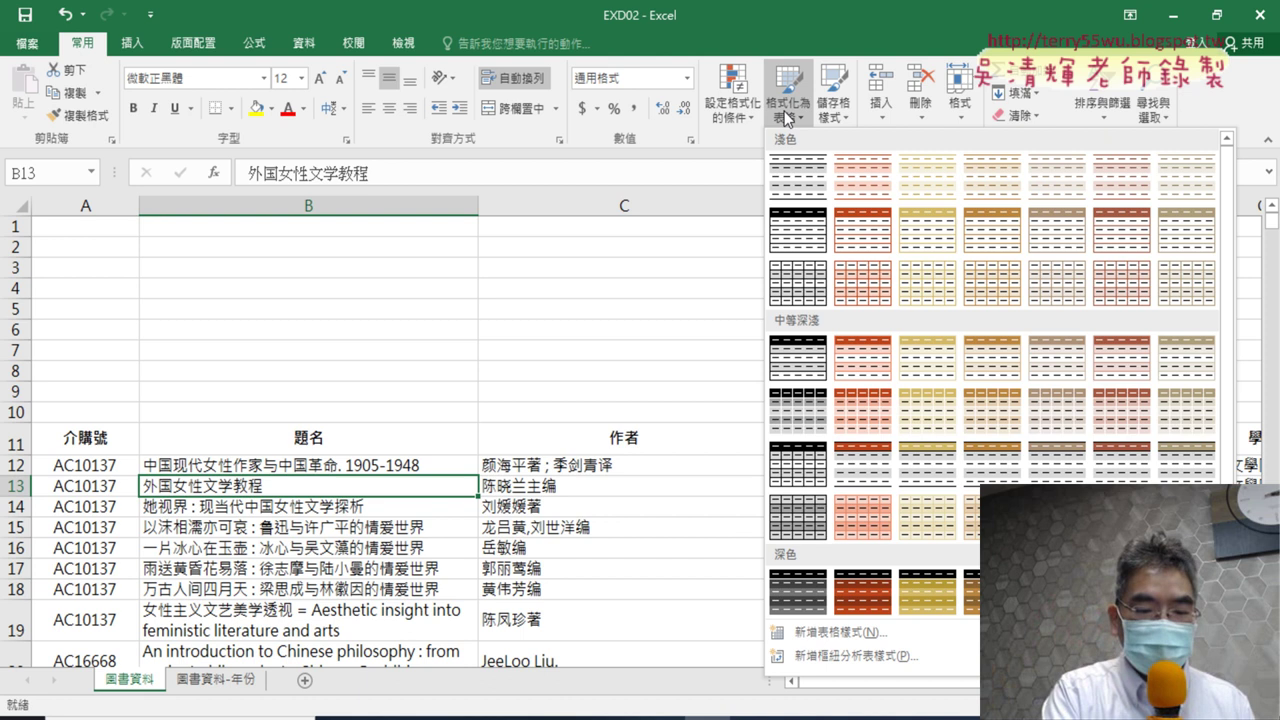
click(787, 118)
click(787, 118)
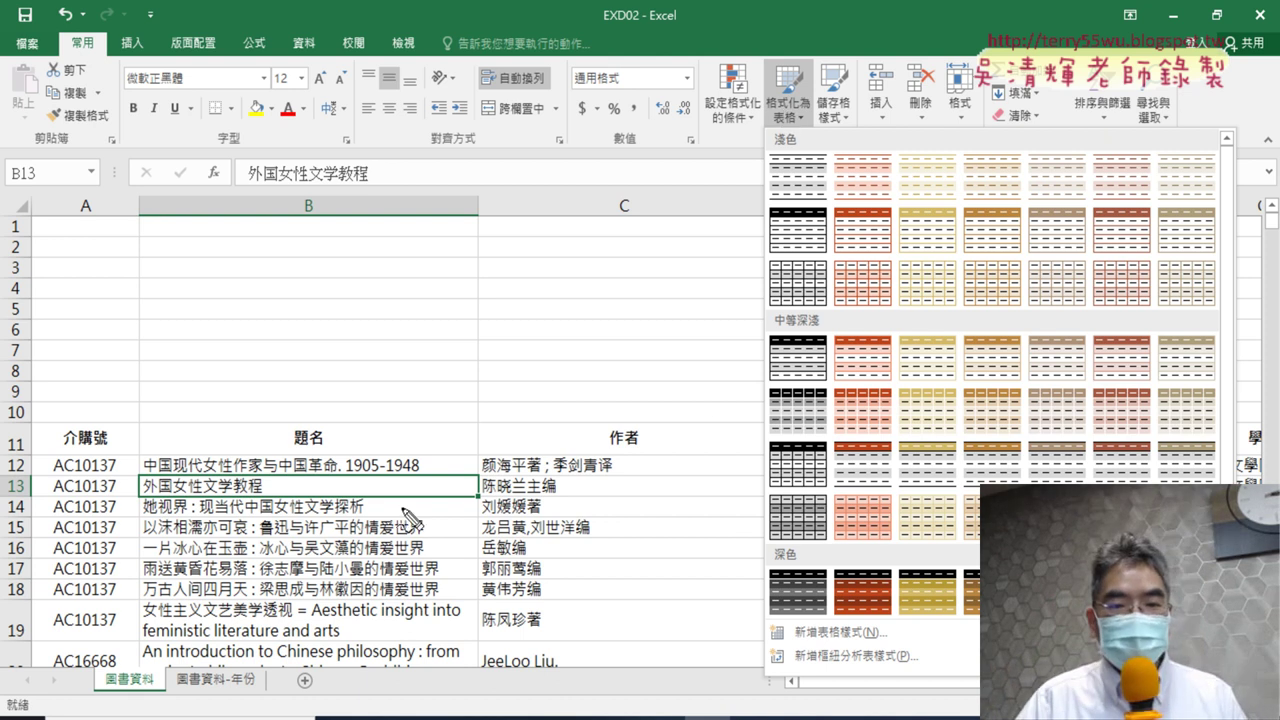
drag(352, 506, 358, 512)
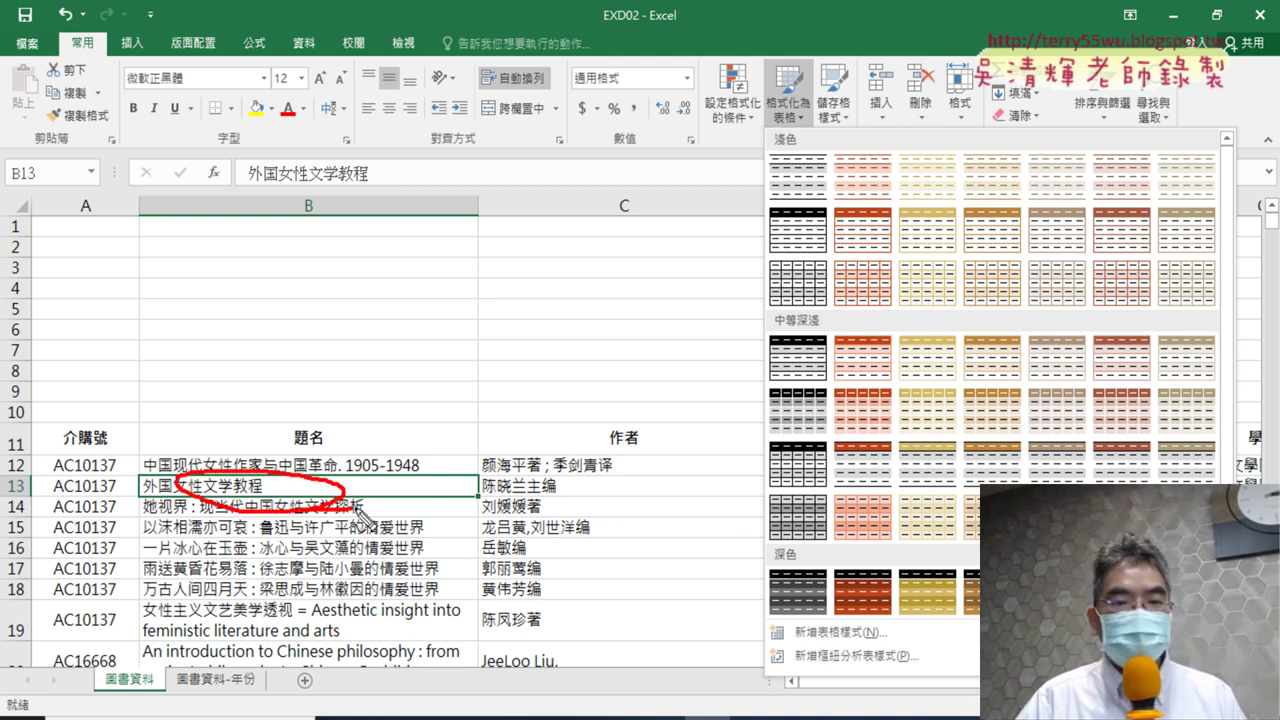
drag(95, 40, 95, 72)
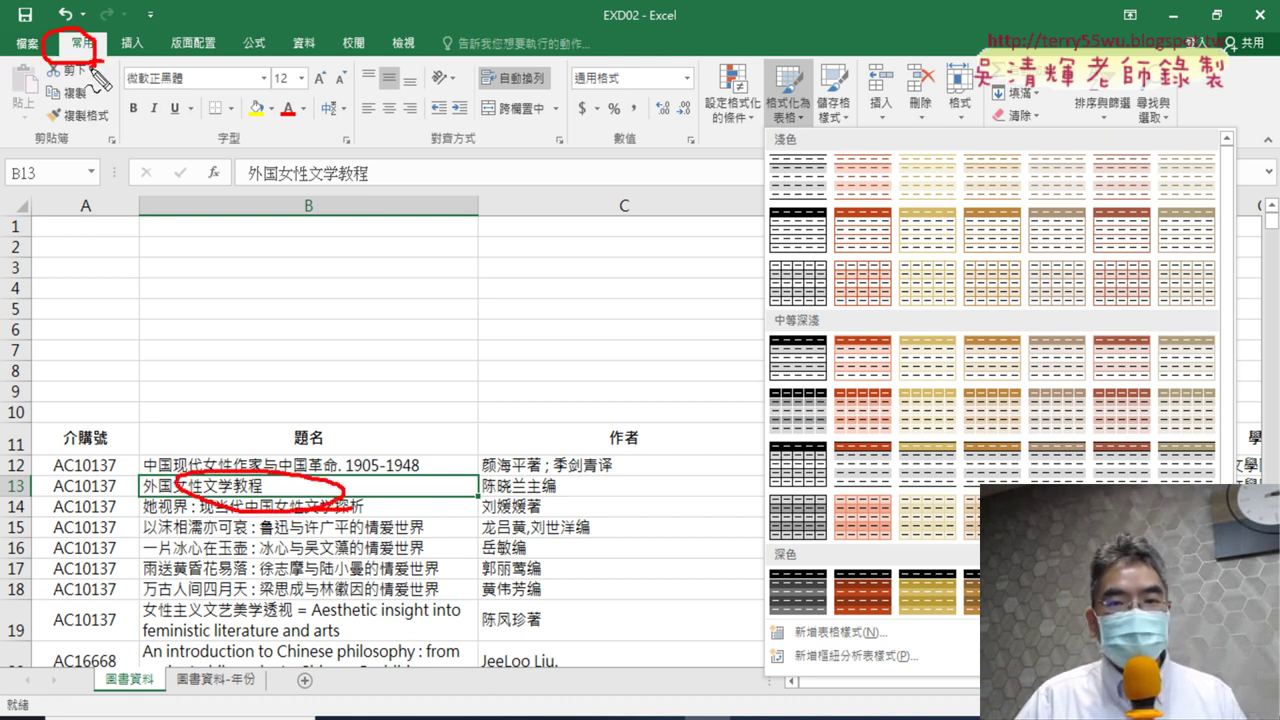
mouse_move(782, 128)
mouse_down()
mouse_move(766, 82)
mouse_move(785, 126)
mouse_up()
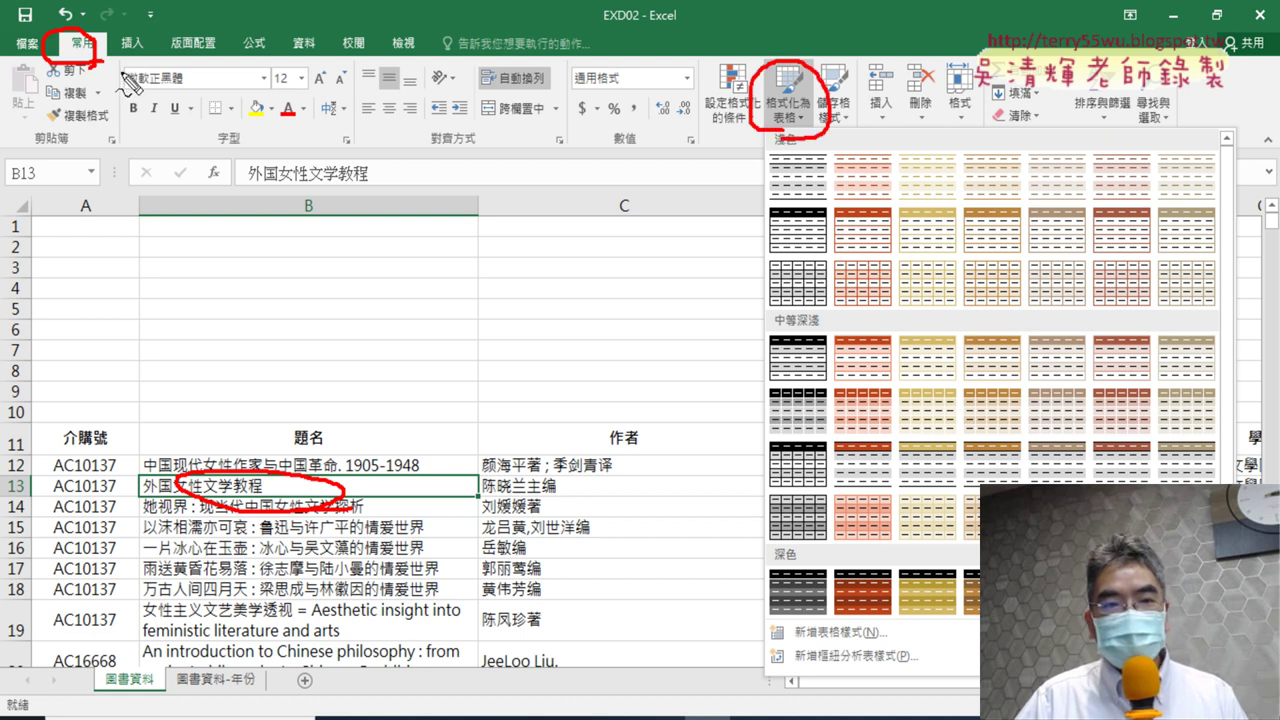
drag(128, 85, 680, 132)
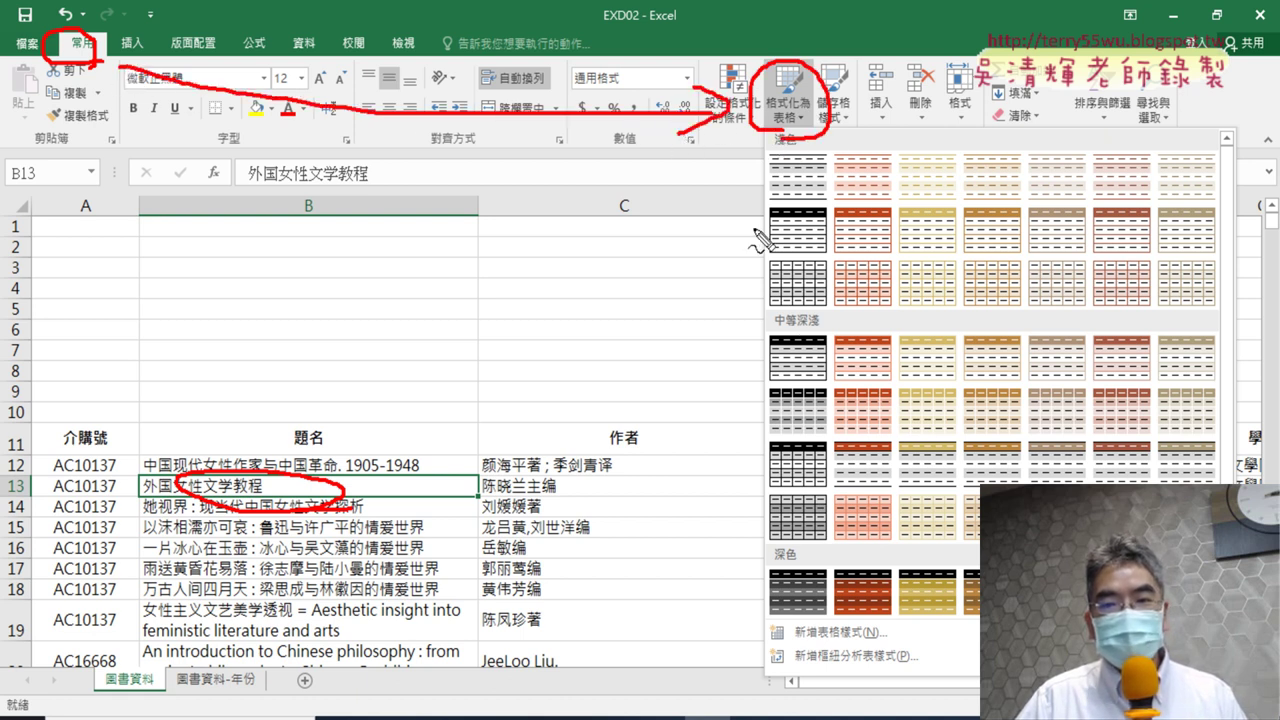
drag(795, 313, 828, 322)
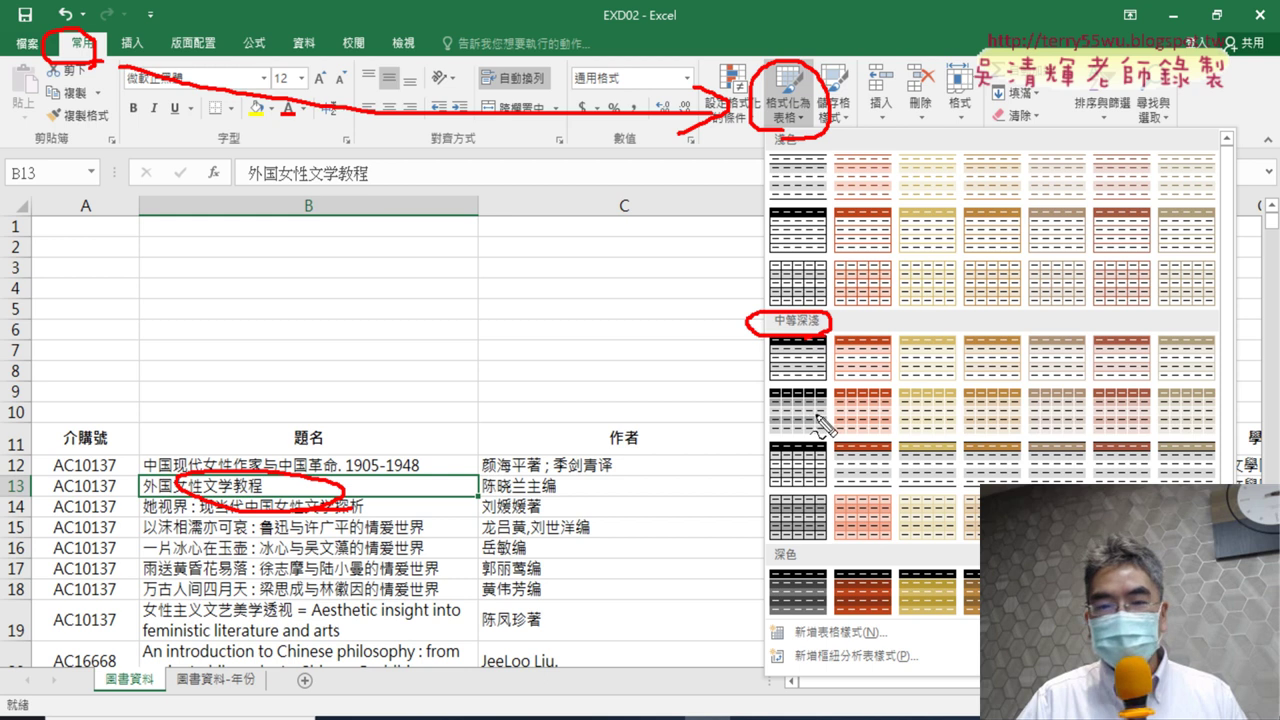
mouse_move(1066, 432)
mouse_down()
mouse_move(1022, 434)
mouse_move(1078, 440)
mouse_up()
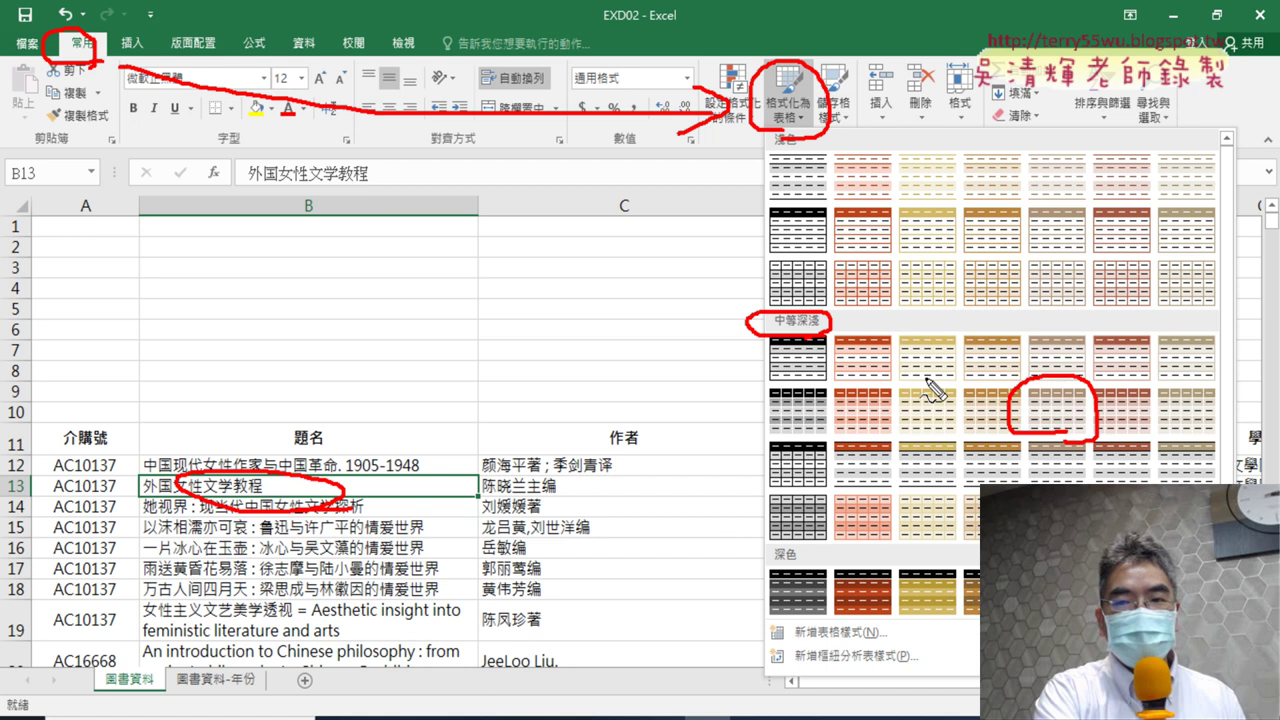
key(Escape)
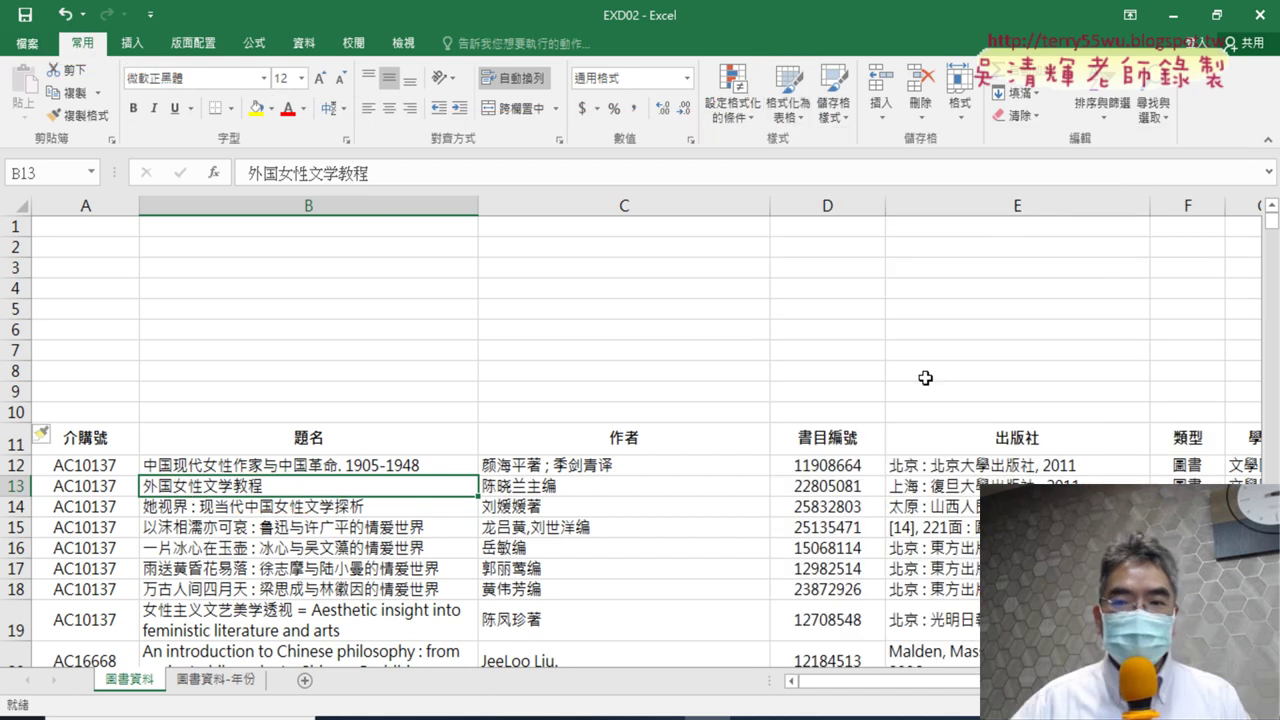
click(804, 119)
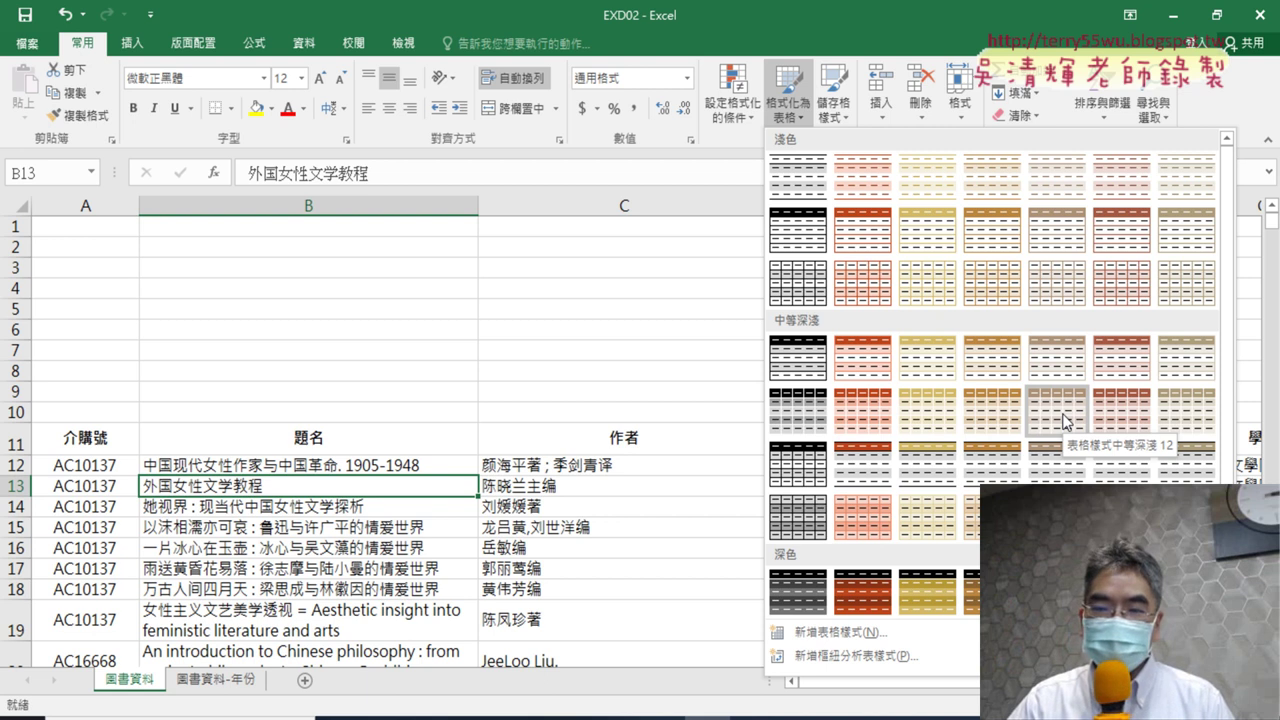
click(1065, 422)
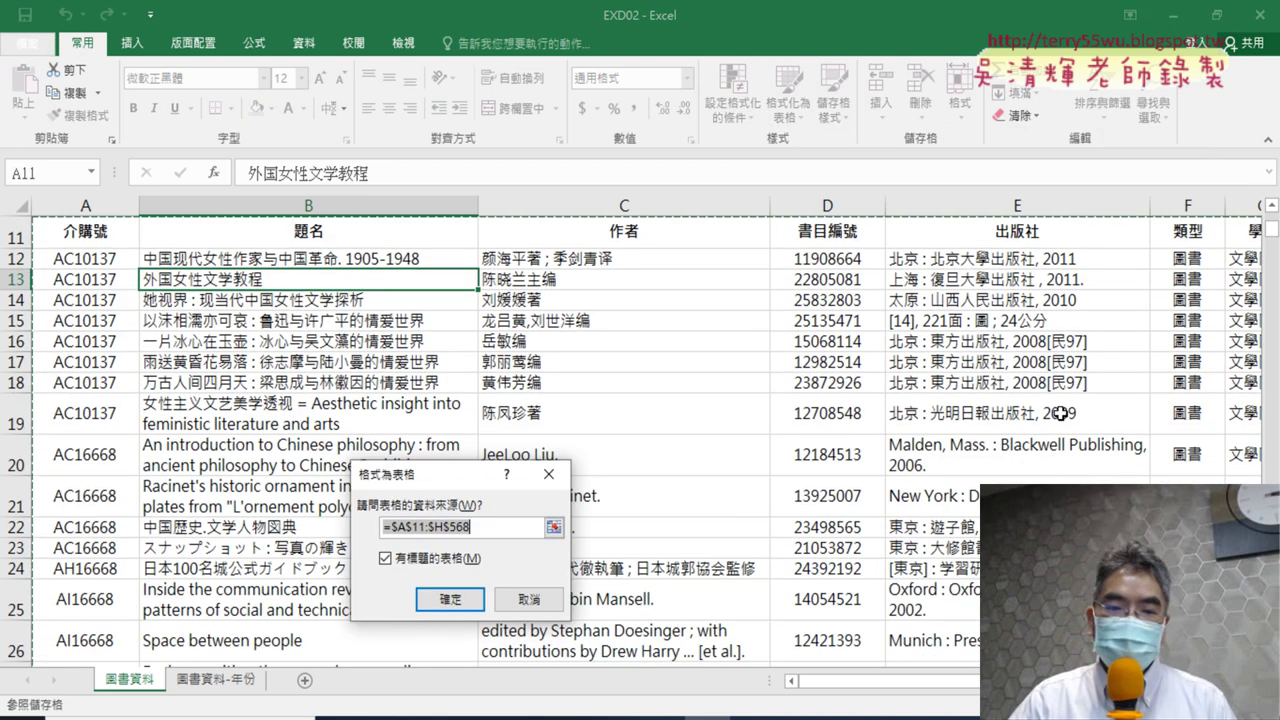
- Accept range $A$11:$H$568 with headers to create the brown banded table 表格3
drag(475, 476, 577, 144)
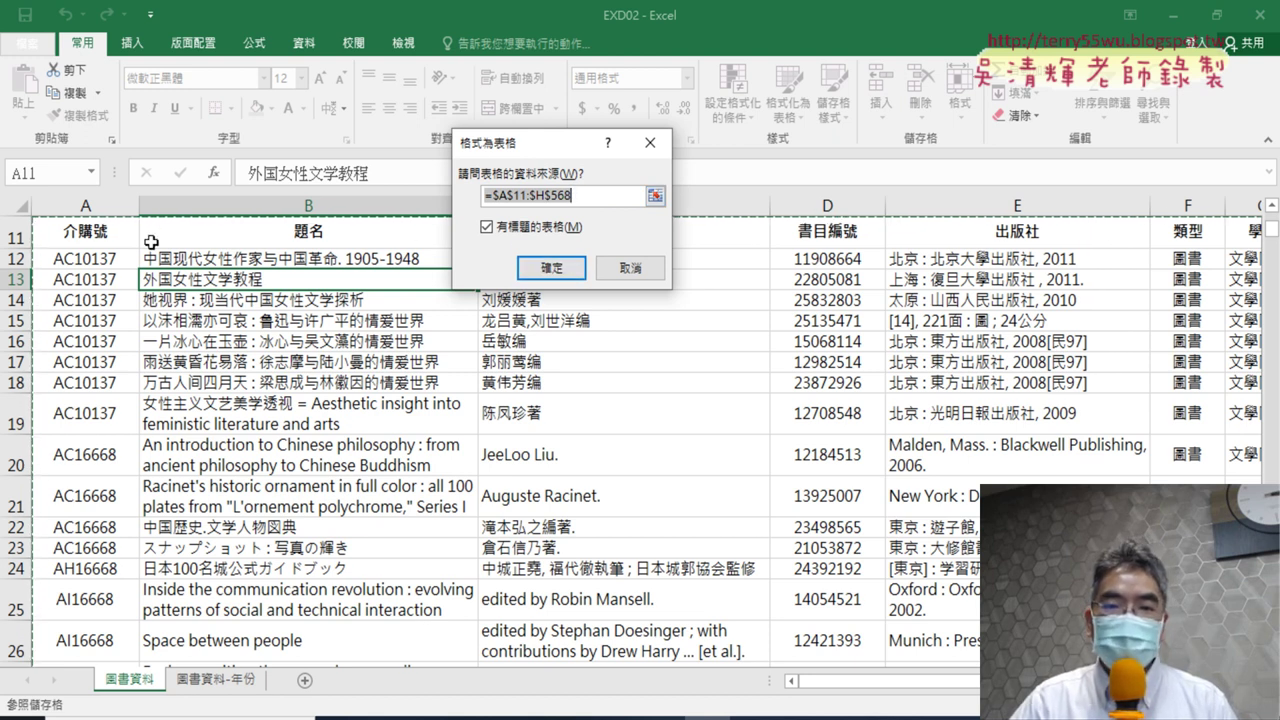
click(557, 269)
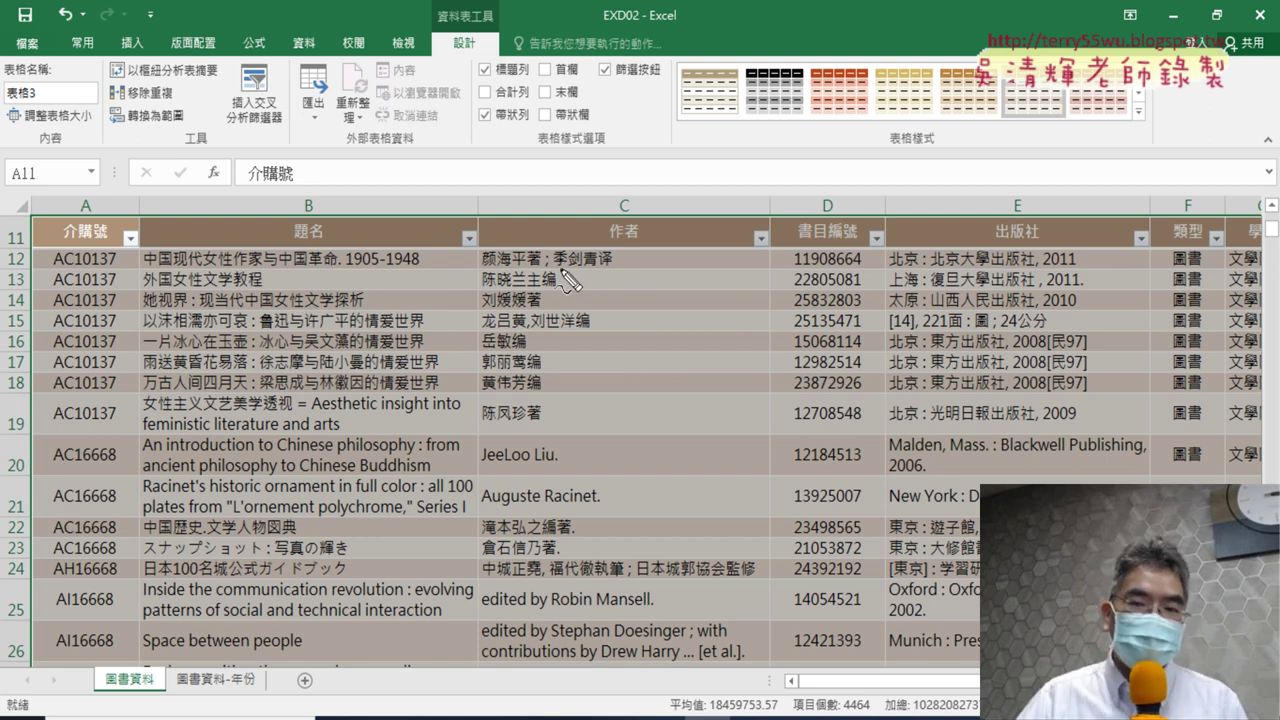
- Point out the header row's filter dropdown arrows, then bring up the exam PDF at page 10
drag(758, 264, 773, 272)
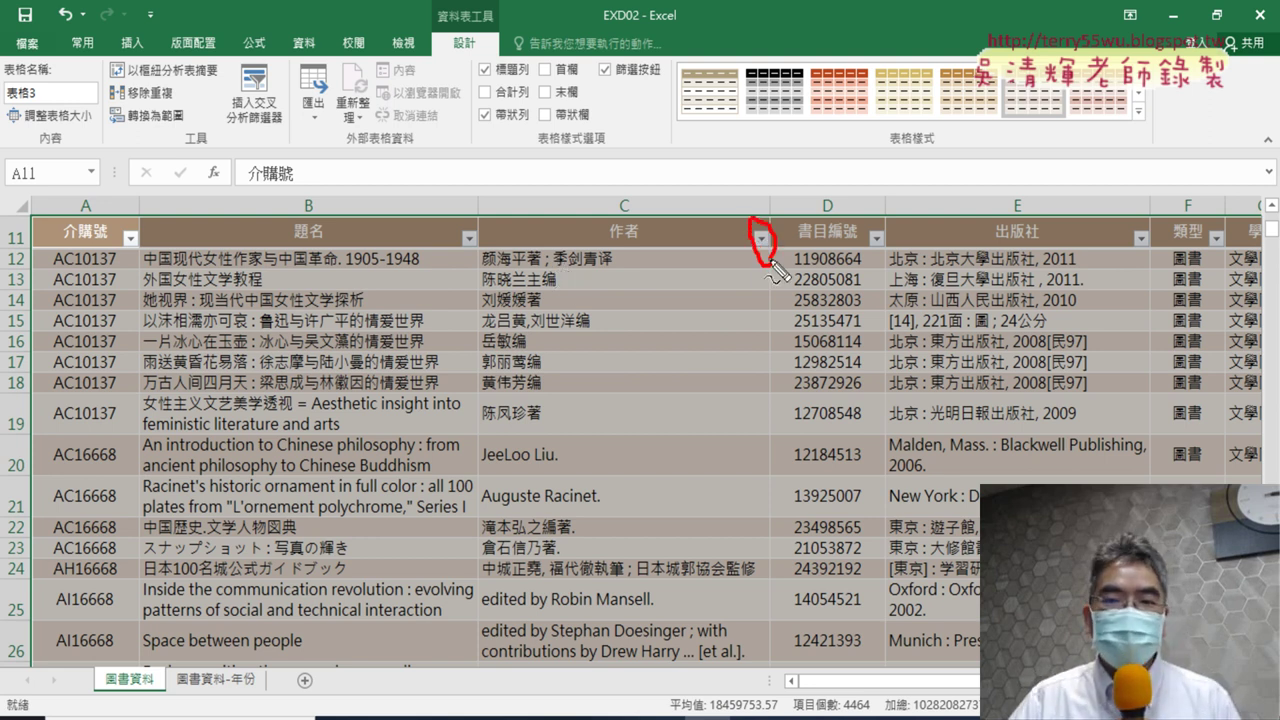
mouse_move(812, 395)
mouse_down()
mouse_move(766, 302)
mouse_move(808, 280)
mouse_up()
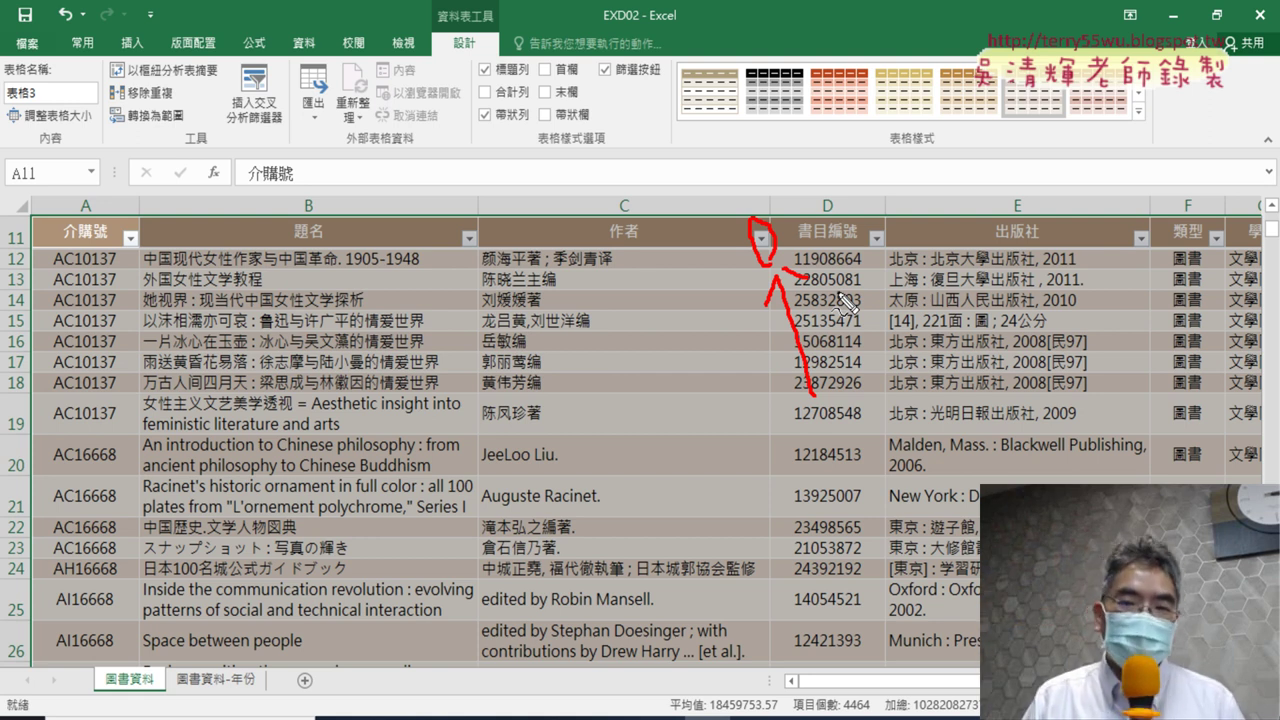
key(Escape)
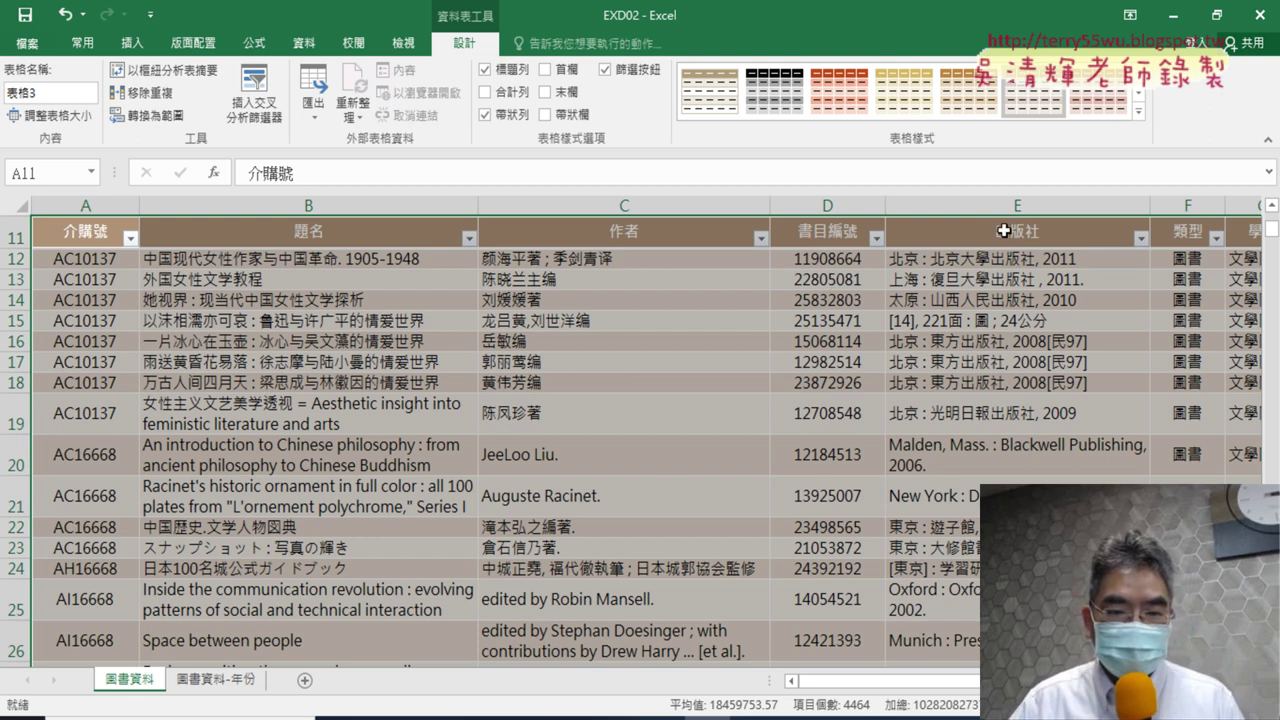
click(431, 716)
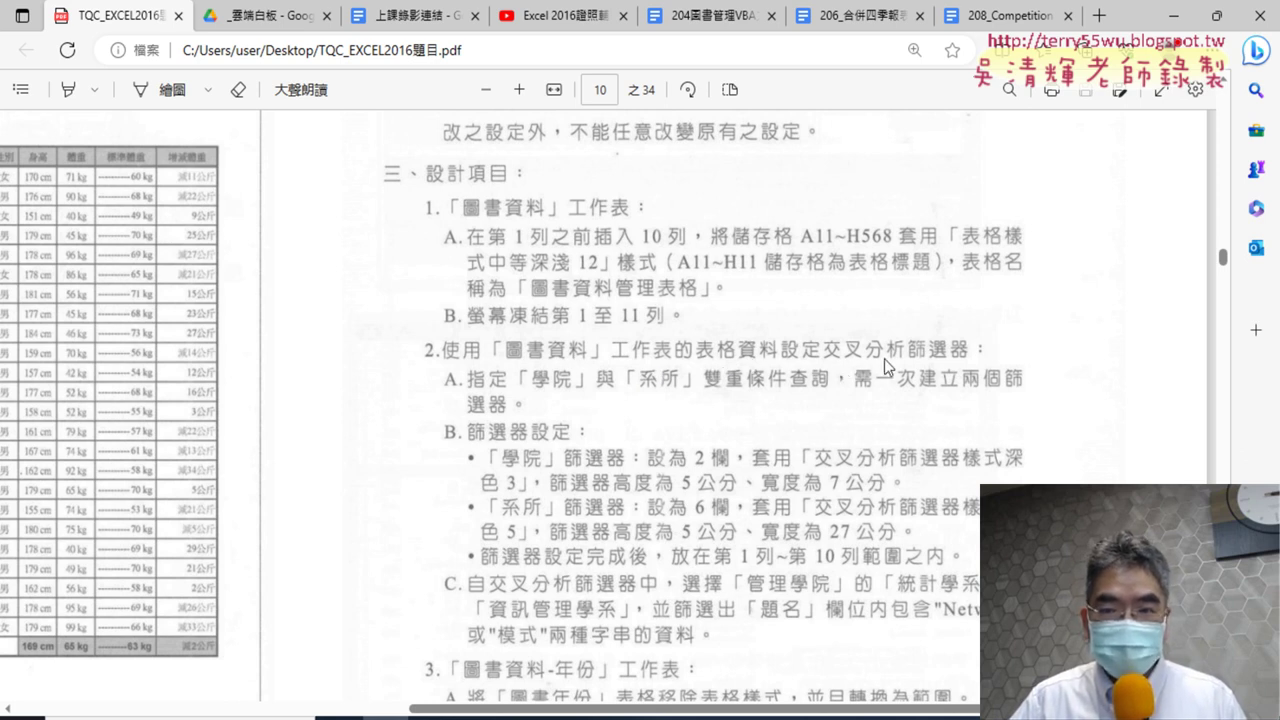
- Reread task 1A in the PDF, then select the table name 表格3 in the Table Name box
click(1173, 15)
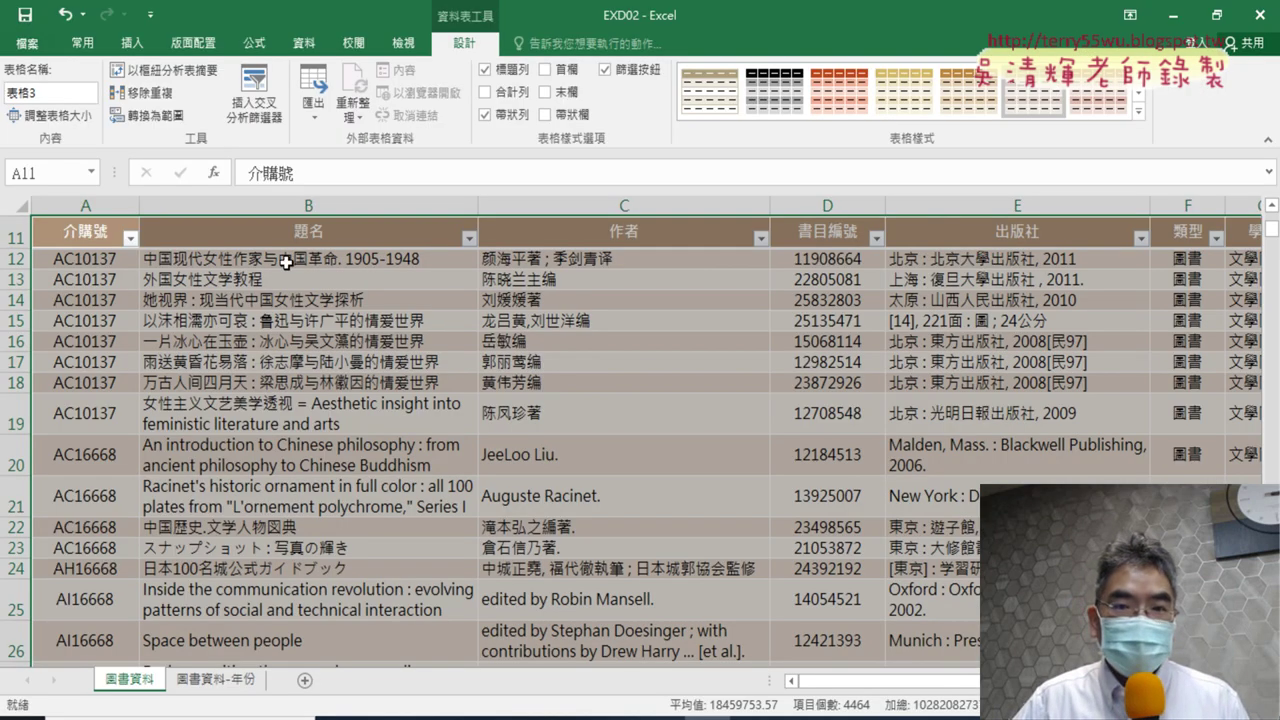
click(90, 93)
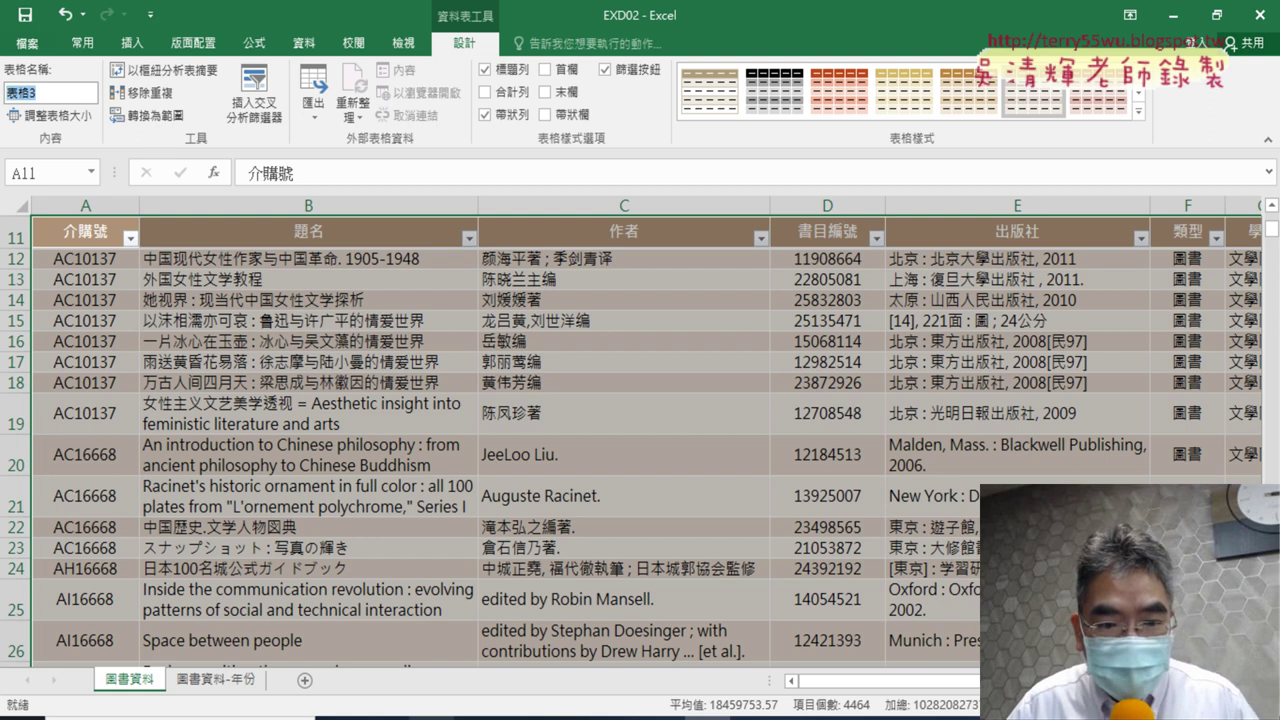
key(alt+Tab)
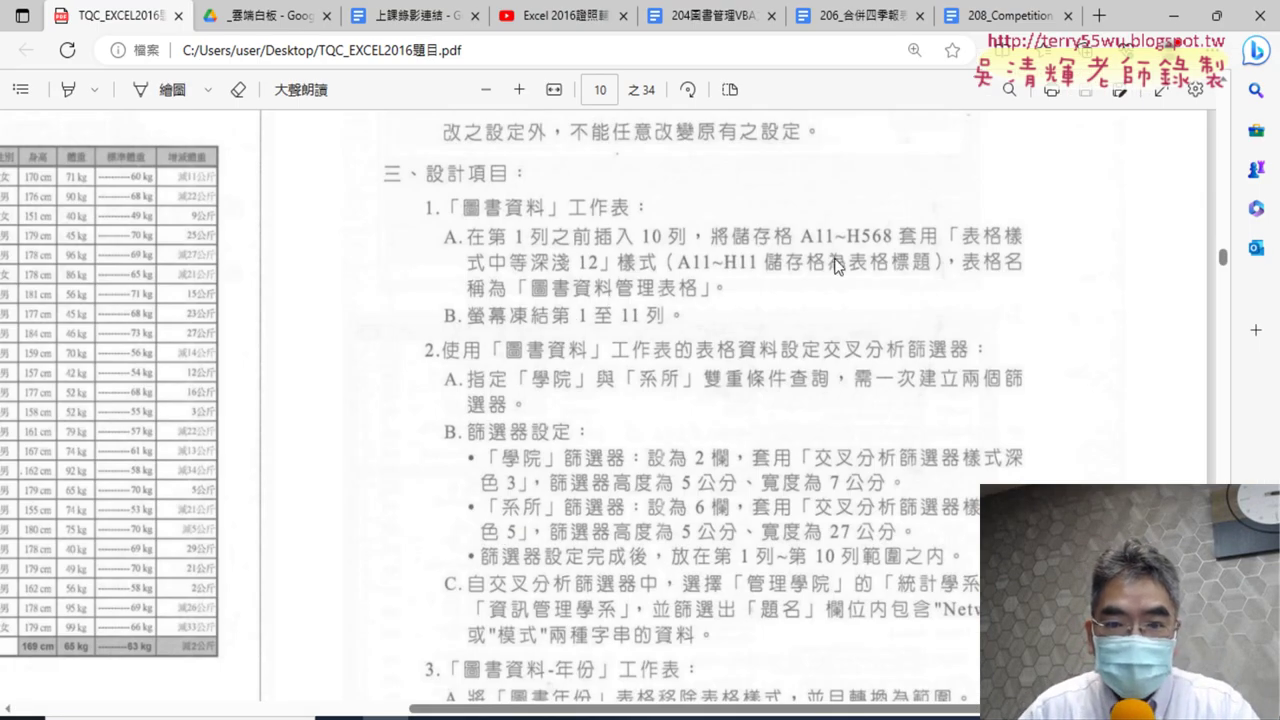
click(1174, 16)
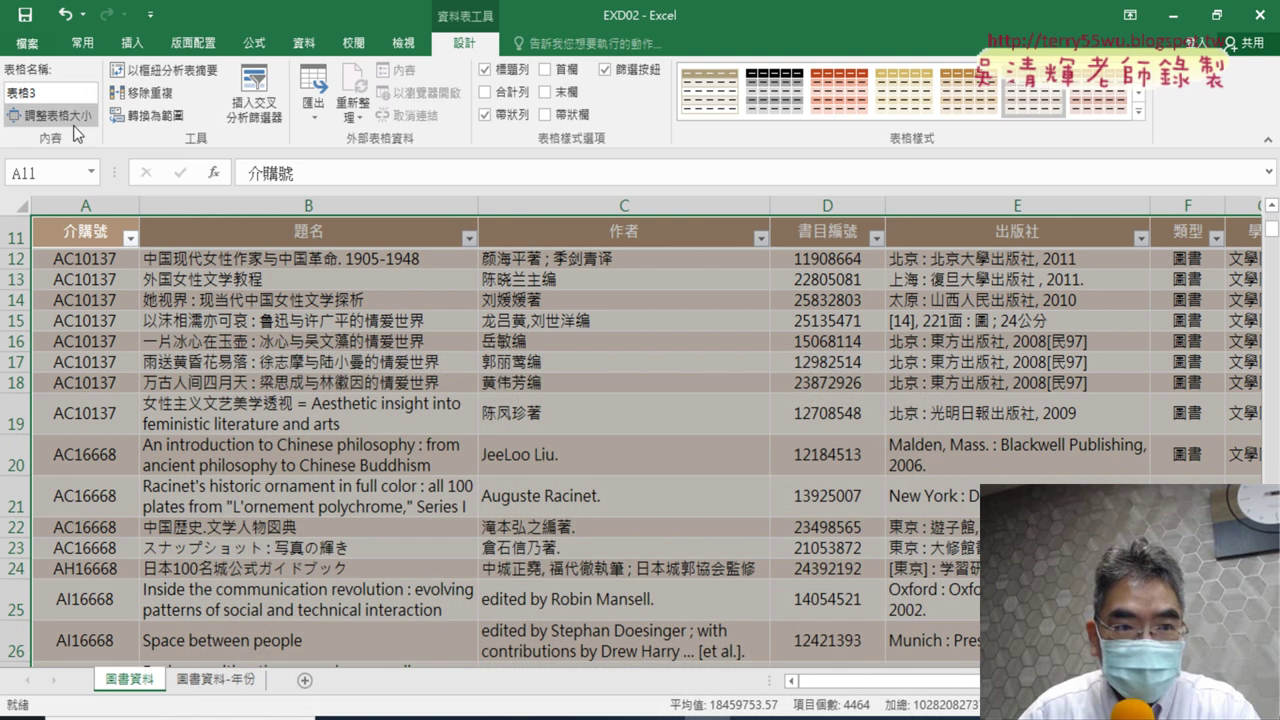
drag(18, 97, 38, 100)
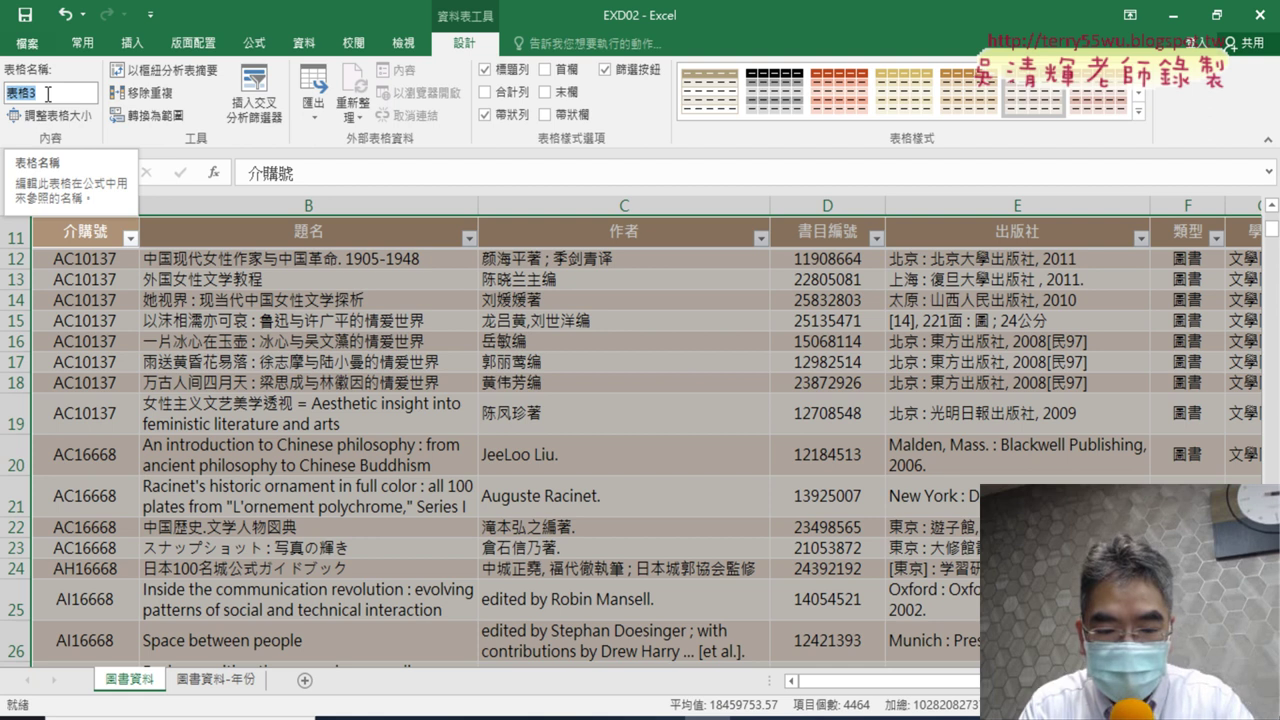
- Replace the table name 表格3 with 圖書資料管理表格 and confirm it
text(圖書資)
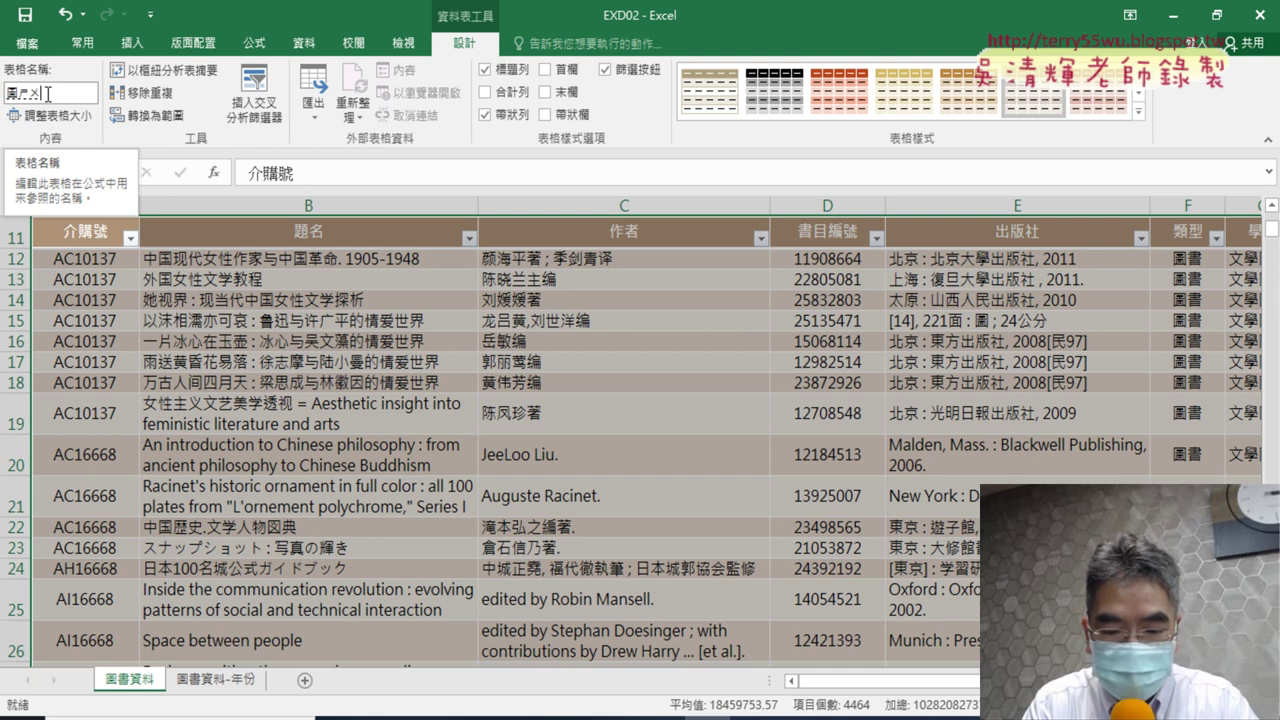
text(料管理)
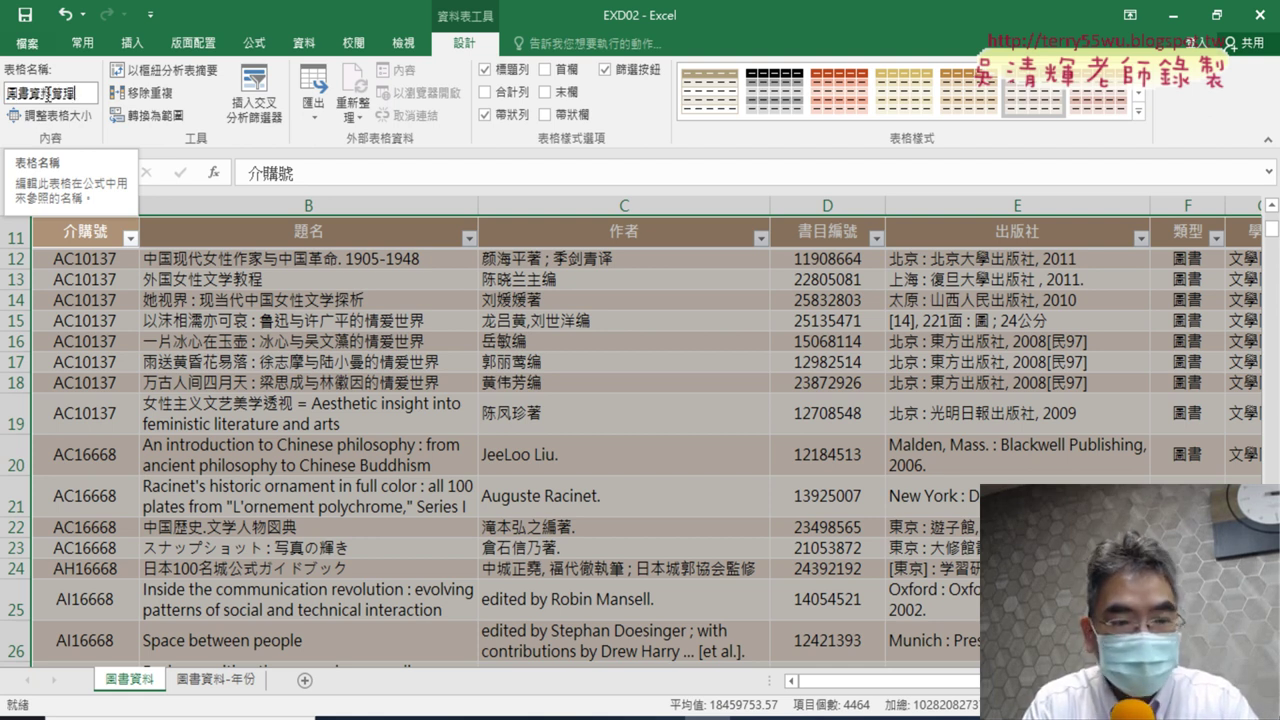
text(表格)
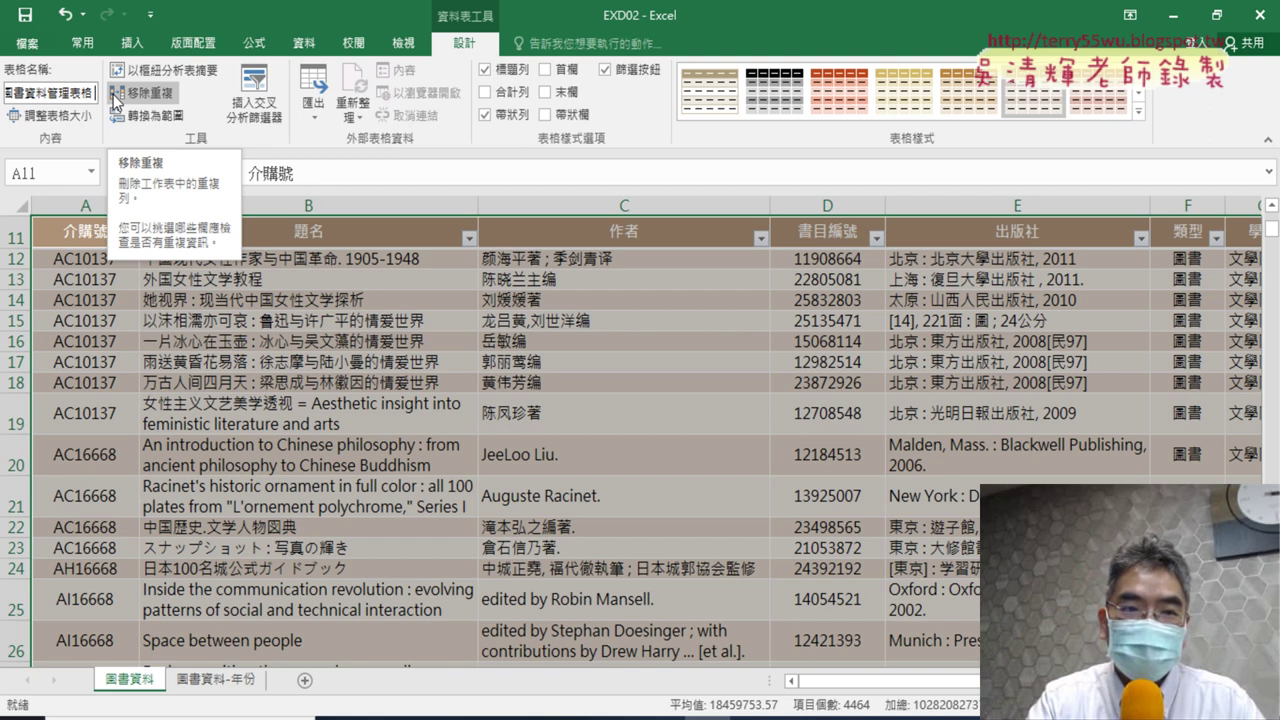
click(115, 100)
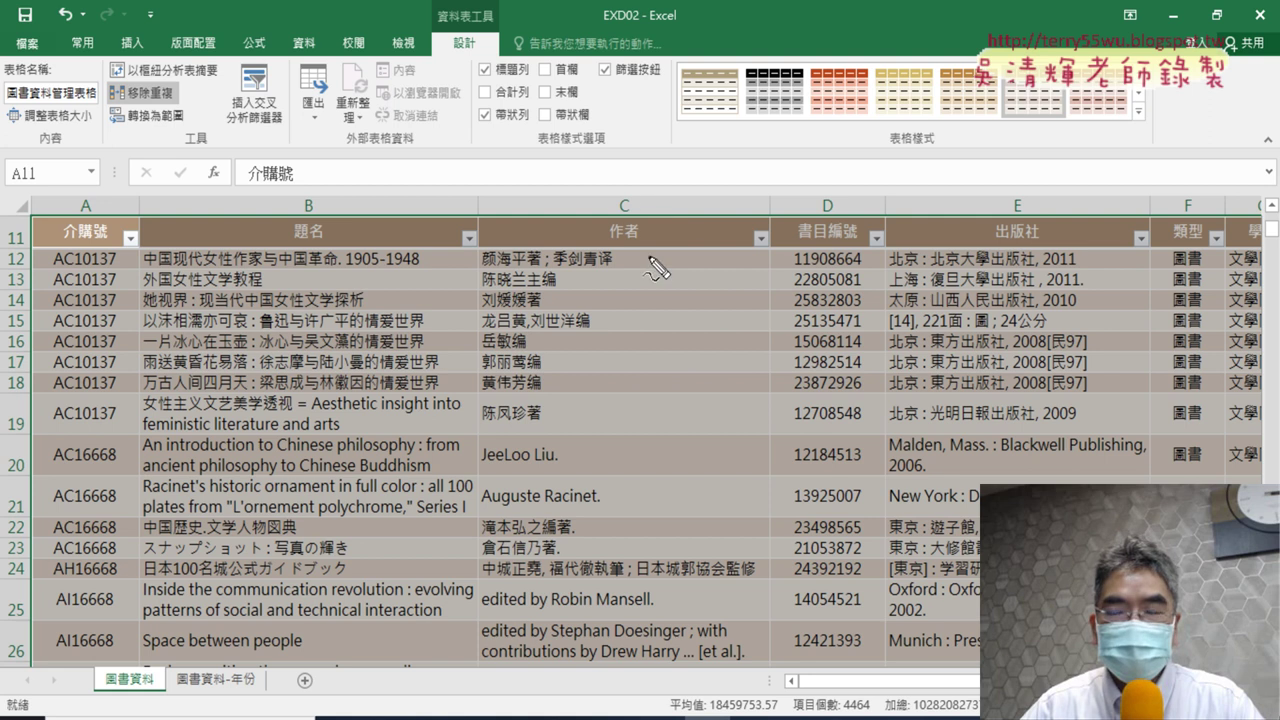
drag(500, 48, 504, 56)
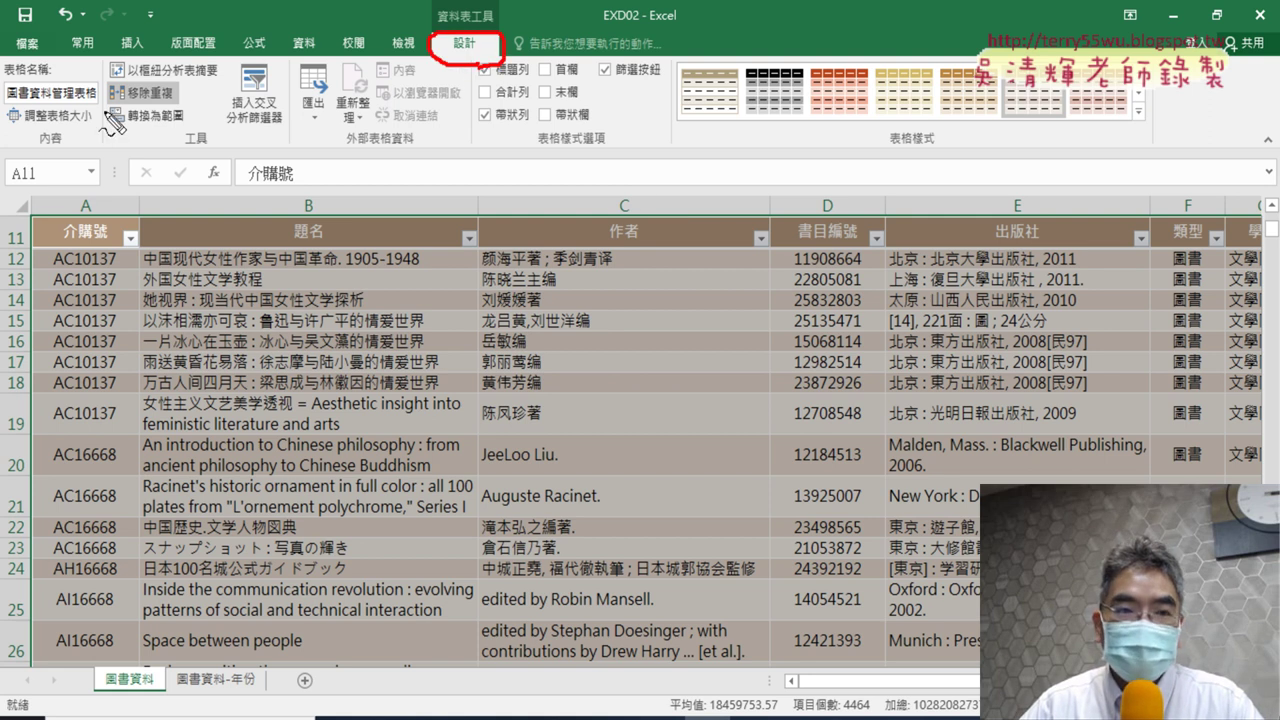
drag(108, 112, 118, 105)
mouse_move(305, 368)
mouse_down()
mouse_move(122, 128)
mouse_move(140, 130)
mouse_up()
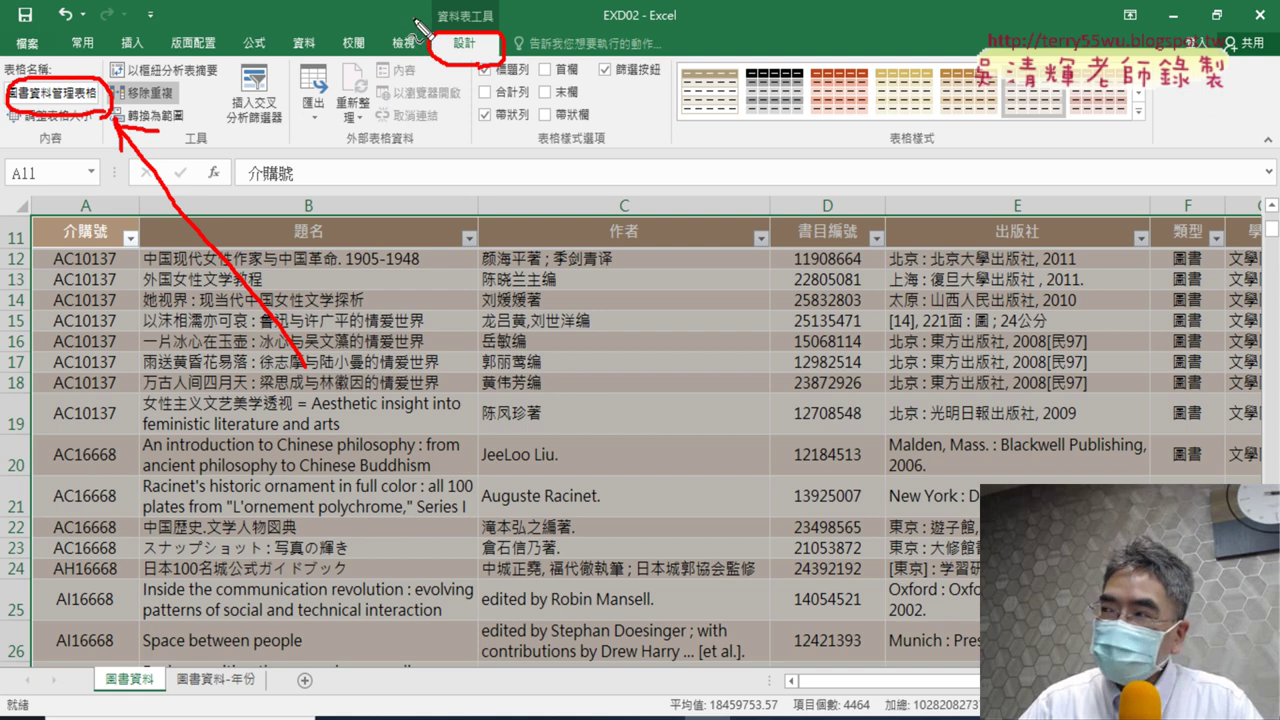
mouse_move(627, 187)
mouse_down()
mouse_move(678, 240)
mouse_move(527, 68)
mouse_up()
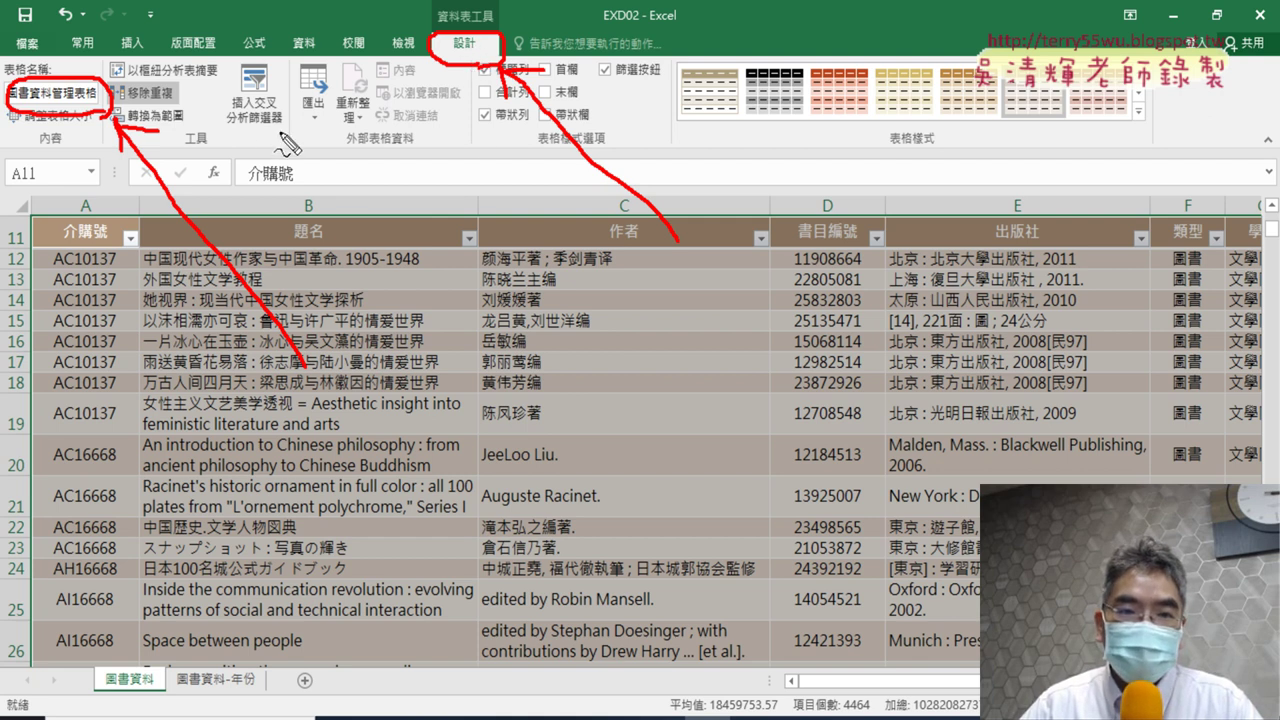
drag(283, 128, 312, 88)
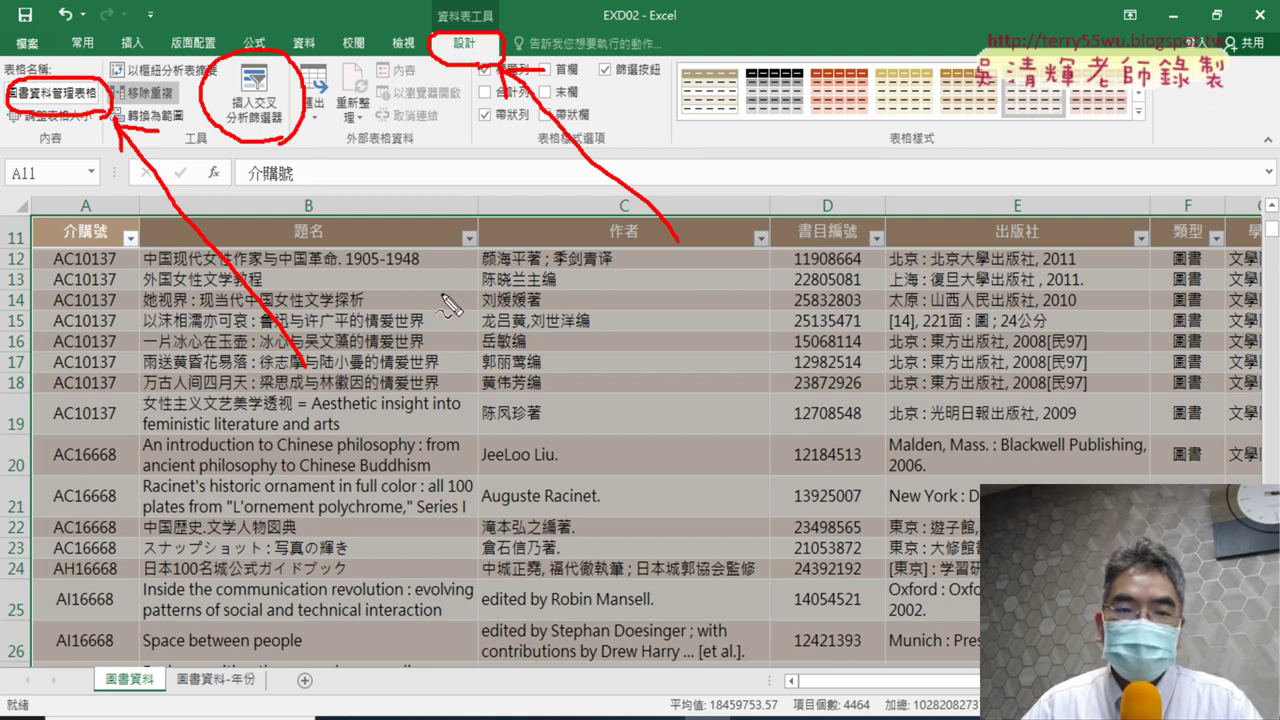
drag(495, 348, 318, 145)
mouse_move(303, 198)
mouse_down()
mouse_move(310, 135)
mouse_move(393, 128)
mouse_up()
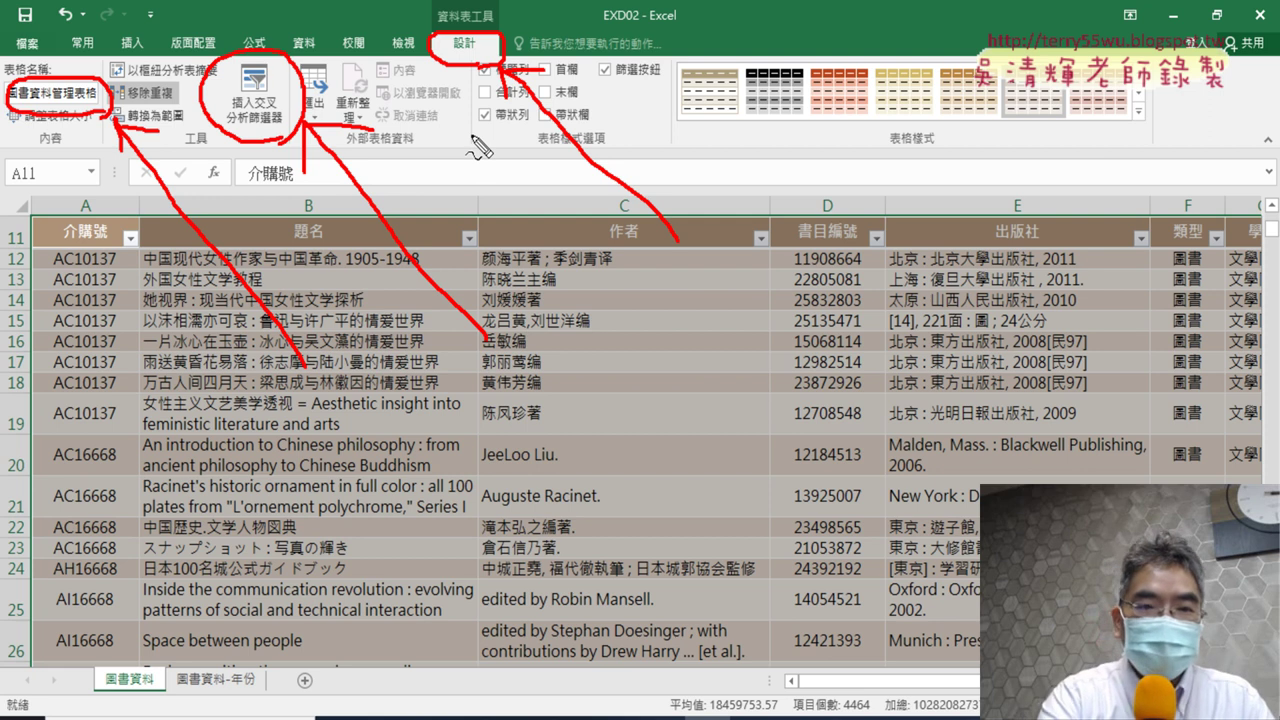
key(Escape)
- Scroll up to show the empty rows 1–10 above the table, then switch to the exam PDF
scroll(640, 432, up, 2)
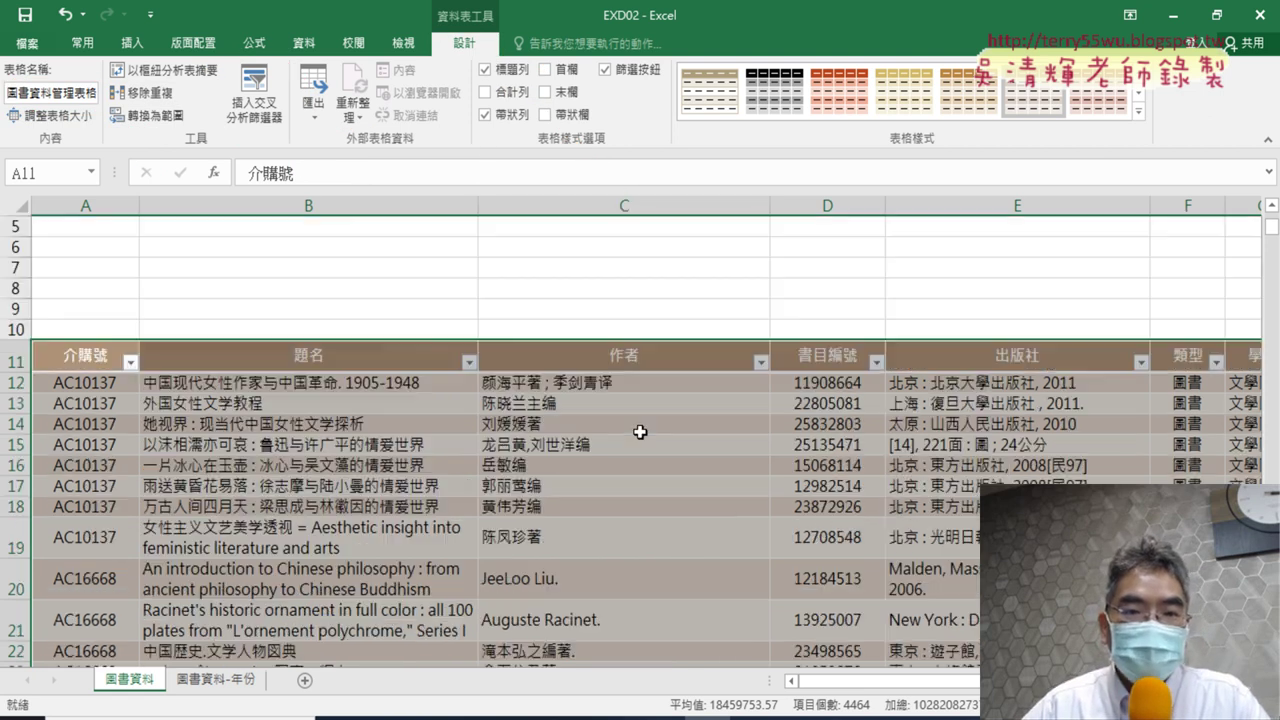
scroll(640, 432, up, 2)
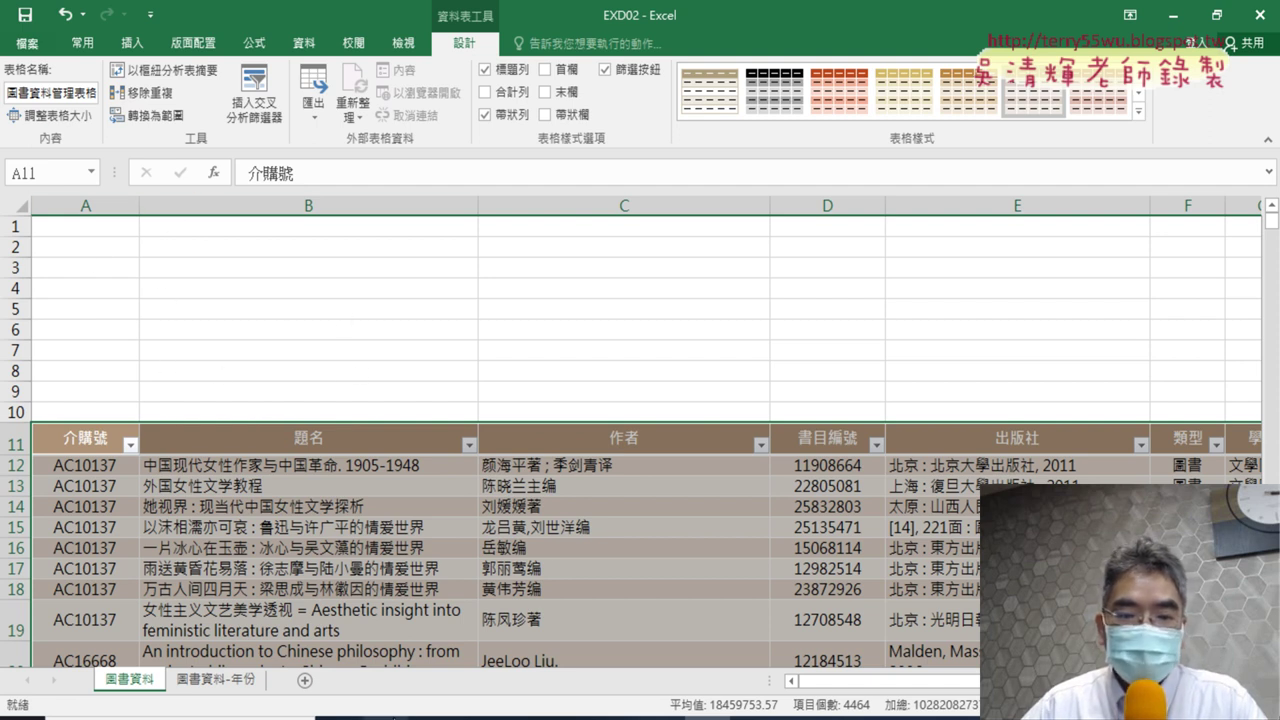
key(alt+Tab)
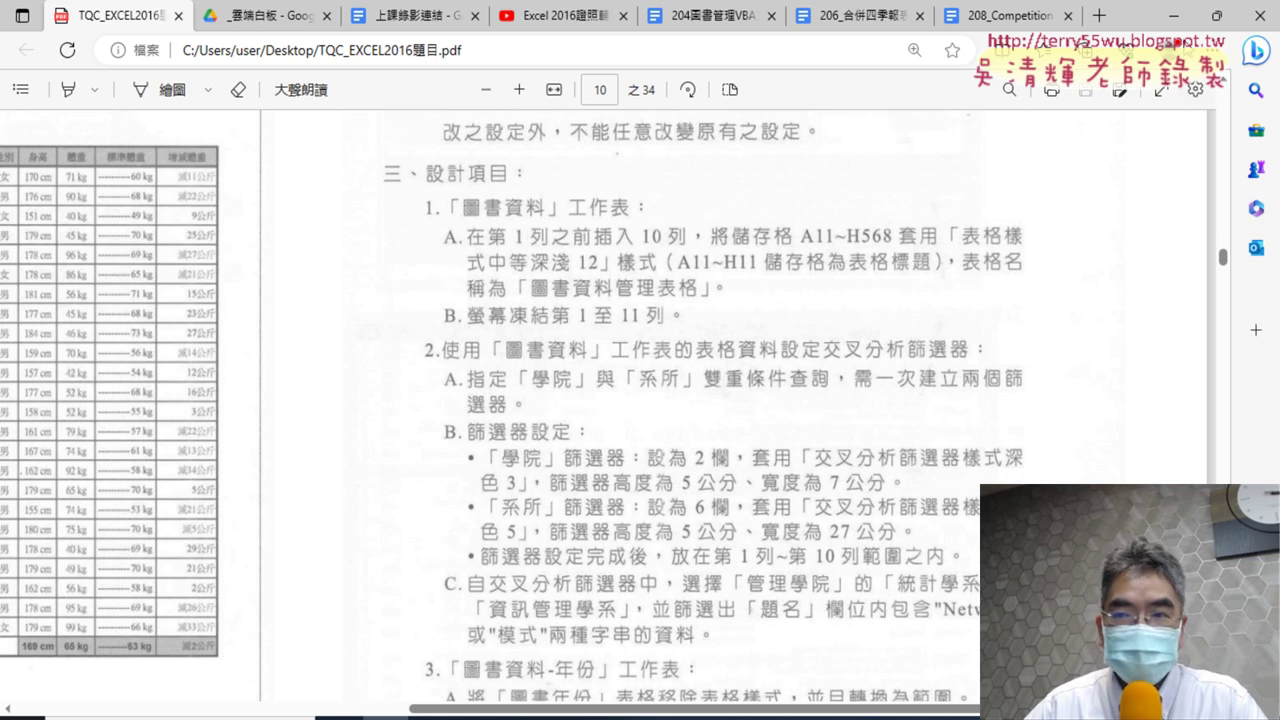
- Back in the workbook, insert slicers for the book table's 學院 and 系所 columns
click(1173, 15)
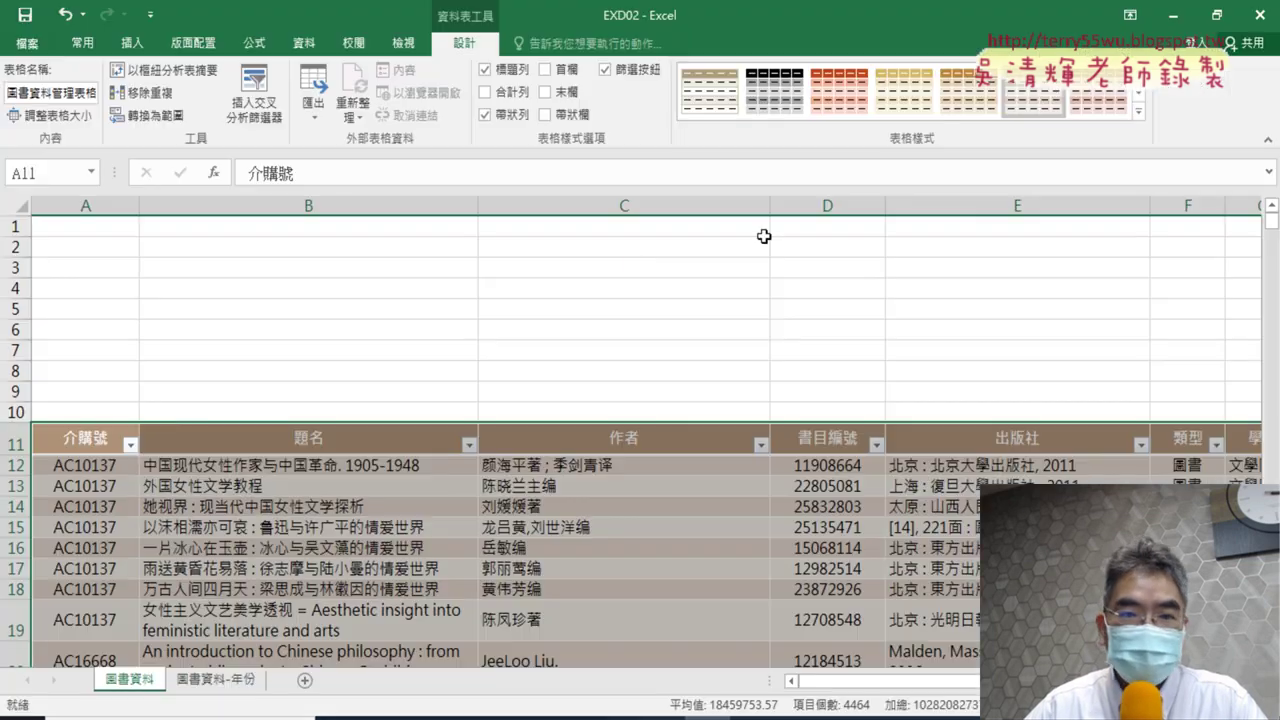
click(260, 104)
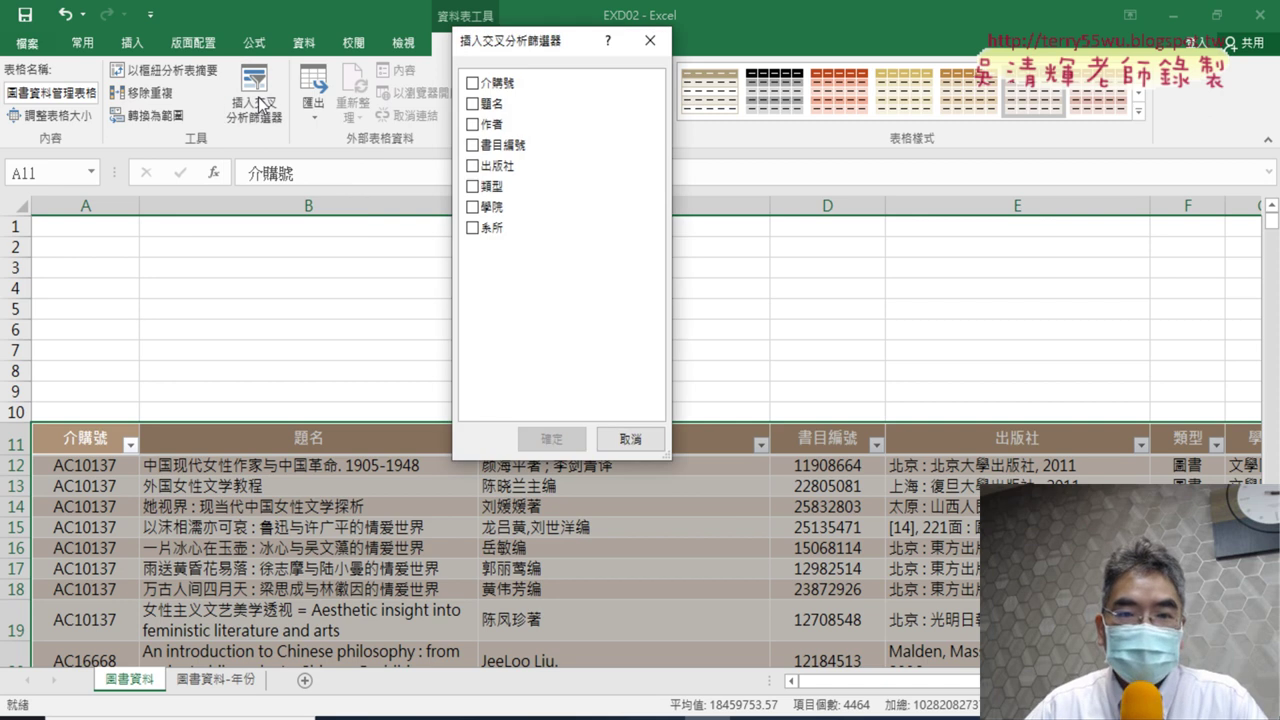
click(474, 208)
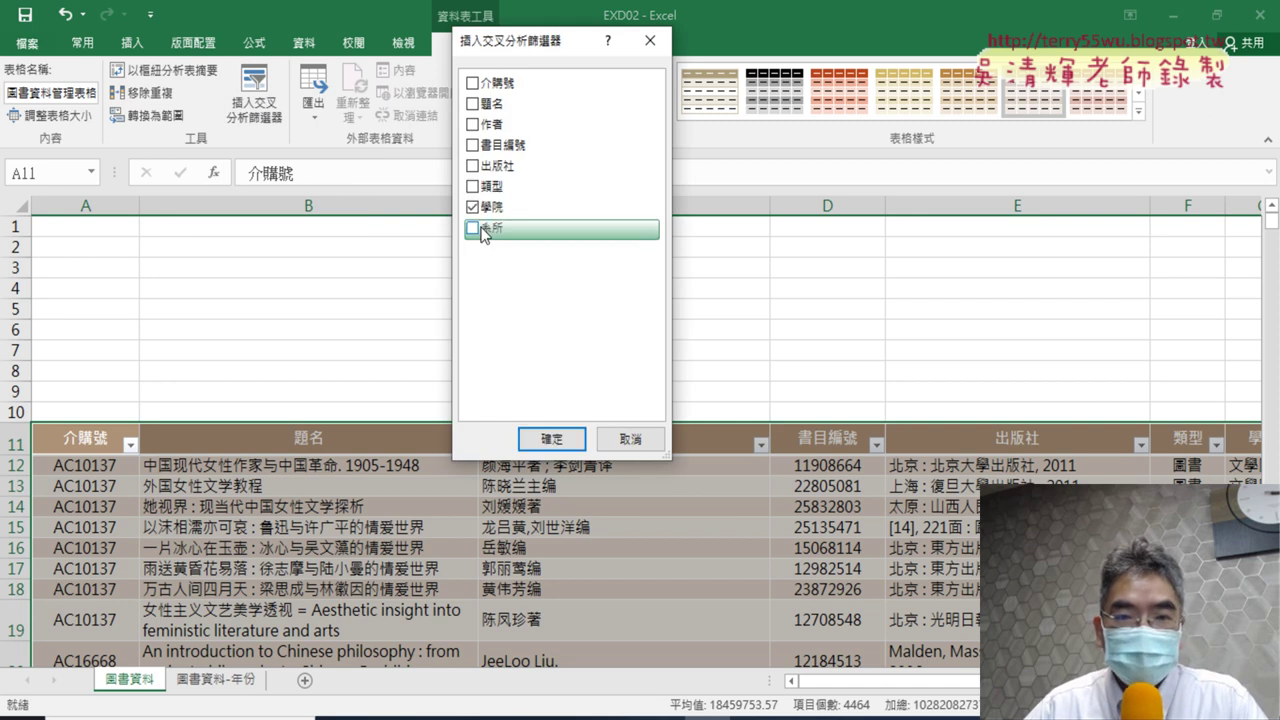
click(472, 230)
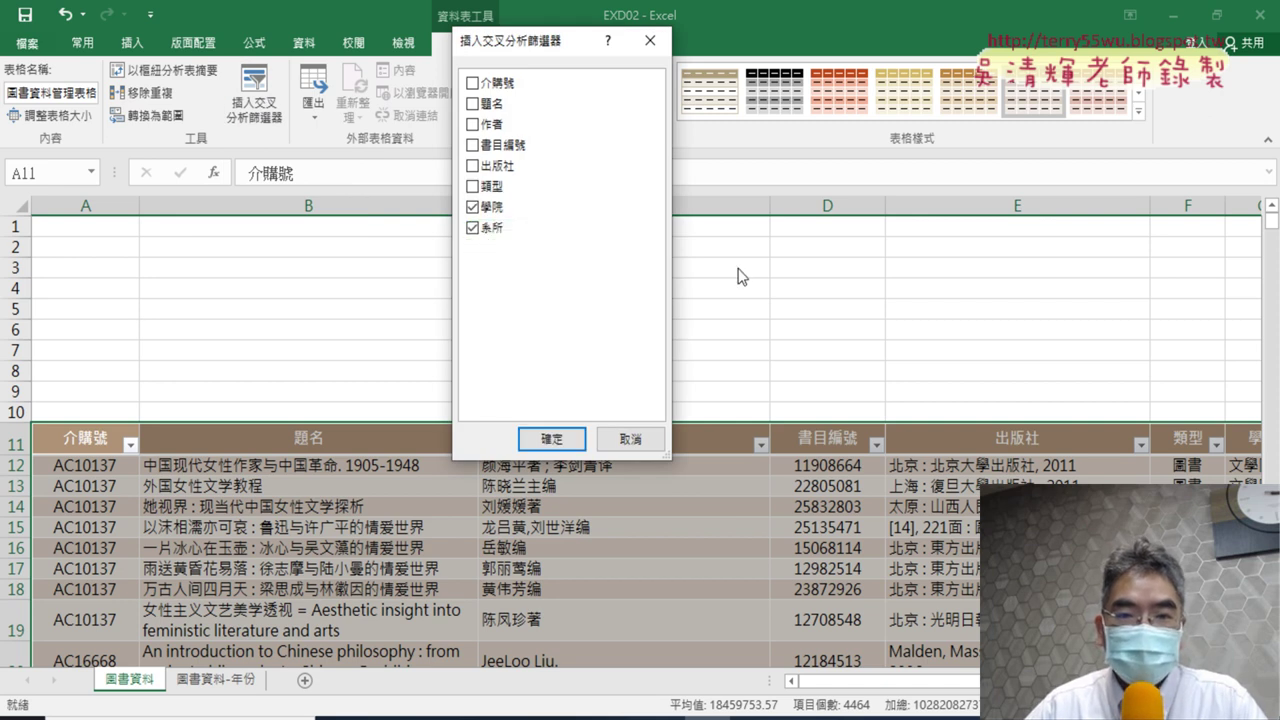
click(551, 440)
- Move the 學院 slicer to the top-left of the sheet and widen it to about 11 cm
drag(615, 322, 153, 248)
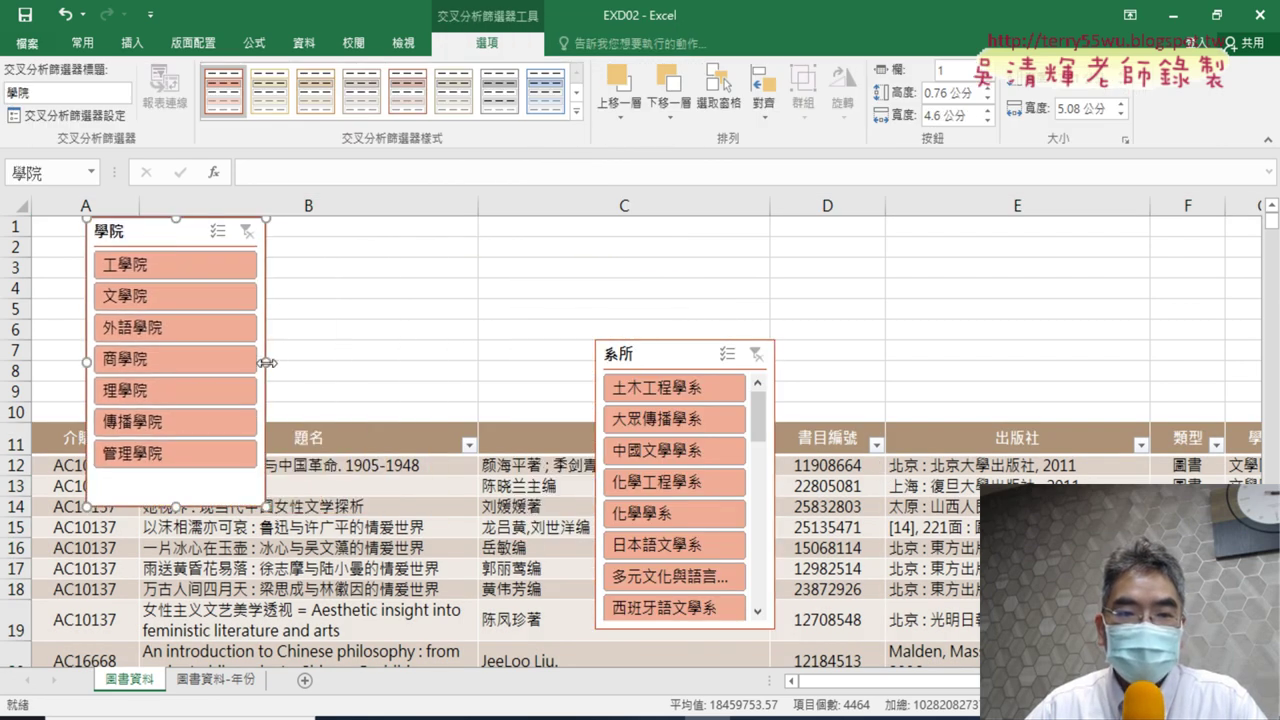
drag(266, 363, 484, 363)
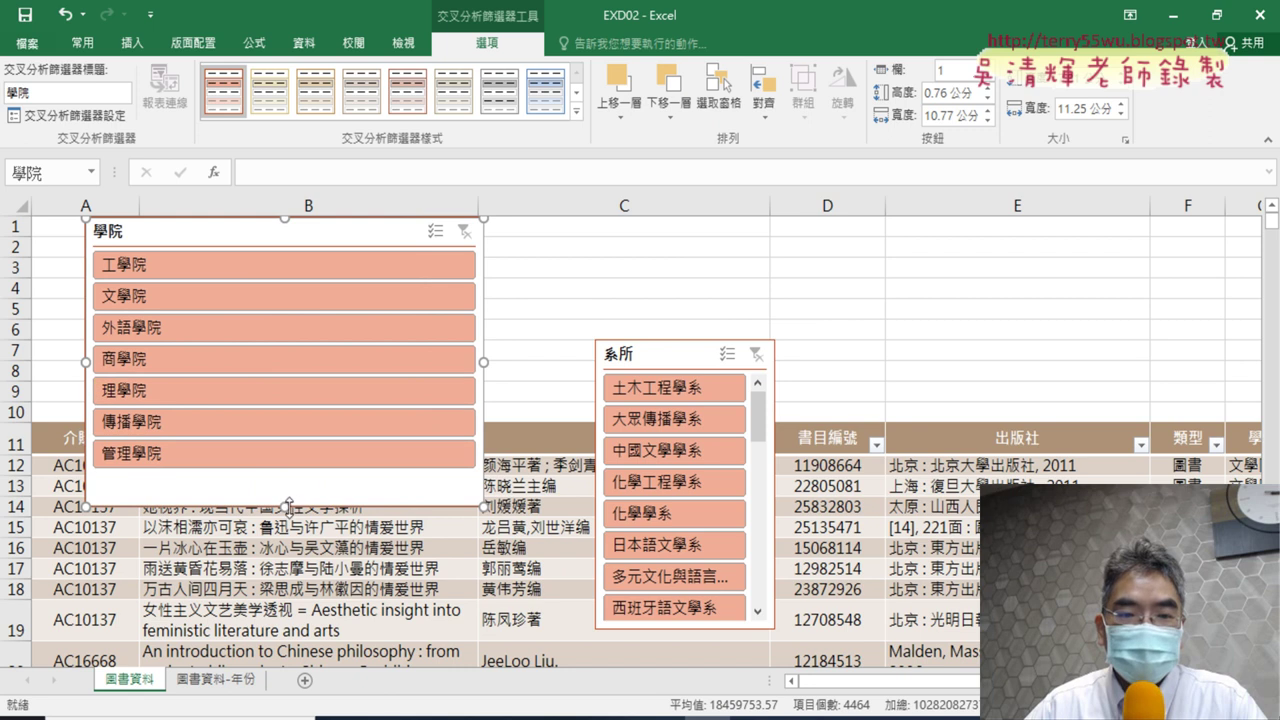
drag(288, 506, 289, 412)
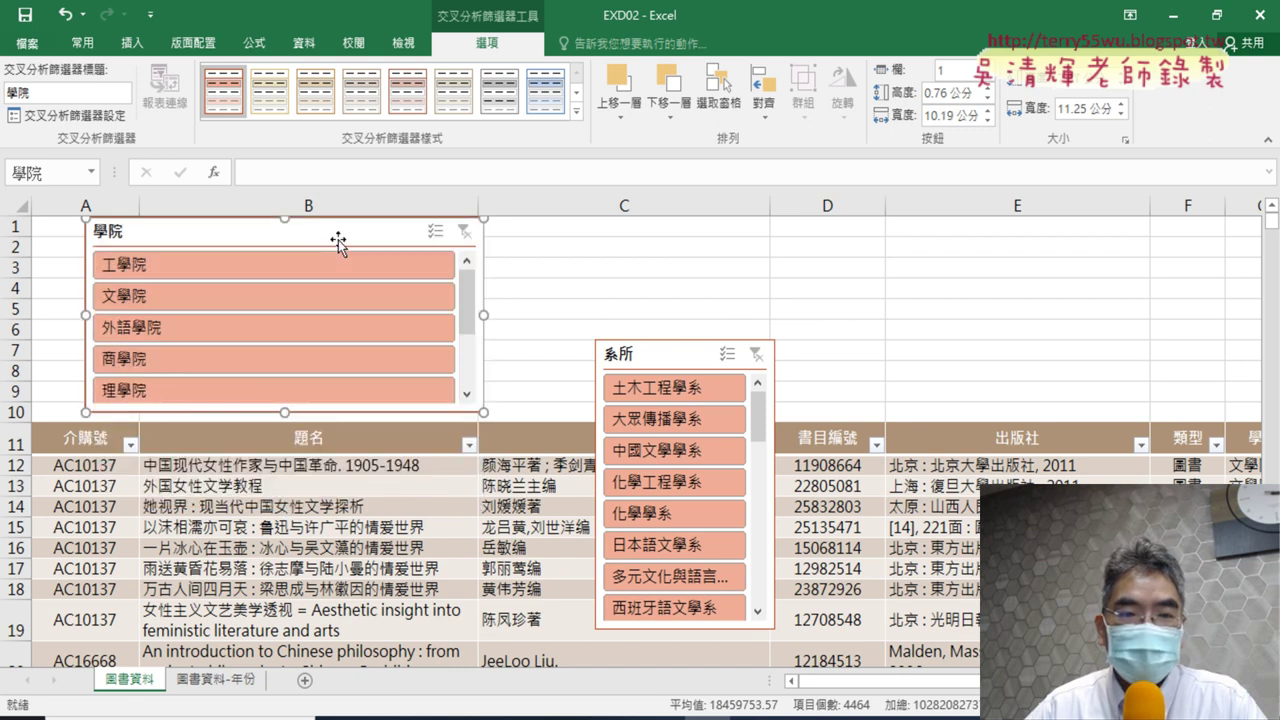
drag(338, 243, 290, 242)
- Place the wider 系所 slicer beside 學院 across columns C–F, clear of the table header
drag(637, 343, 500, 225)
drag(643, 369, 1230, 369)
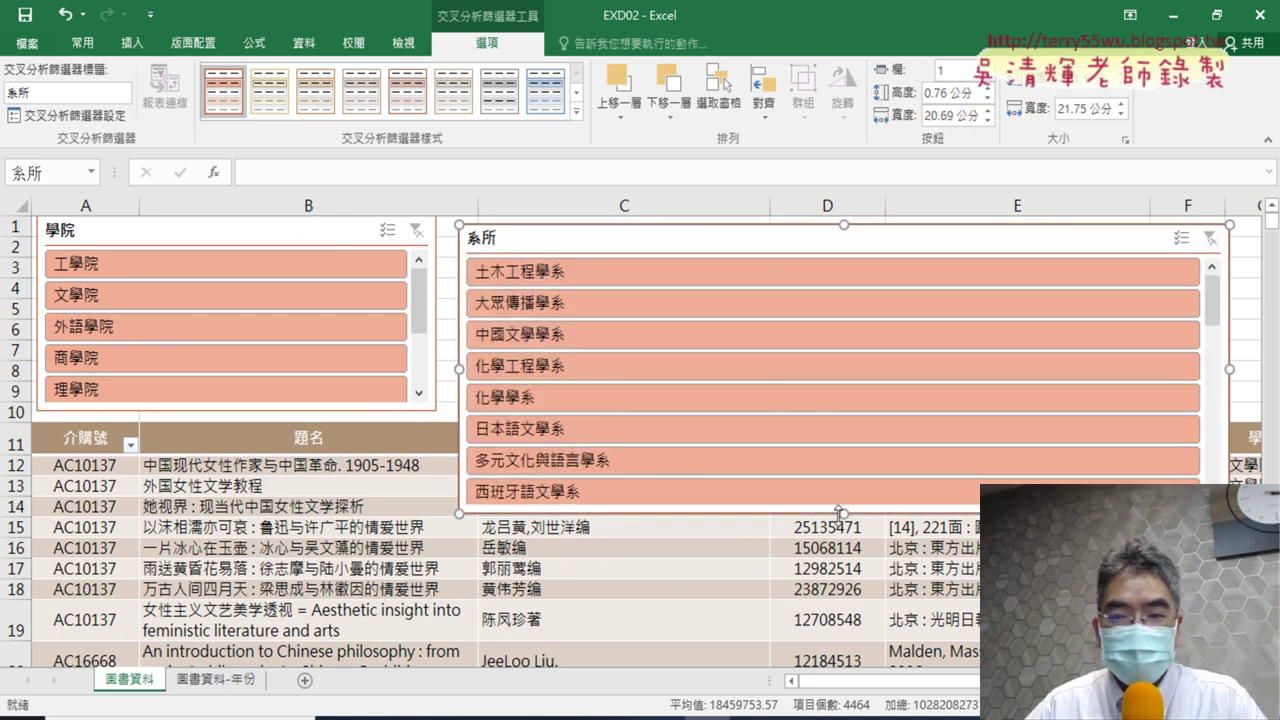
drag(843, 513, 858, 404)
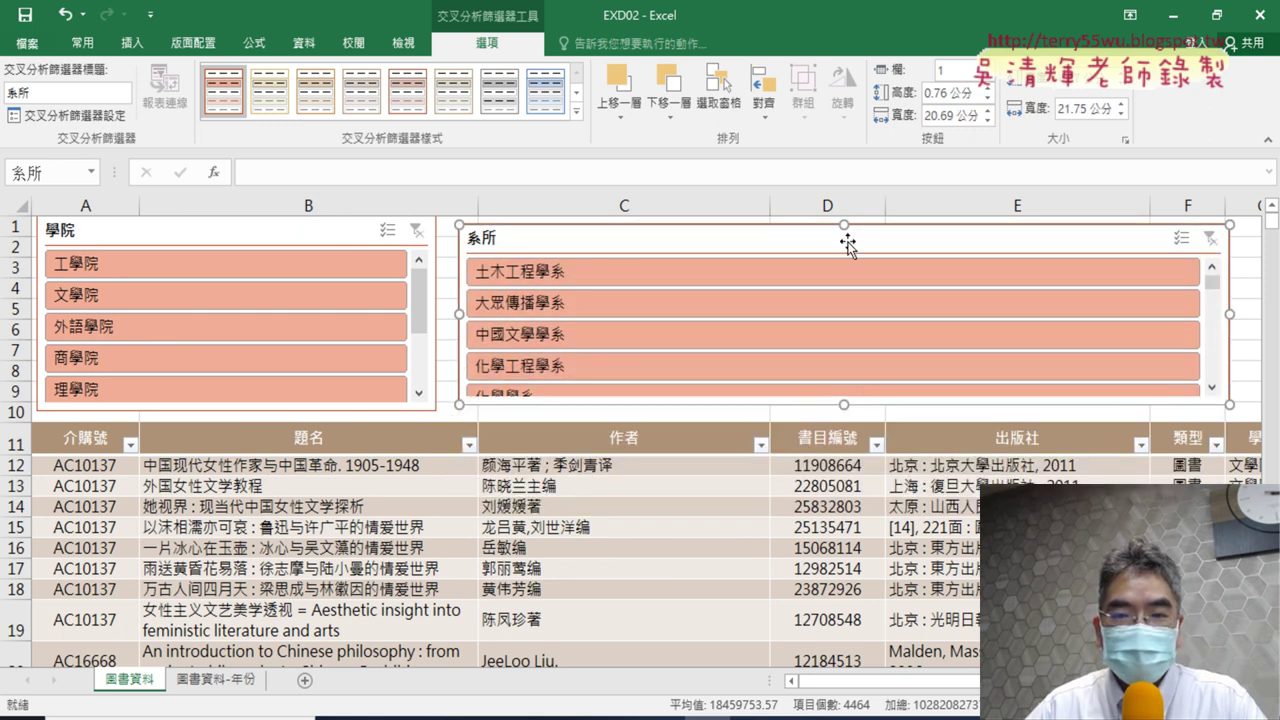
drag(845, 236, 834, 230)
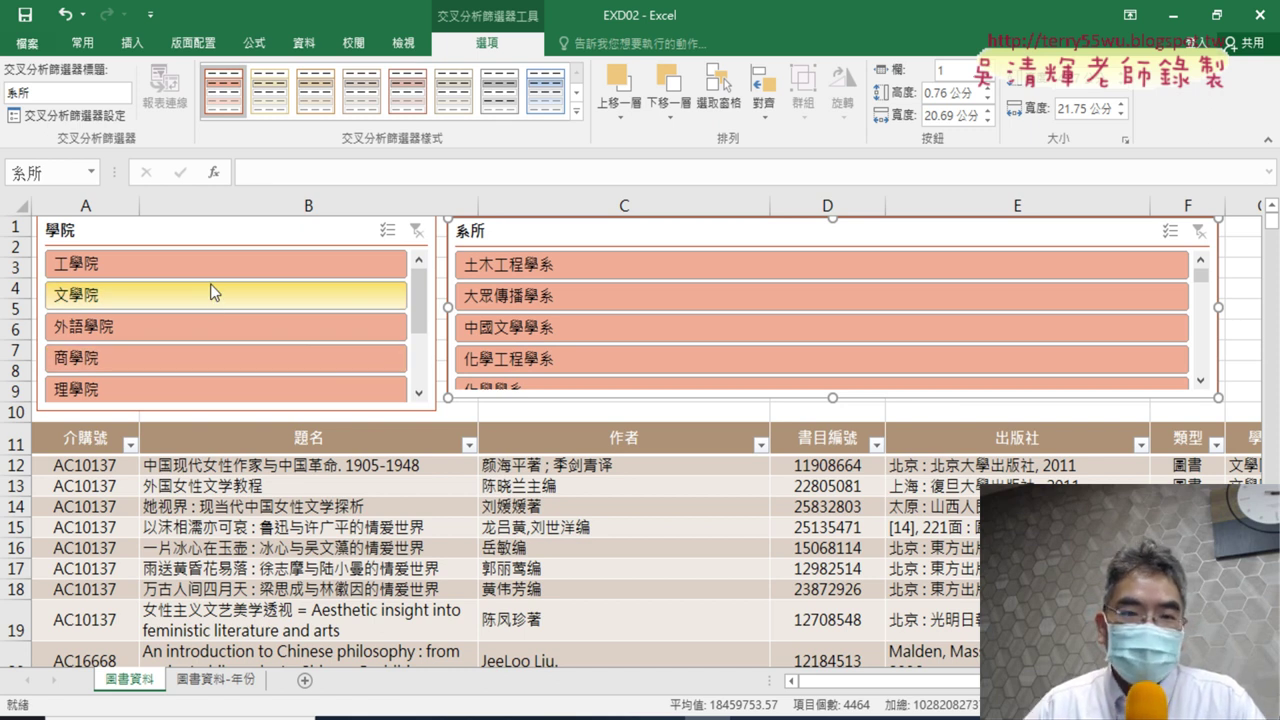
click(207, 233)
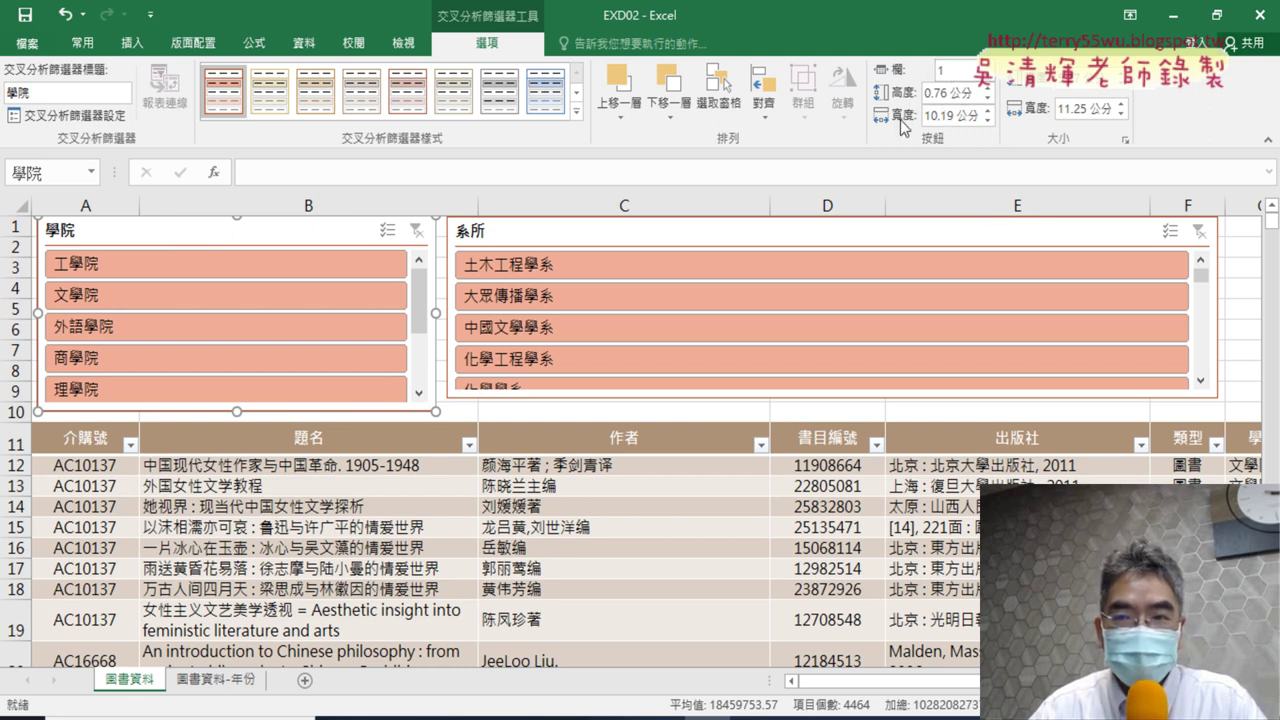
- Look over the 學院 slicer's column count and styles unchanged, then view the PDF's slicer settings
click(957, 70)
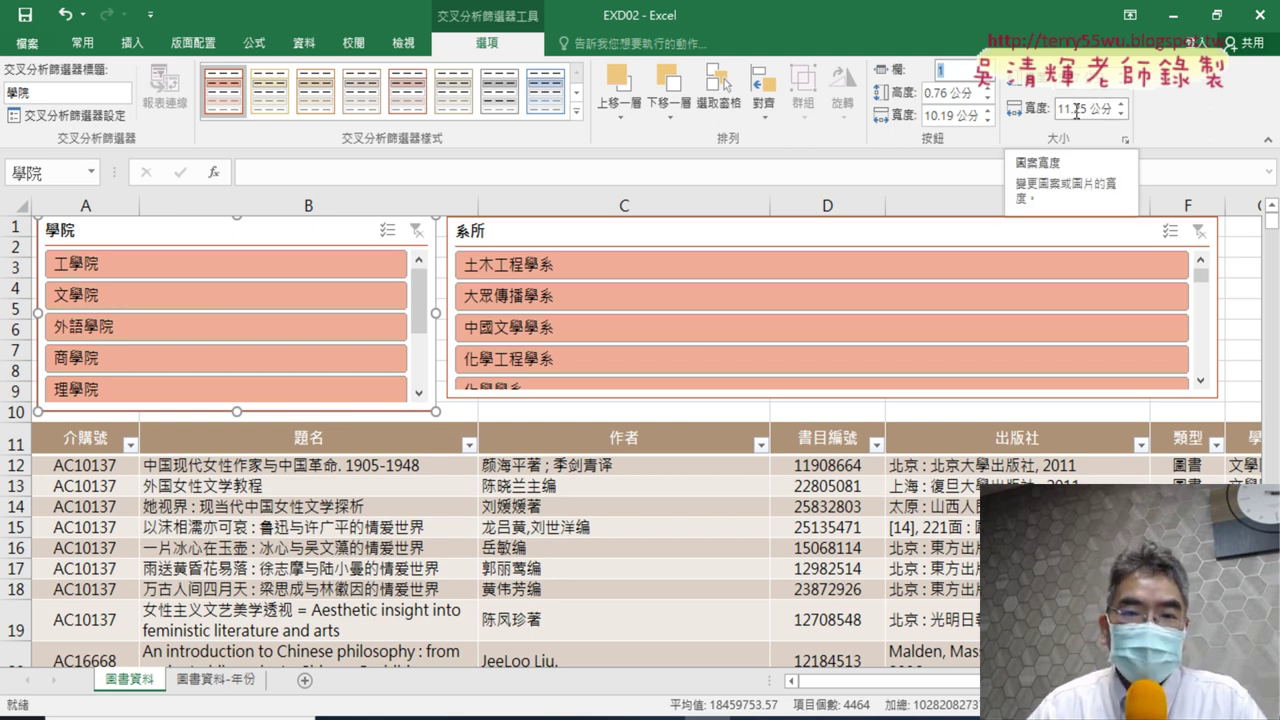
click(577, 112)
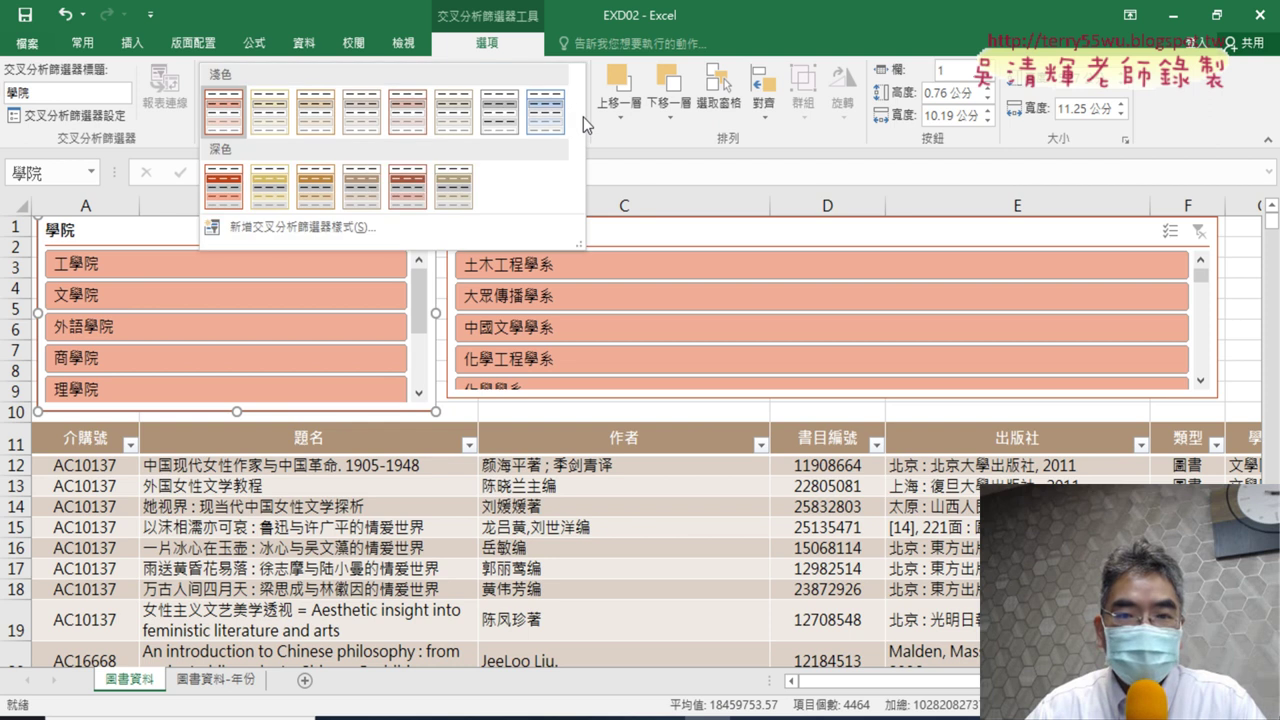
click(868, 17)
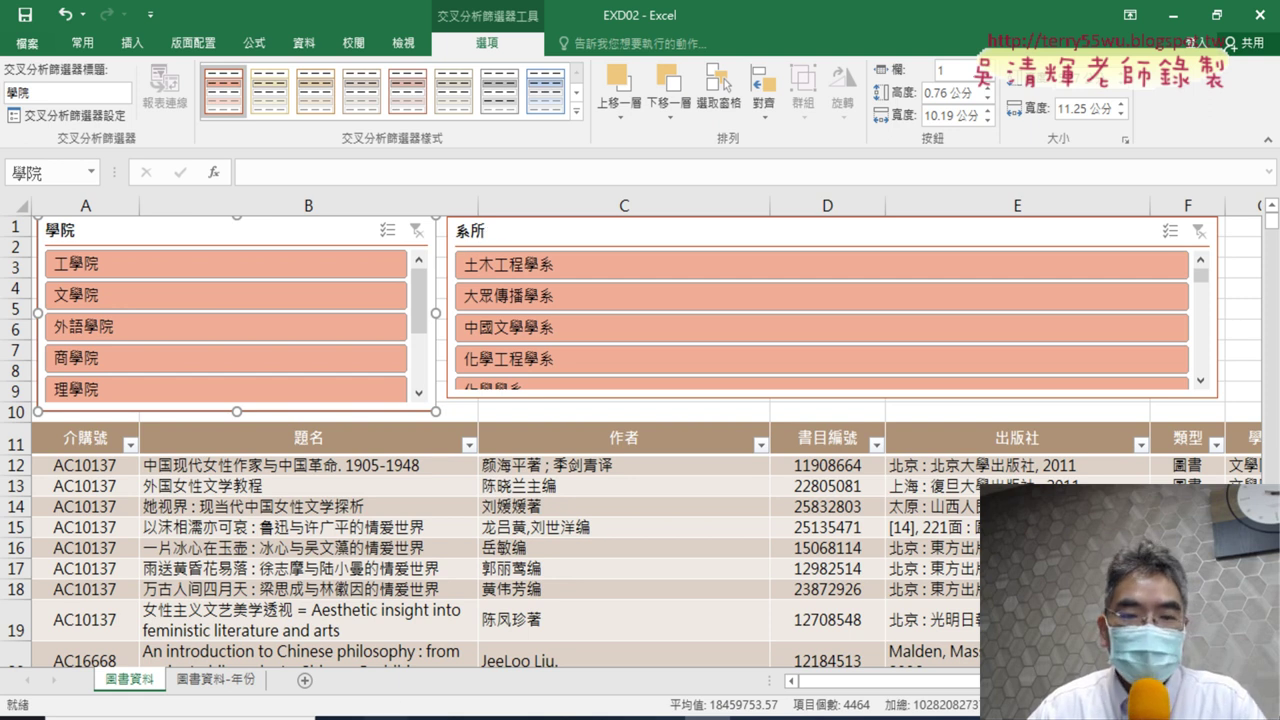
key(alt+Tab)
scroll(512, 405, down, 2)
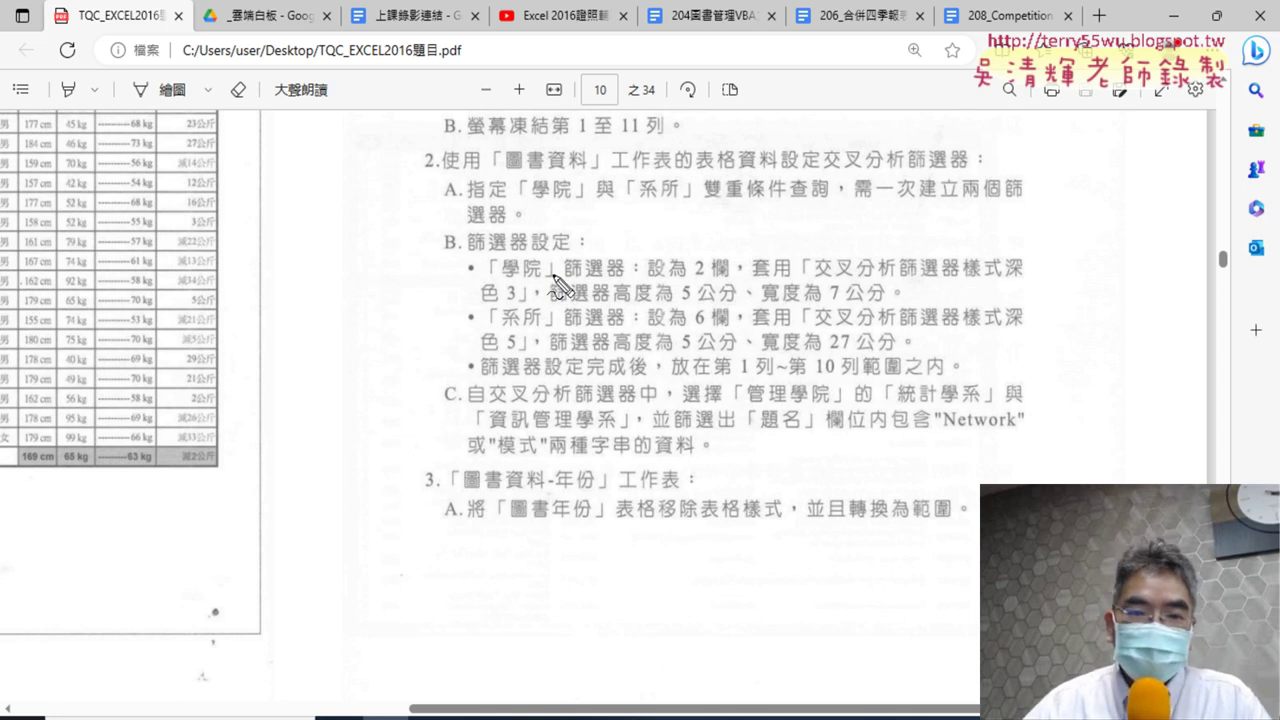
- Underline the 學院 slicer requirements in the PDF: 2 欄, the style wording, 5 公分 and 7 公分
drag(468, 262, 466, 250)
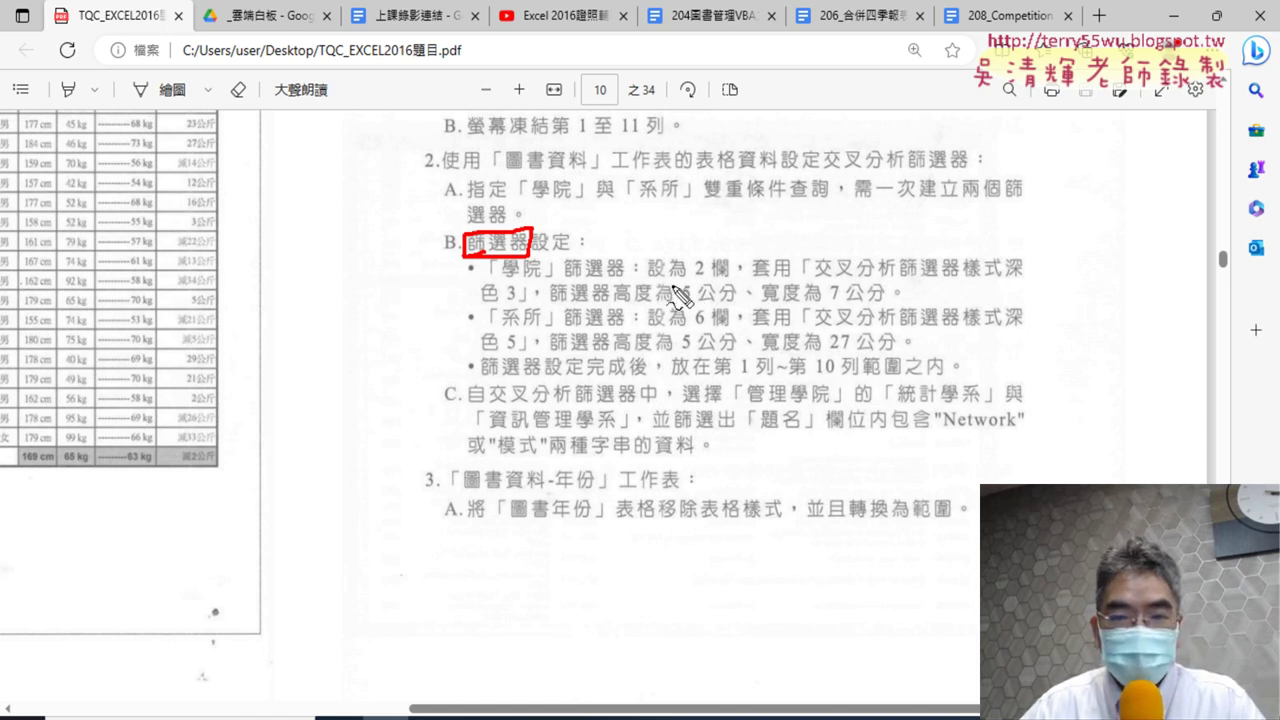
drag(690, 286, 733, 284)
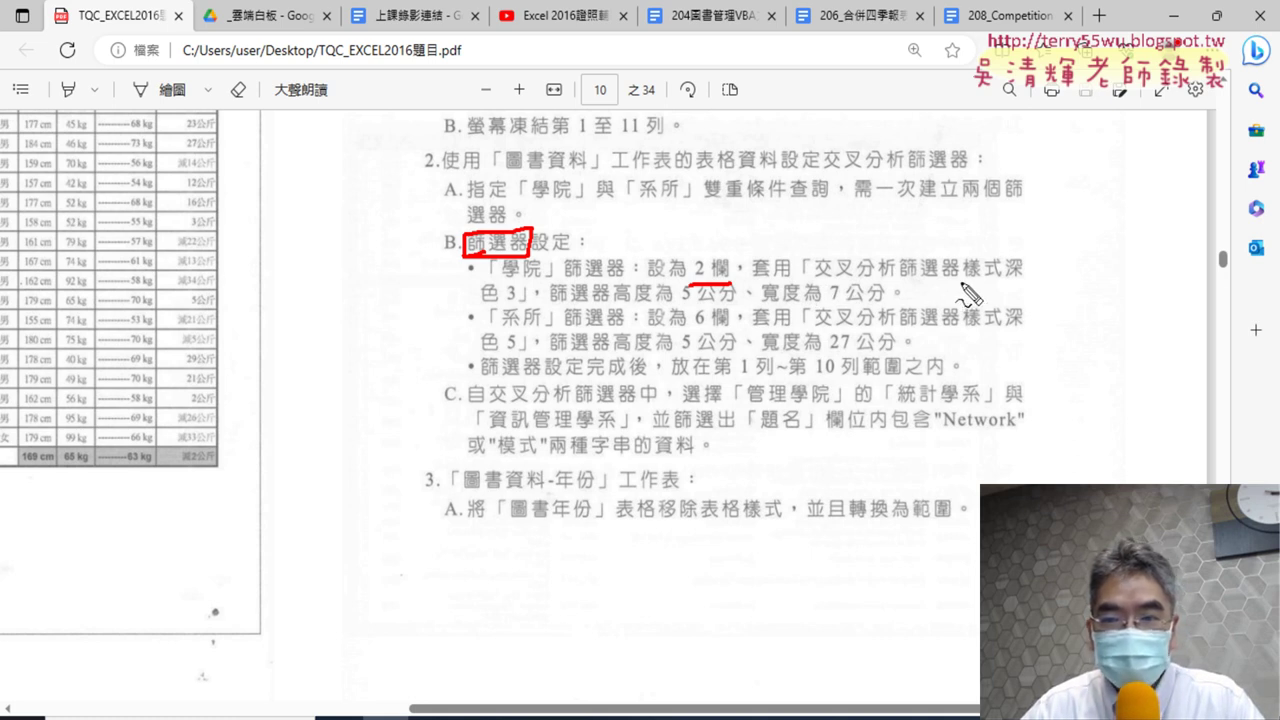
drag(970, 284, 1027, 282)
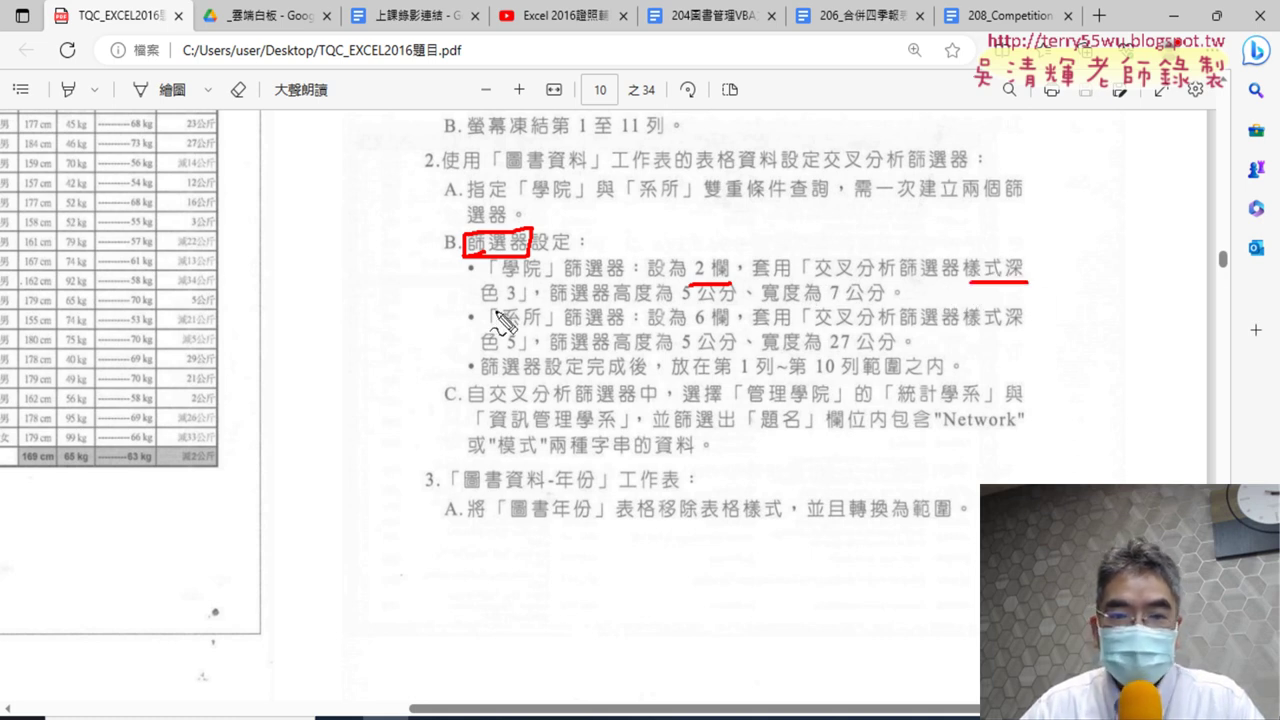
drag(484, 311, 521, 311)
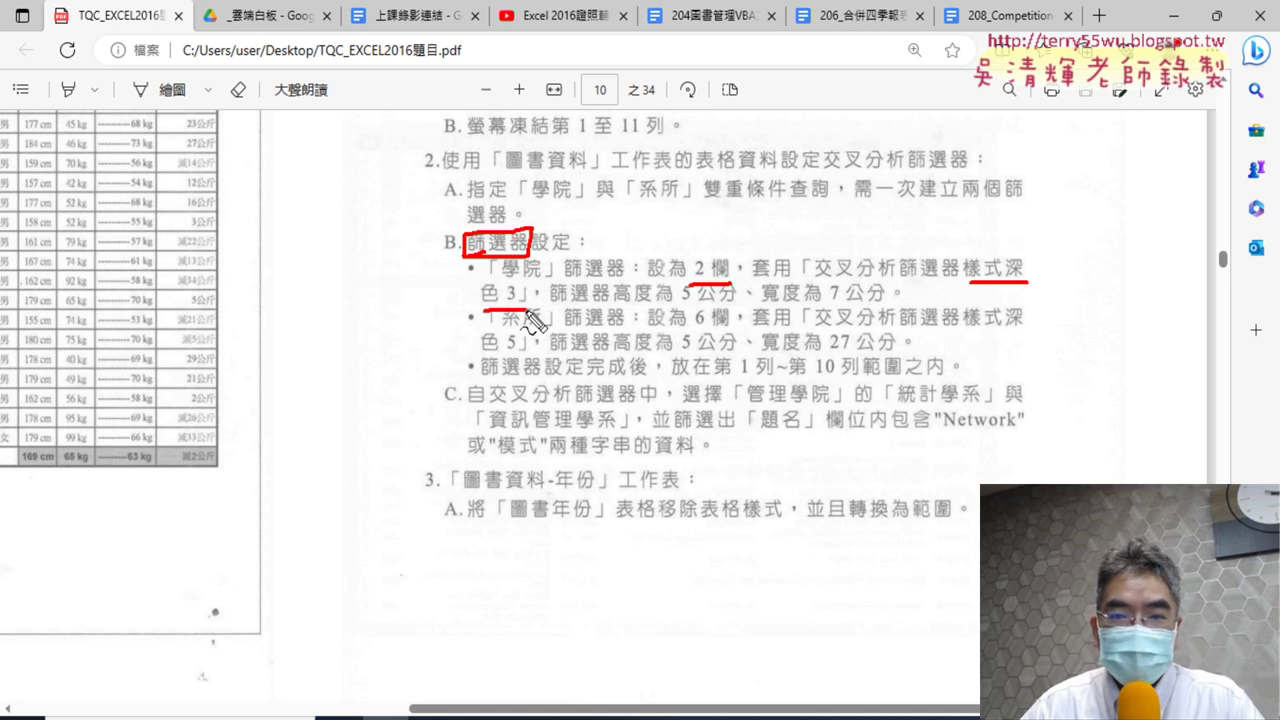
drag(686, 310, 736, 310)
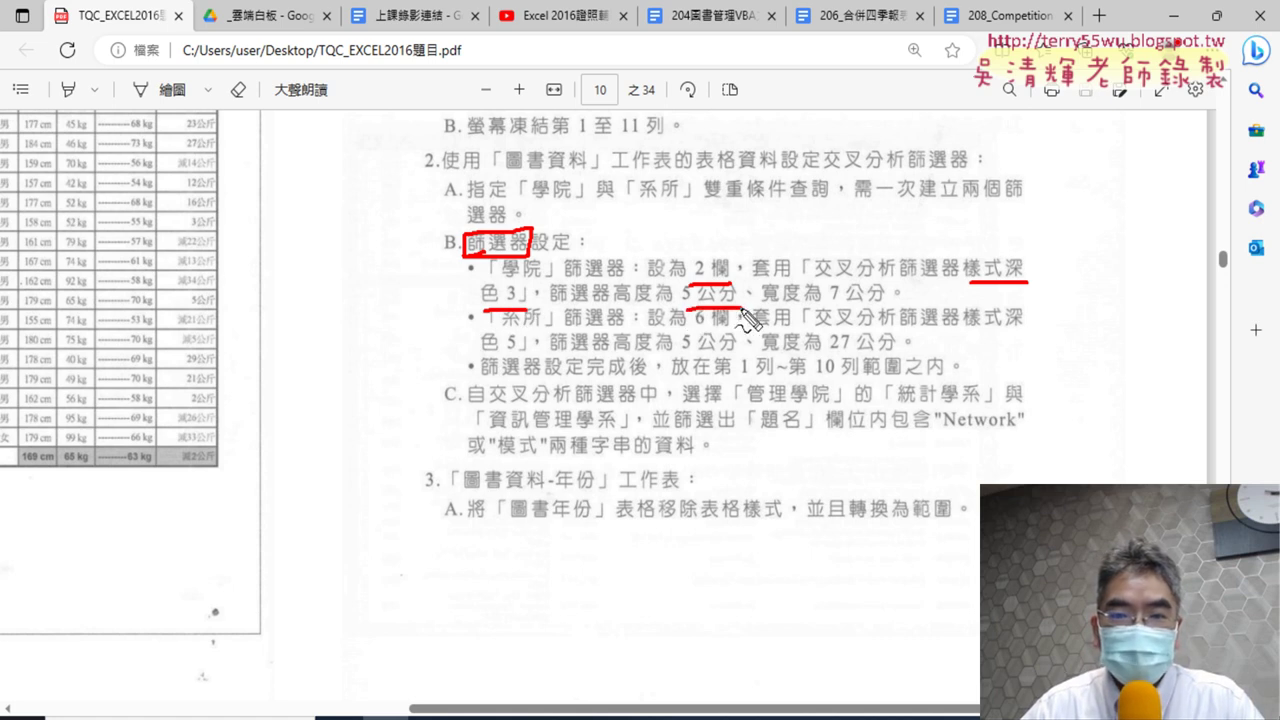
drag(816, 309, 884, 308)
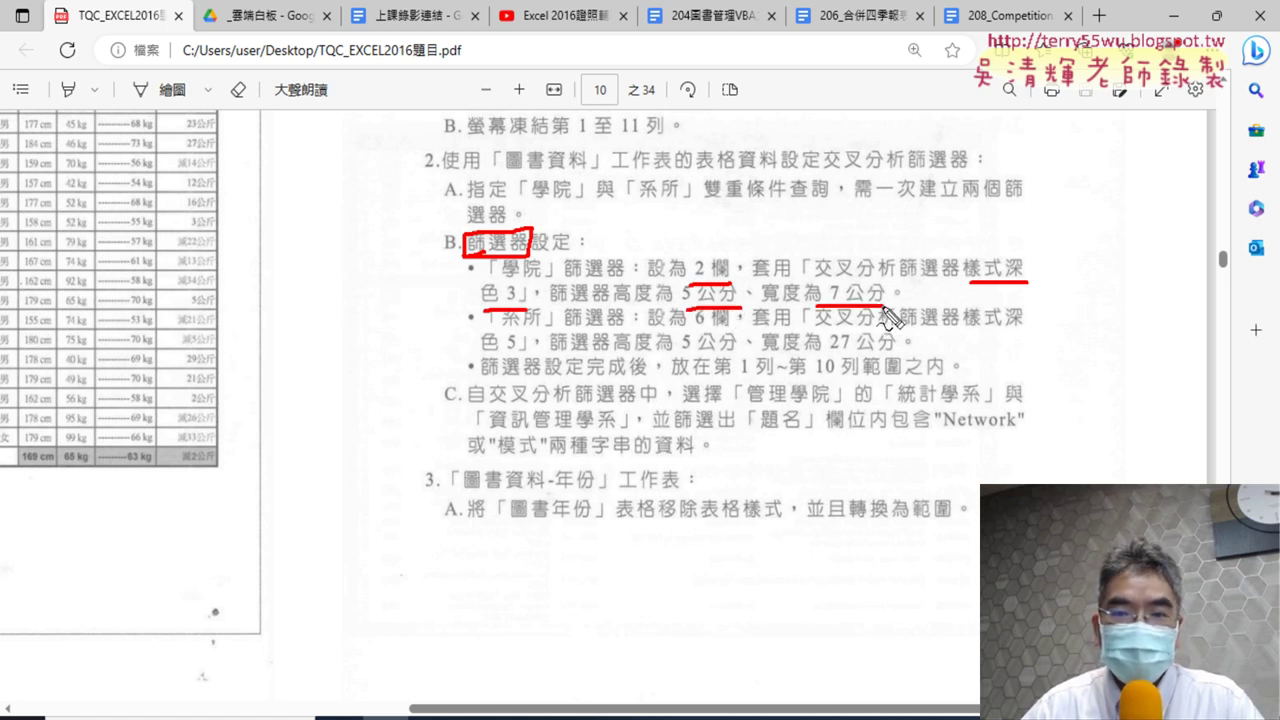
- Number the 2-column, style, 5 cm and 7 cm requirements, then clear the ink and return to Excel
drag(722, 222, 710, 258)
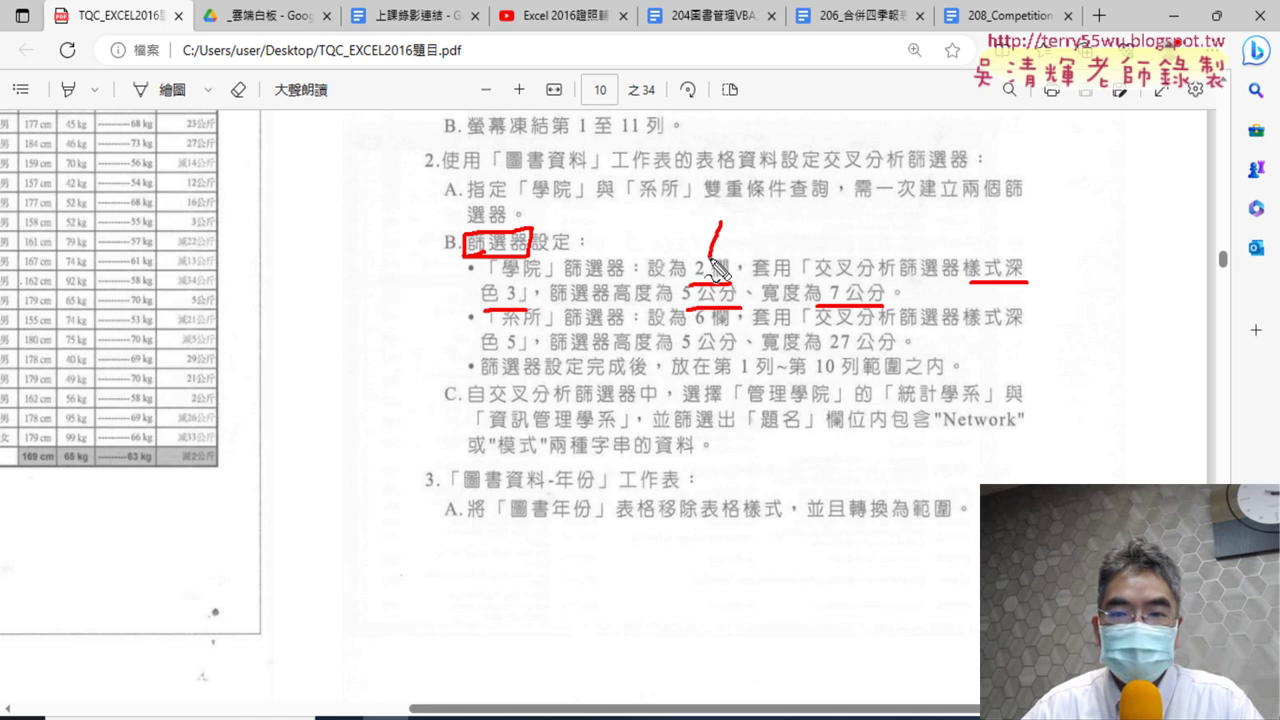
drag(987, 229, 1017, 241)
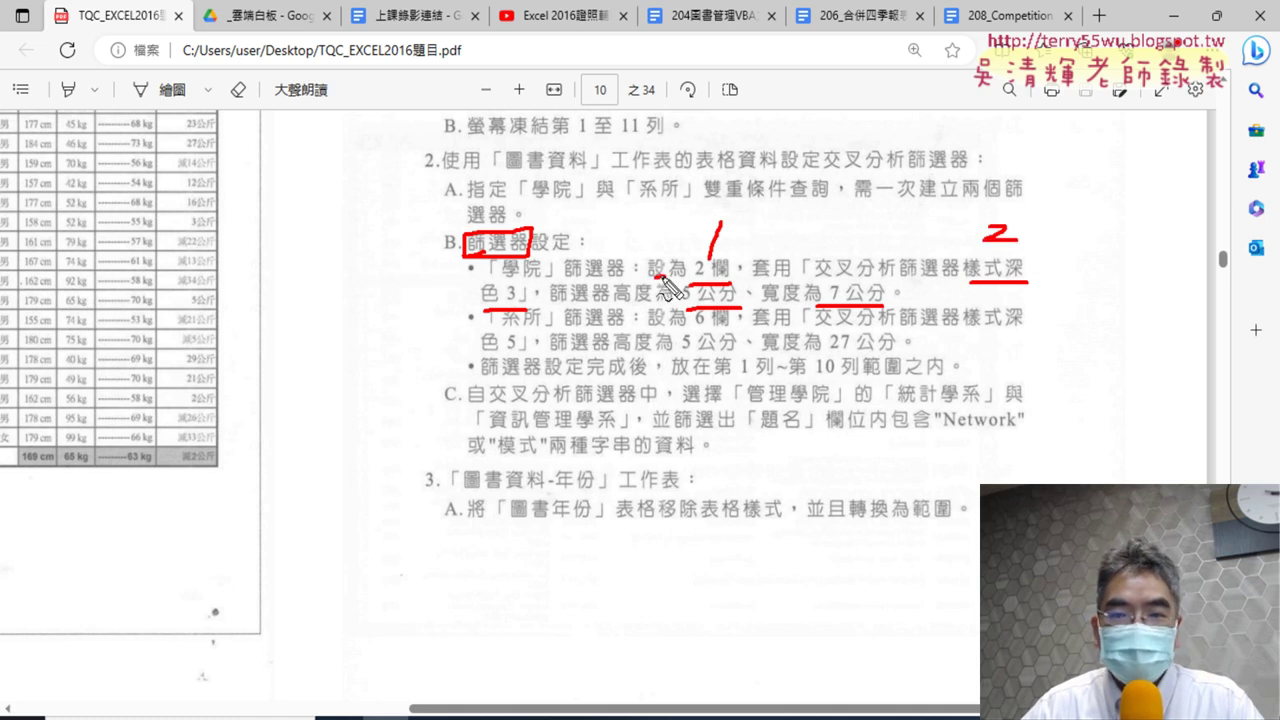
drag(660, 276, 650, 310)
drag(801, 271, 778, 288)
drag(802, 290, 798, 338)
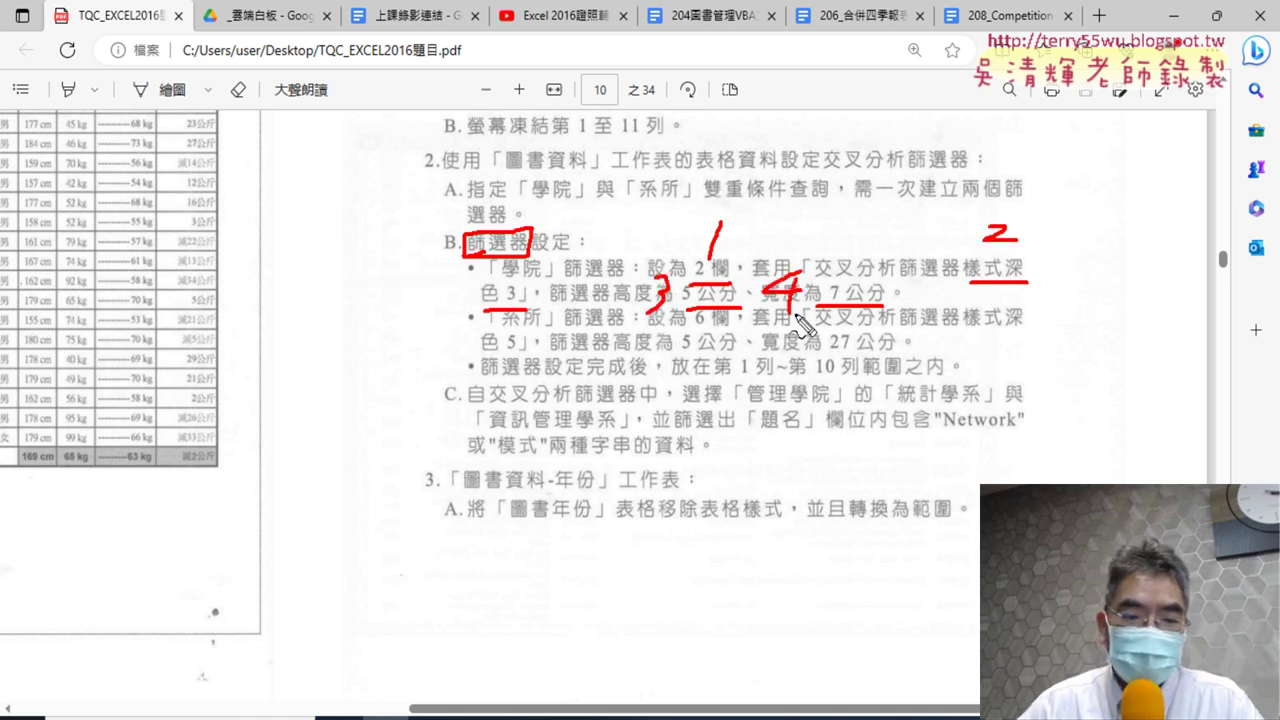
key(Escape)
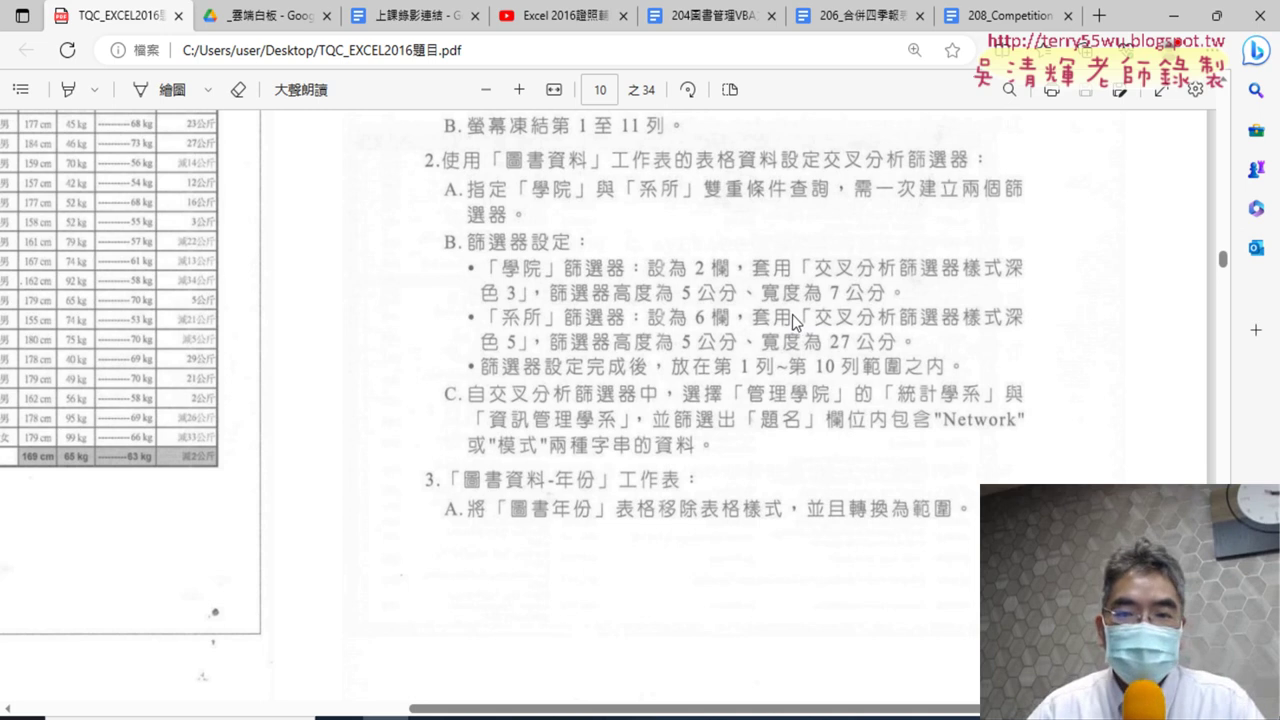
click(1173, 15)
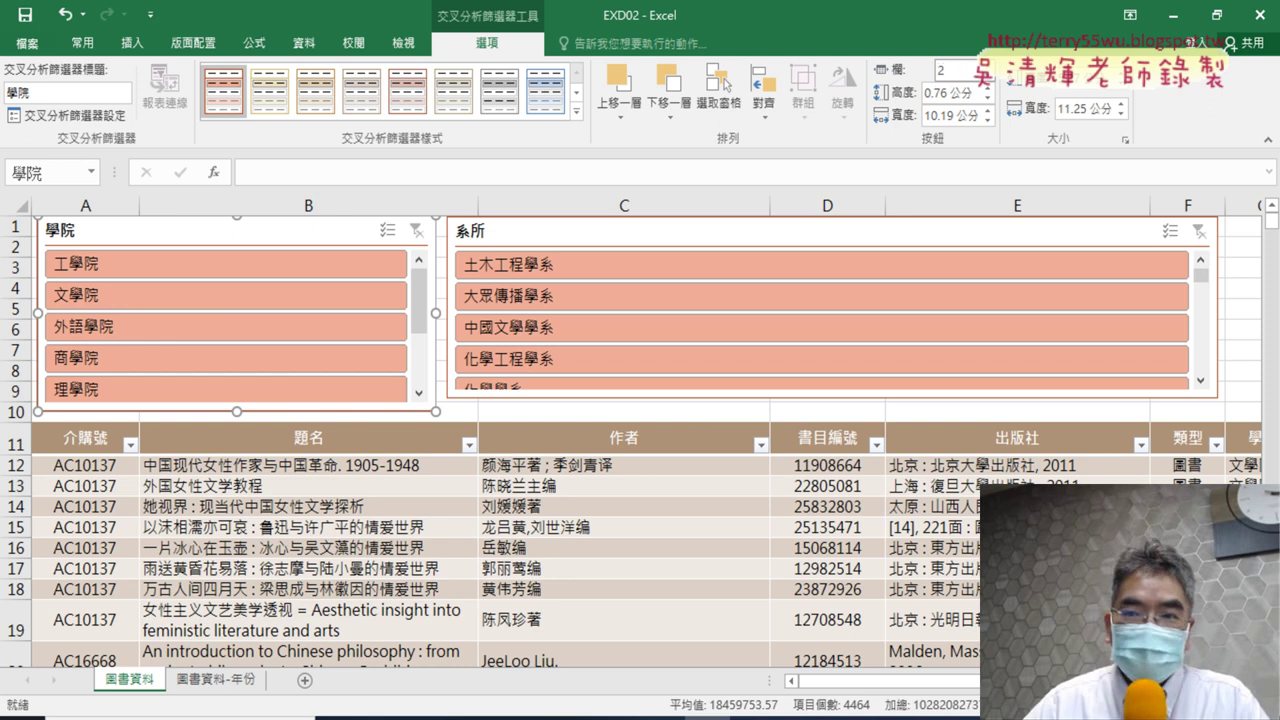
- Set the 學院 slicer to 2 columns and recheck the slicer instructions in the PDF
key(Return)
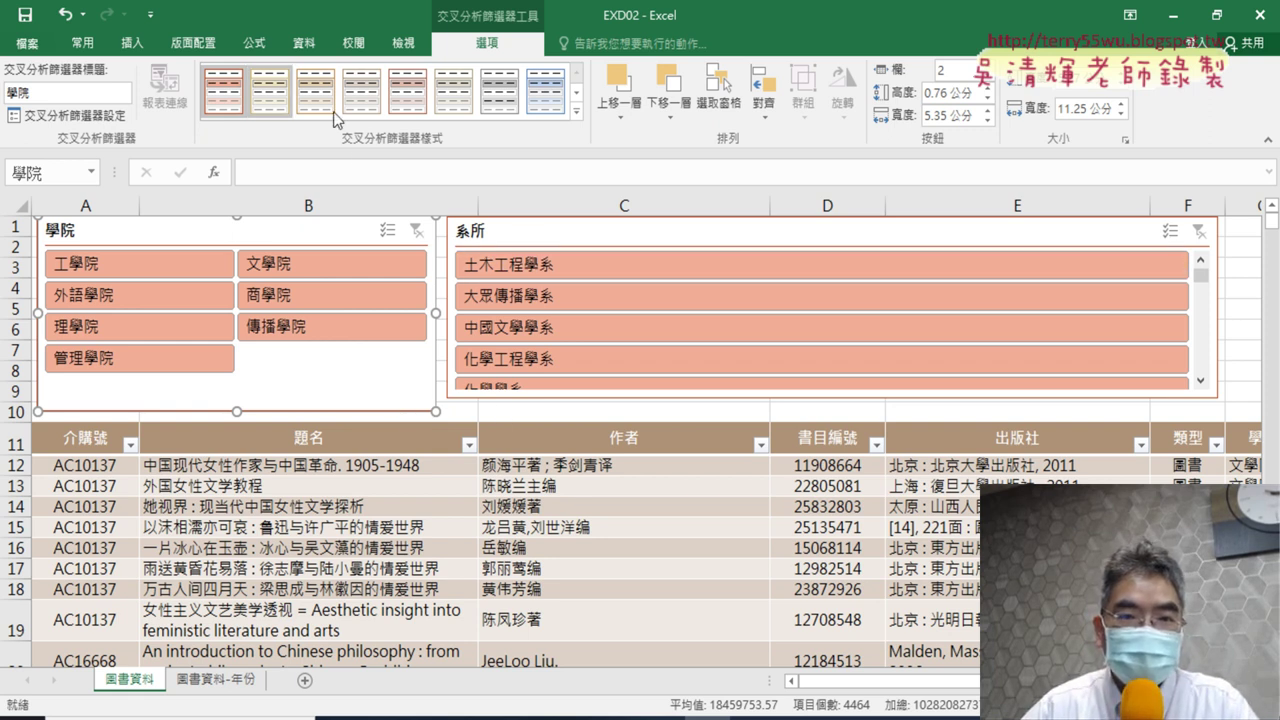
click(577, 114)
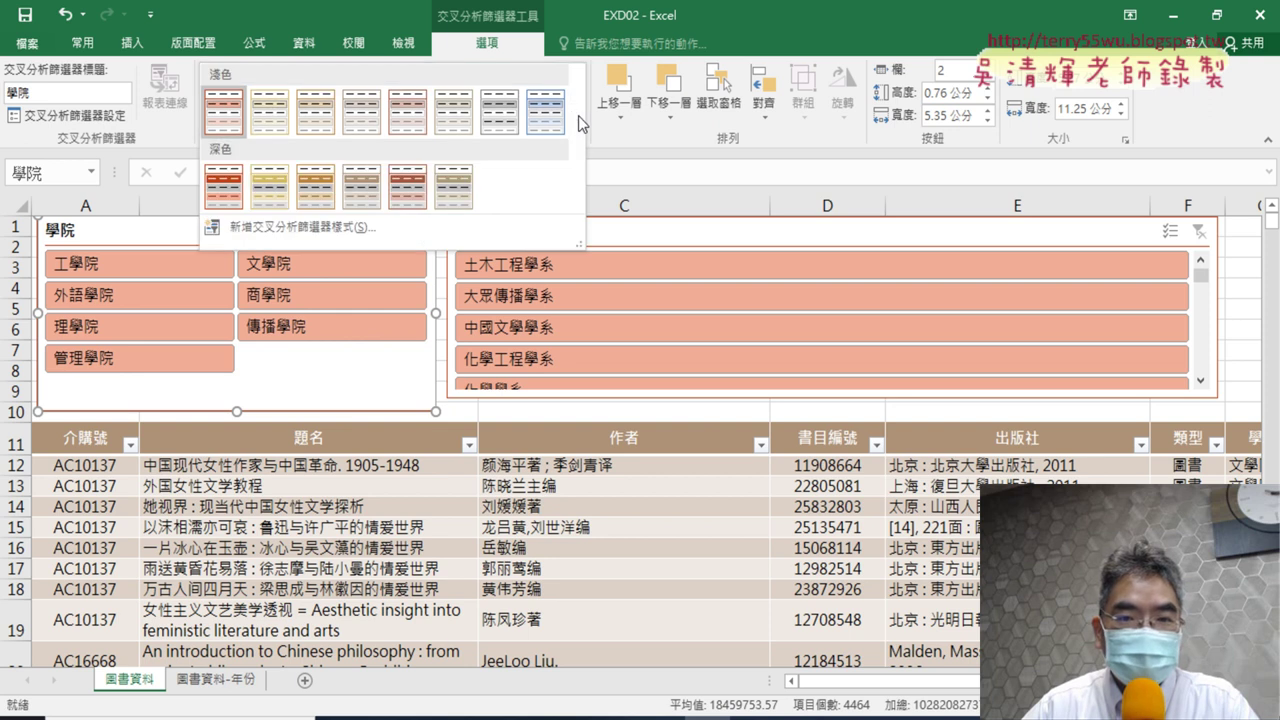
click(385, 718)
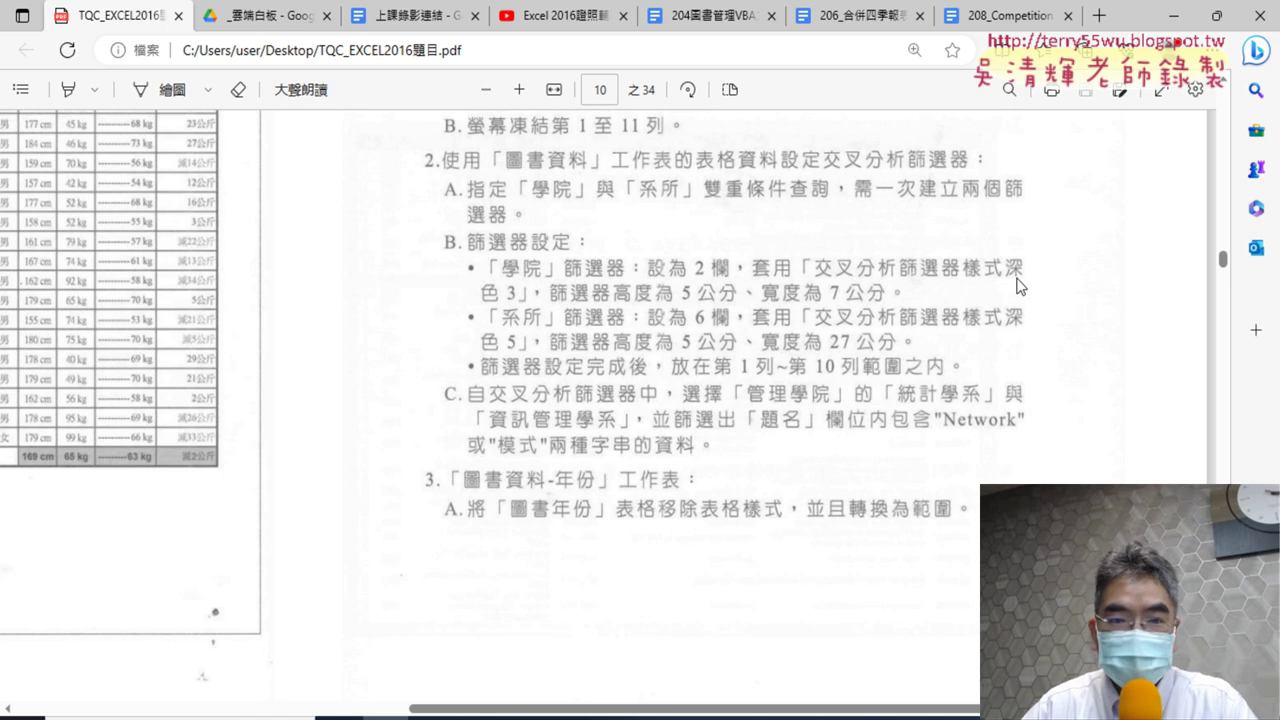
click(385, 718)
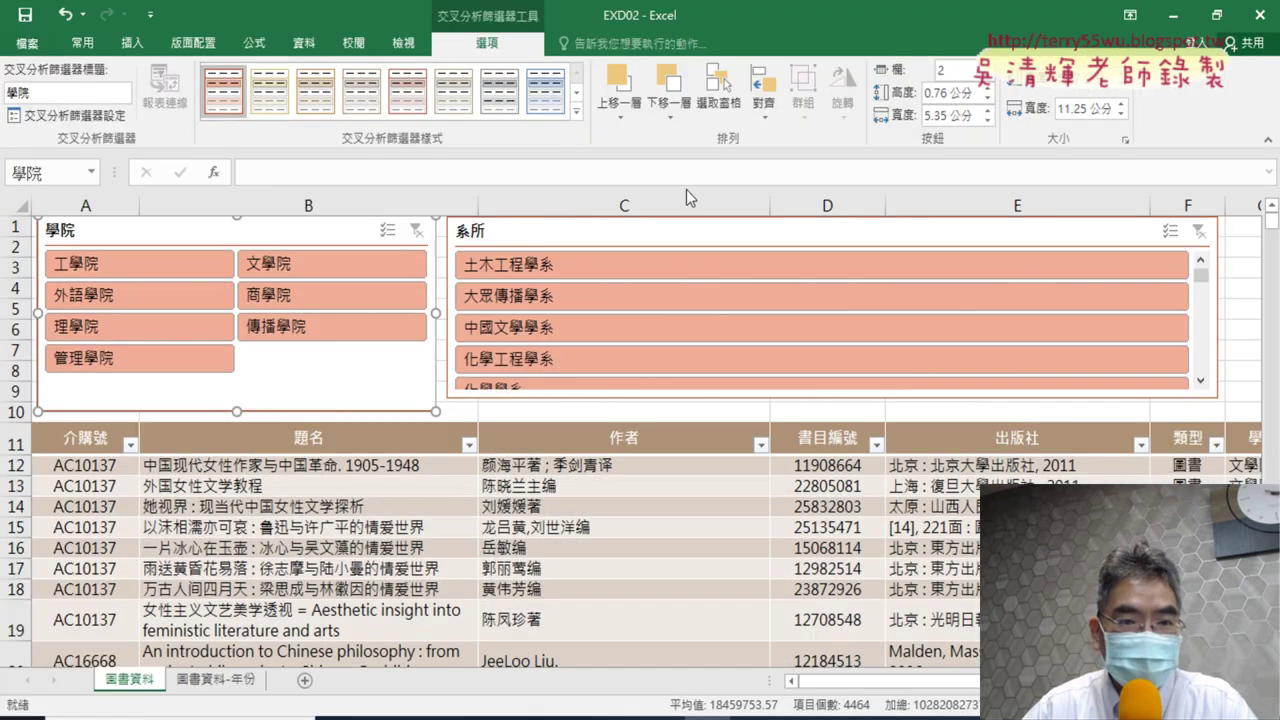
- Apply dark slicer style 3 to the 學院 slicer
click(578, 117)
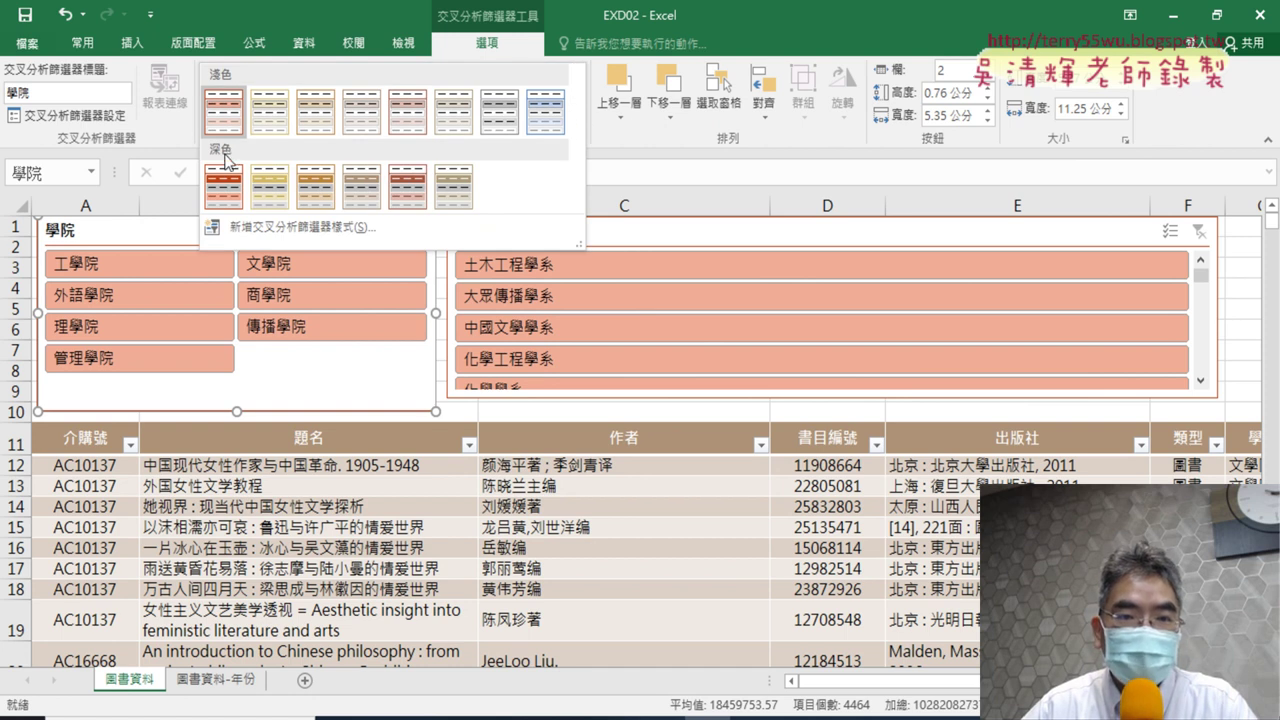
click(314, 204)
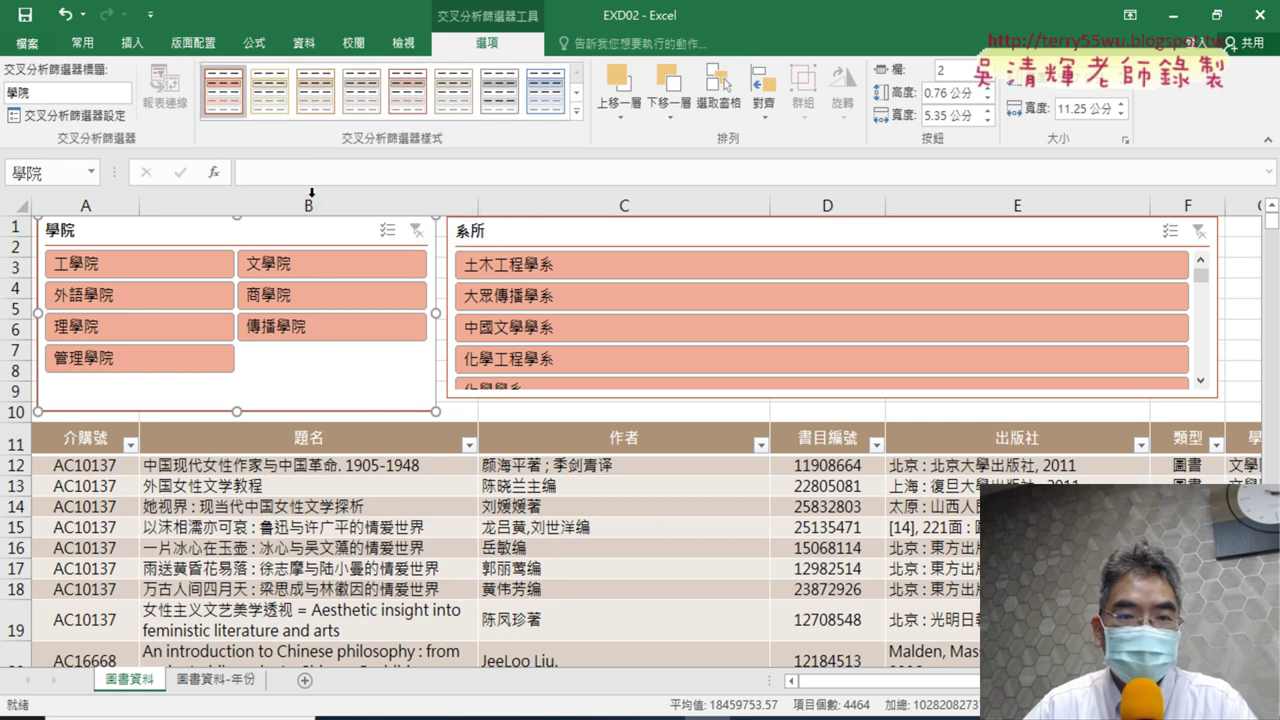
click(577, 112)
click(321, 119)
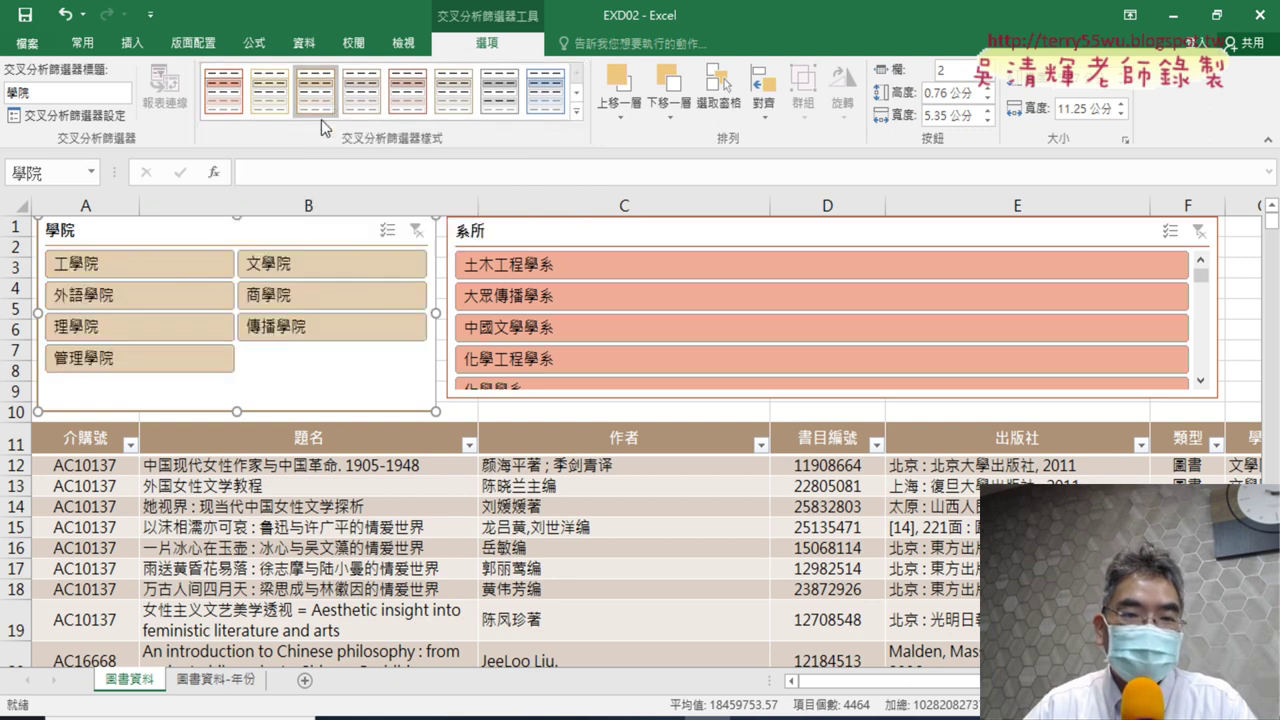
click(581, 113)
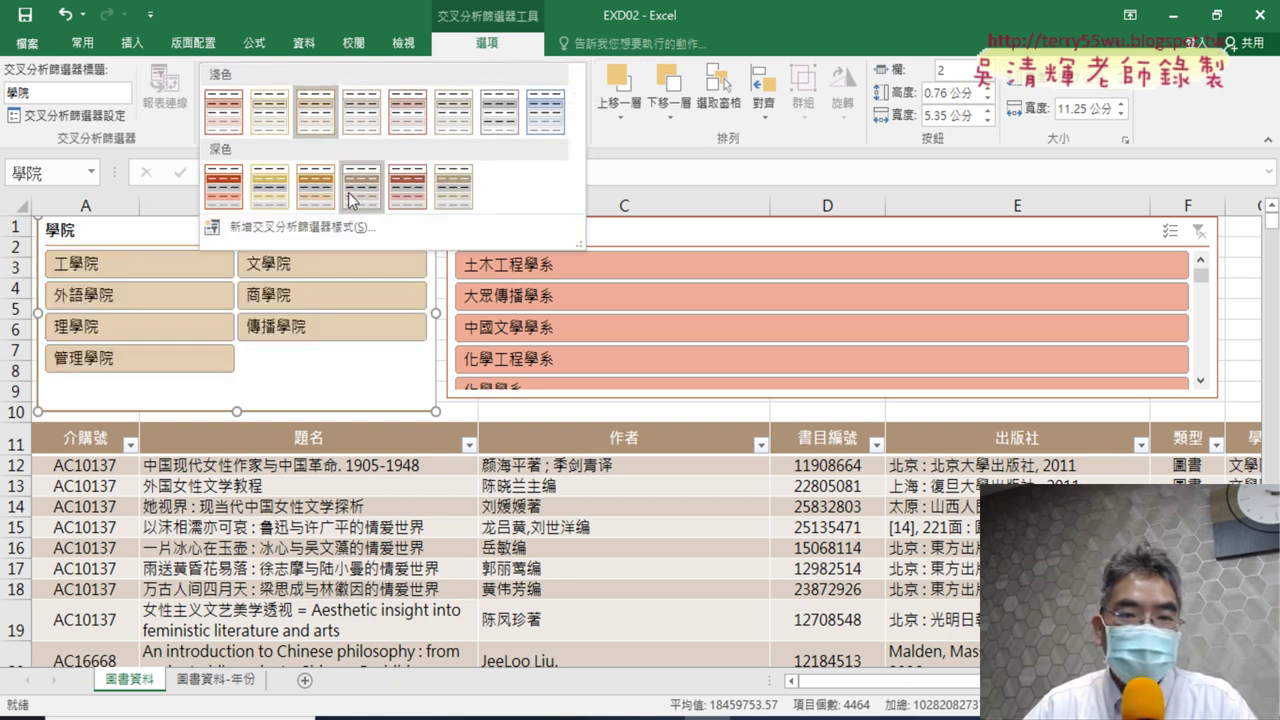
click(305, 190)
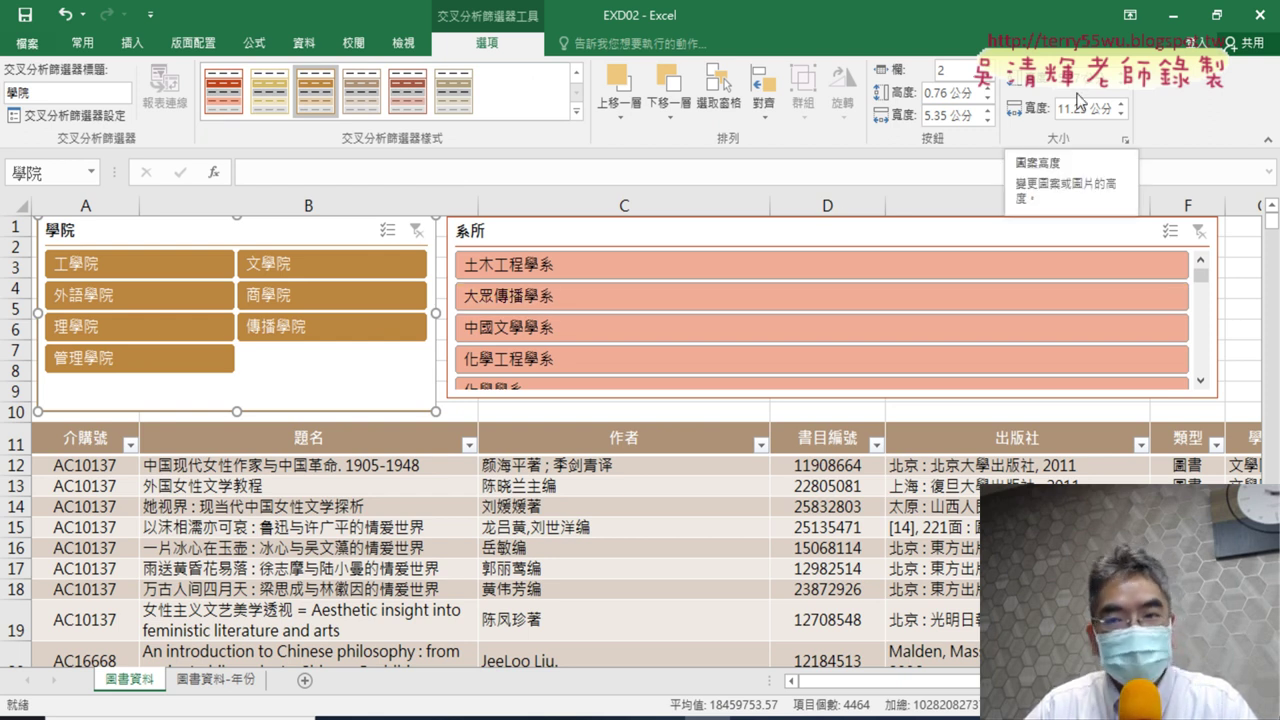
click(385, 718)
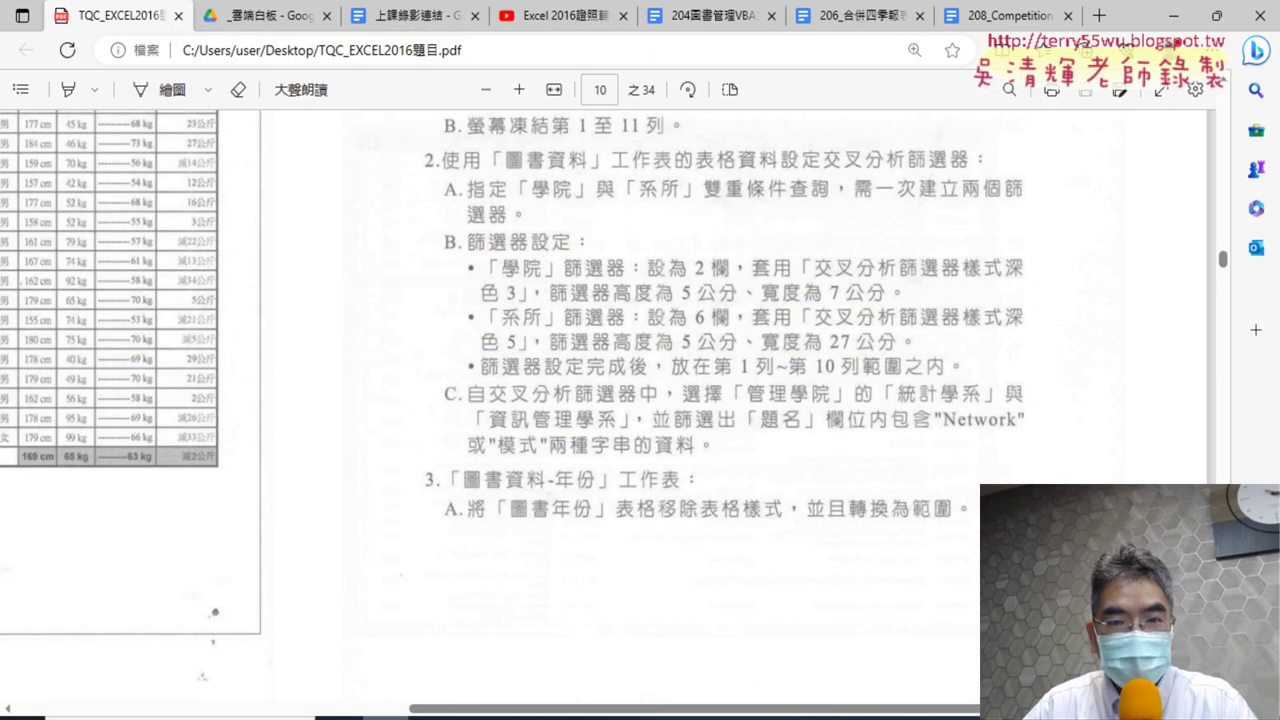
click(385, 718)
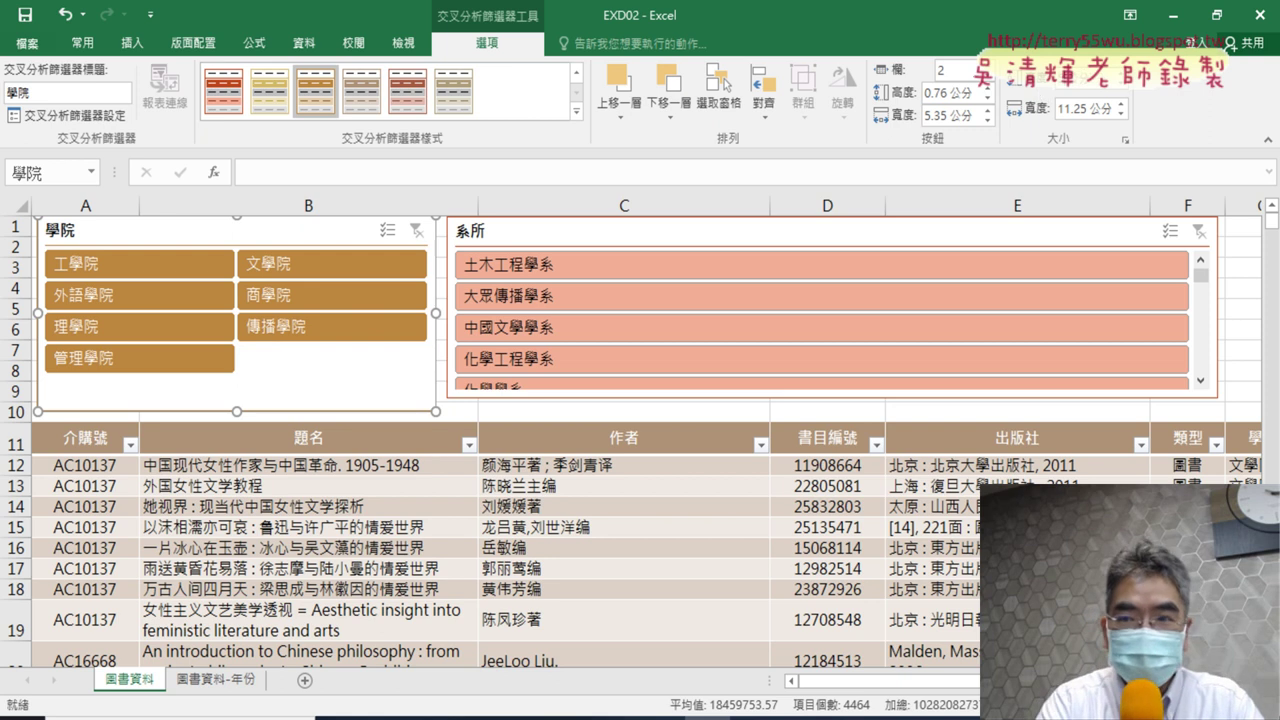
- Shorten the 學院 slicer and set its width to 7 cm
click(1040, 92)
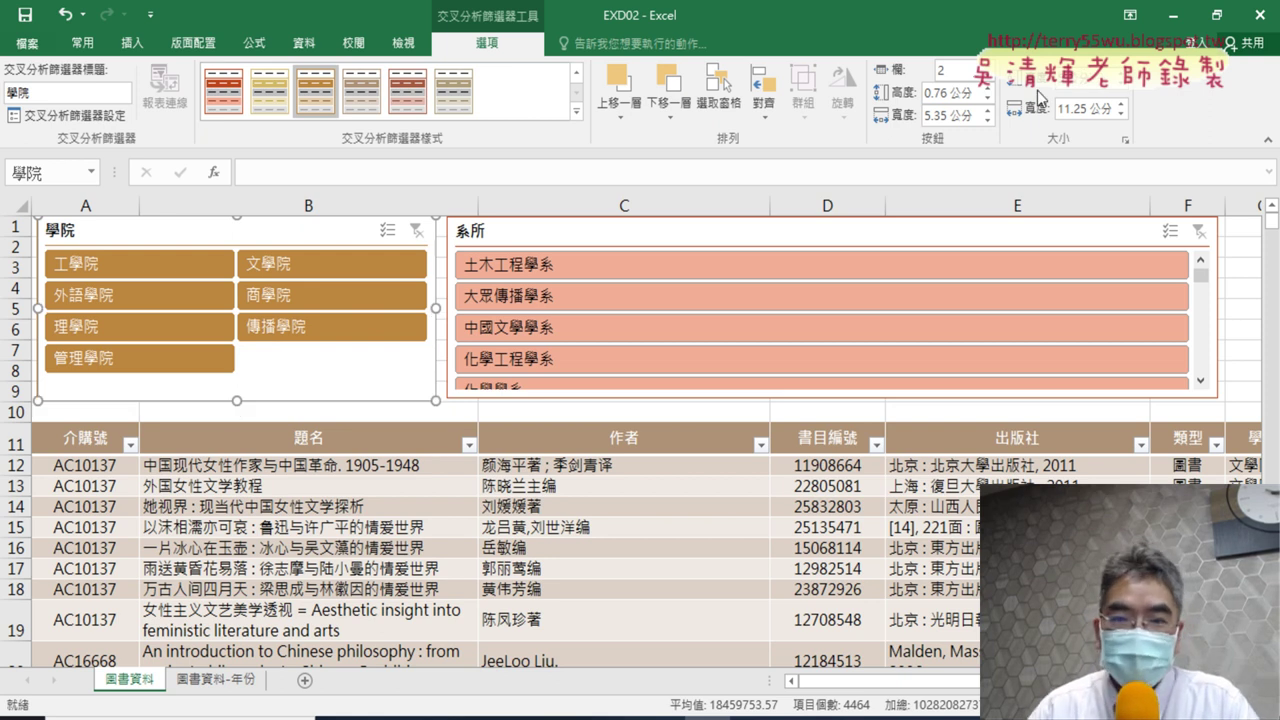
click(1091, 108)
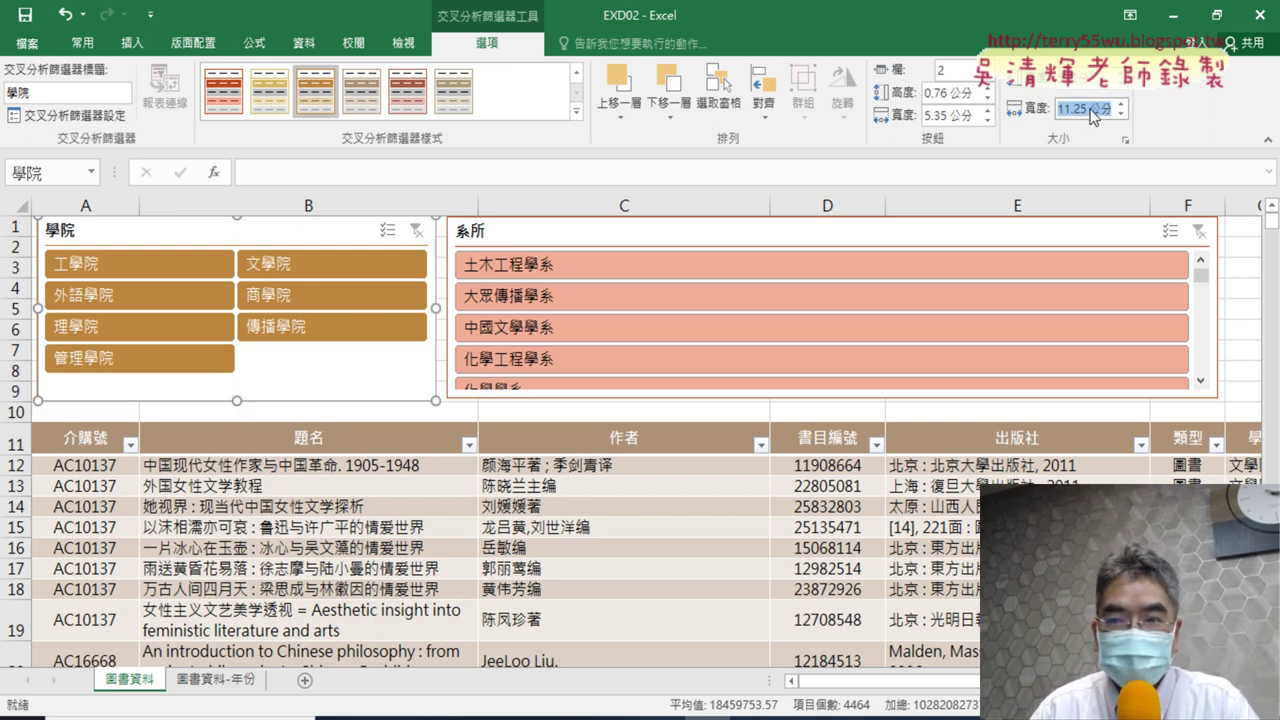
drag(1091, 108, 1063, 108)
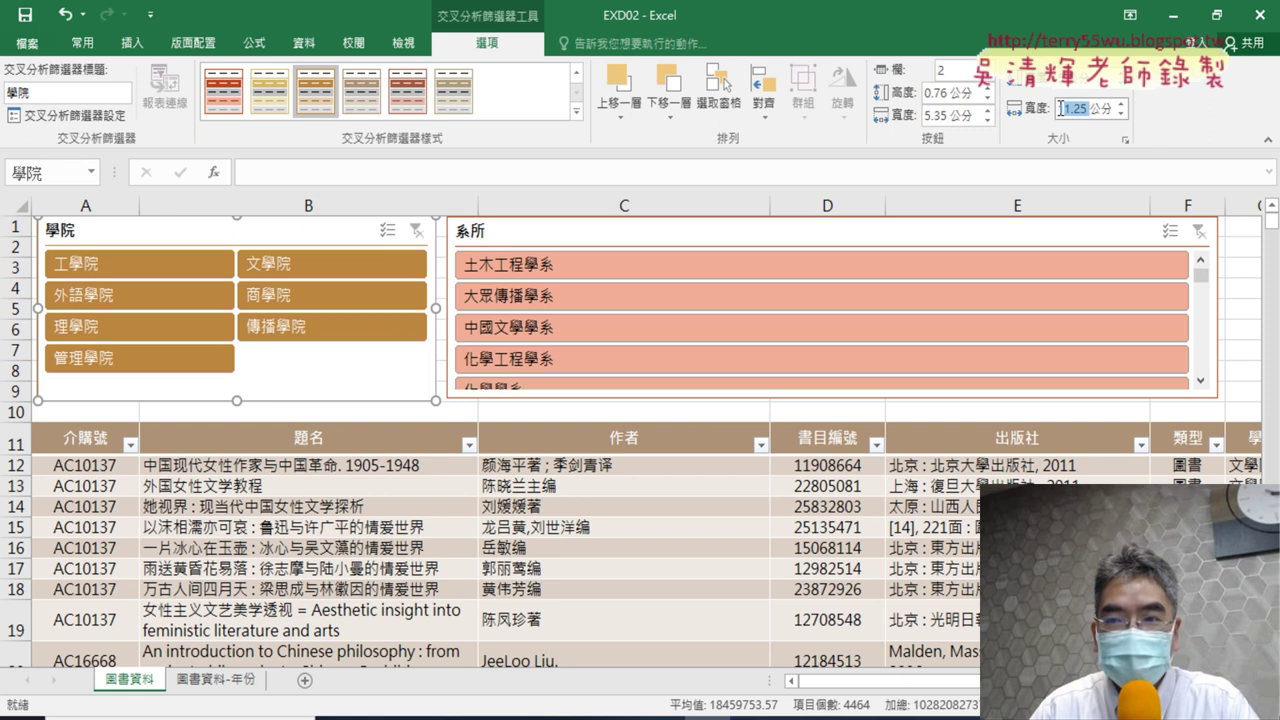
text(7)
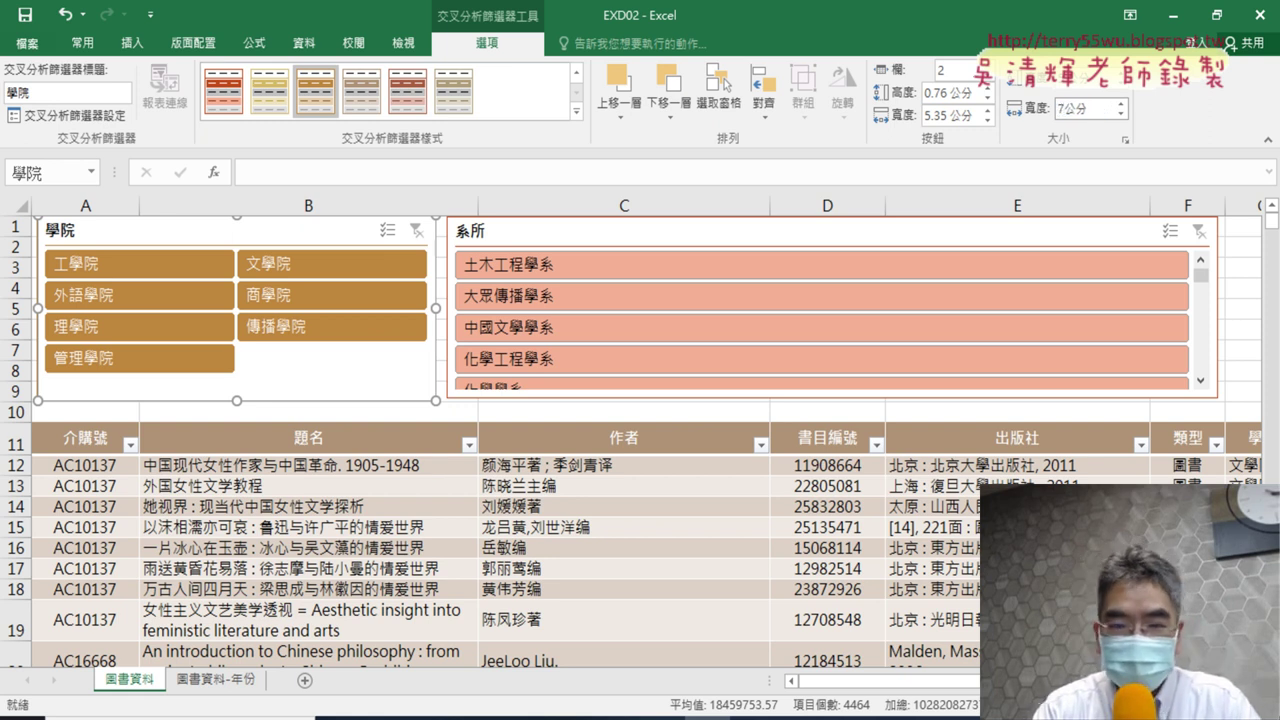
key(Return)
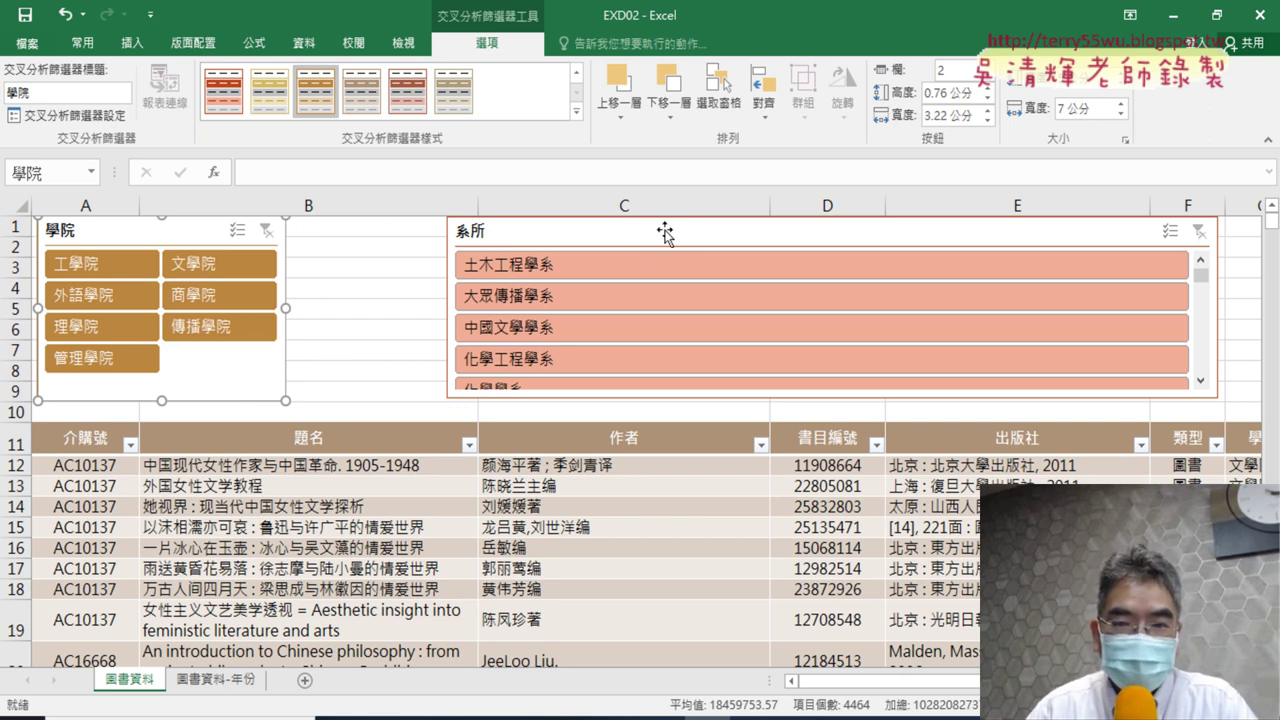
- Move the 系所 slicer up next to the 學院 slicer and select it
drag(665, 233, 491, 239)
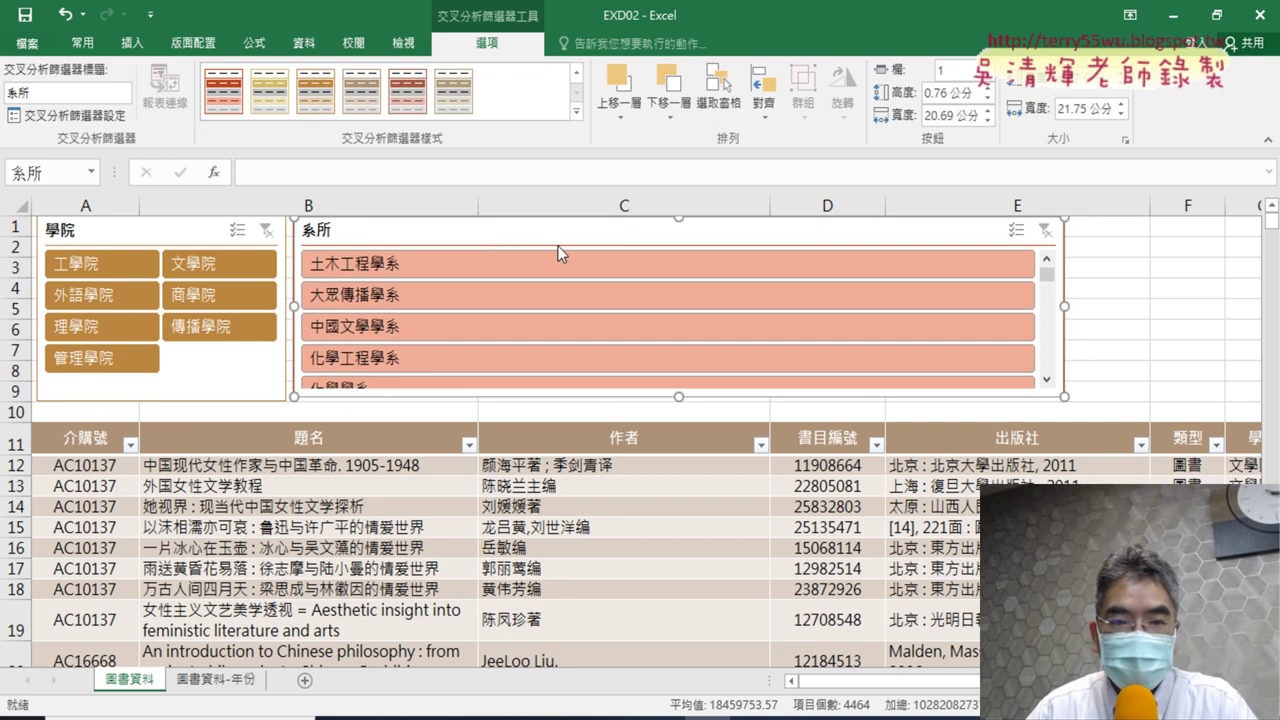
click(147, 242)
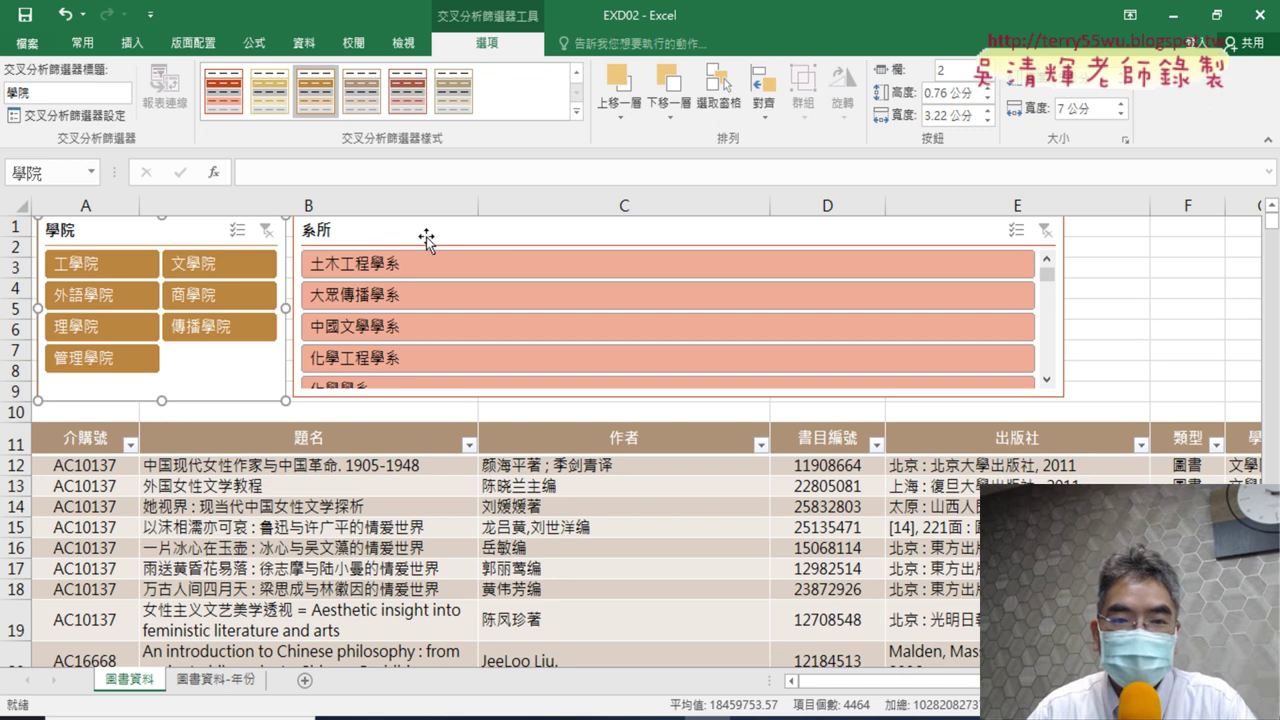
click(468, 236)
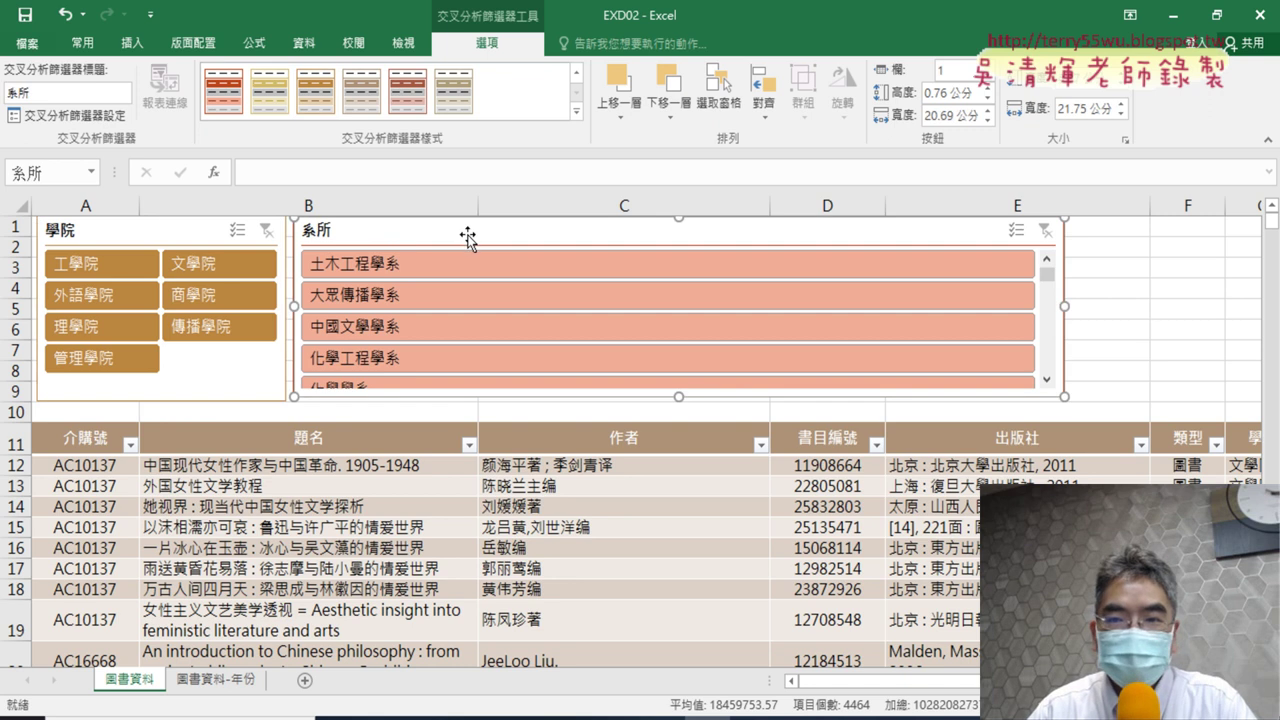
- Mark the 系所 spec in the PDF (6 columns, dark style 5, 5 cm, 27 cm), then clear the ink
key(alt+Tab)
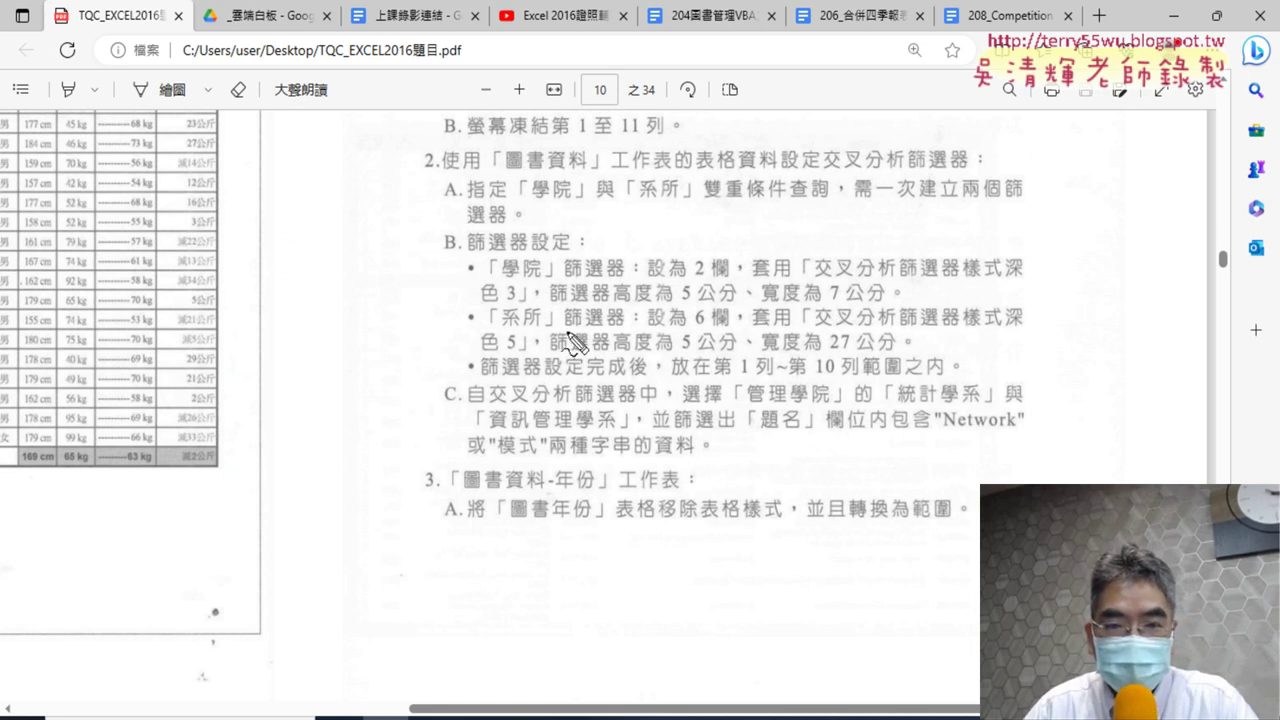
drag(490, 326, 550, 327)
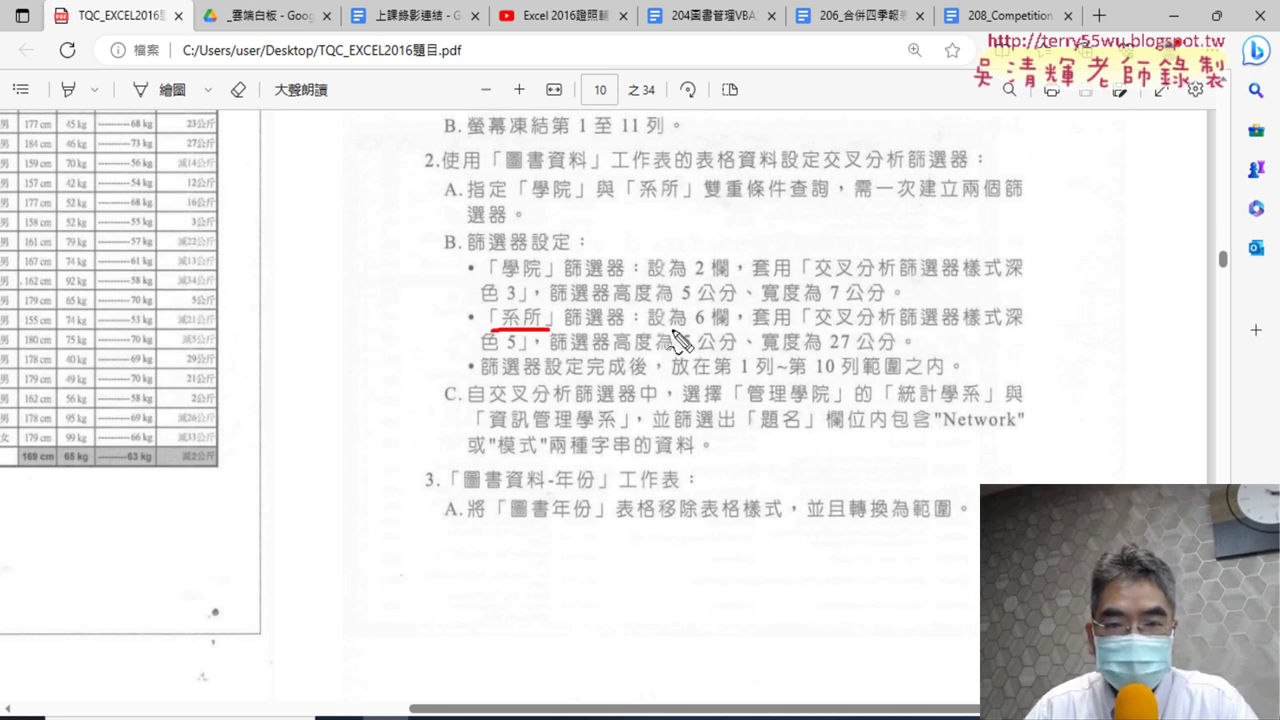
drag(680, 330, 750, 328)
drag(672, 294, 690, 330)
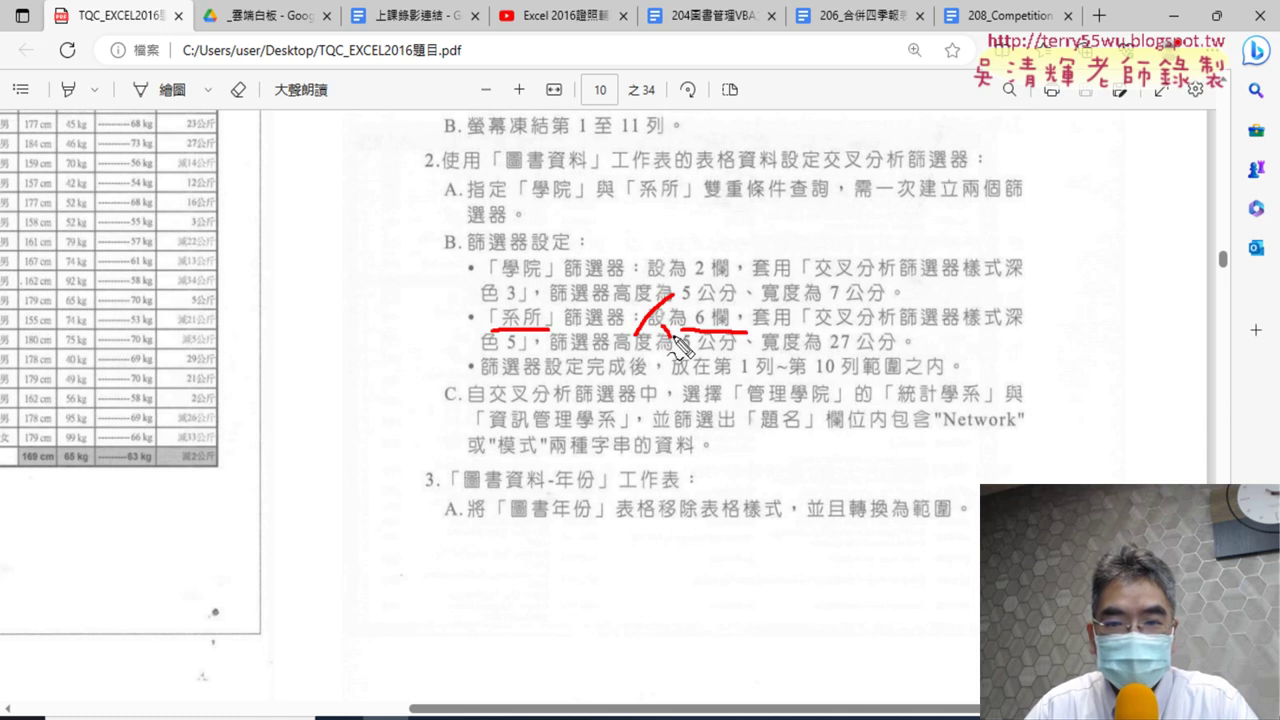
drag(997, 327, 1035, 324)
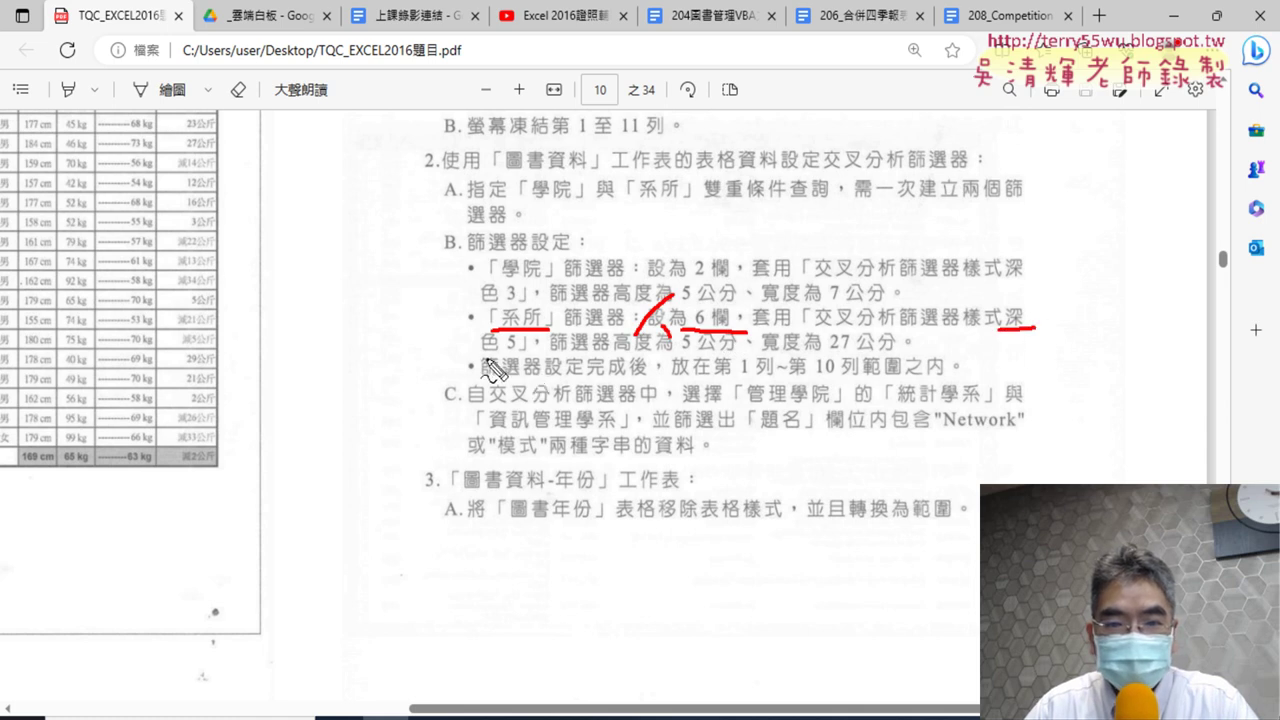
drag(483, 356, 528, 352)
drag(425, 332, 470, 352)
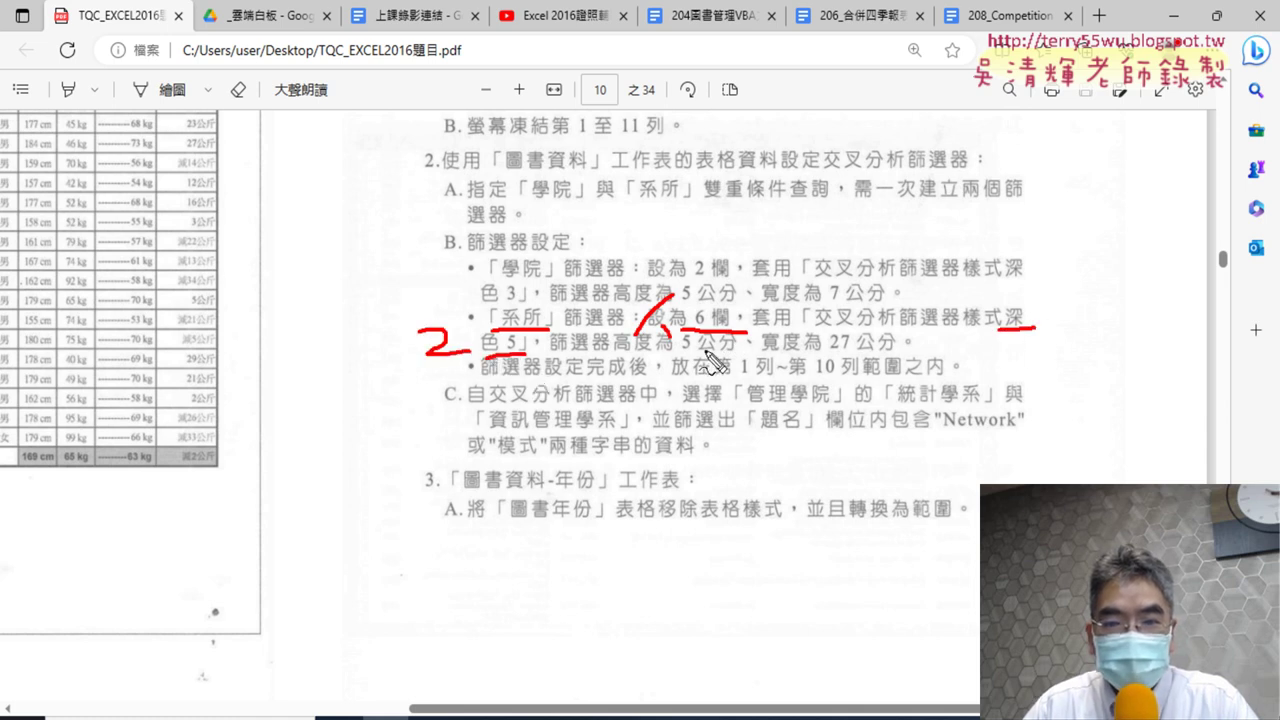
drag(683, 355, 740, 357)
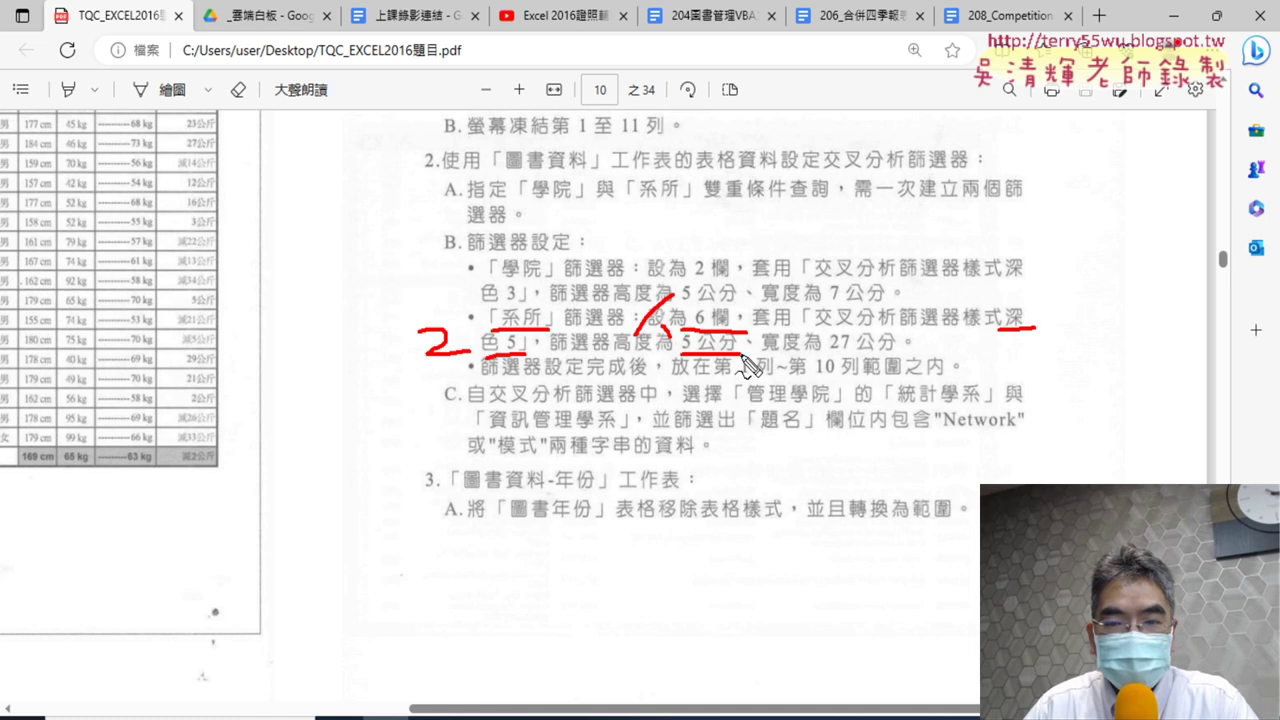
mouse_move(826, 355)
mouse_down()
mouse_move(856, 352)
mouse_move(862, 333)
mouse_move(835, 350)
mouse_up()
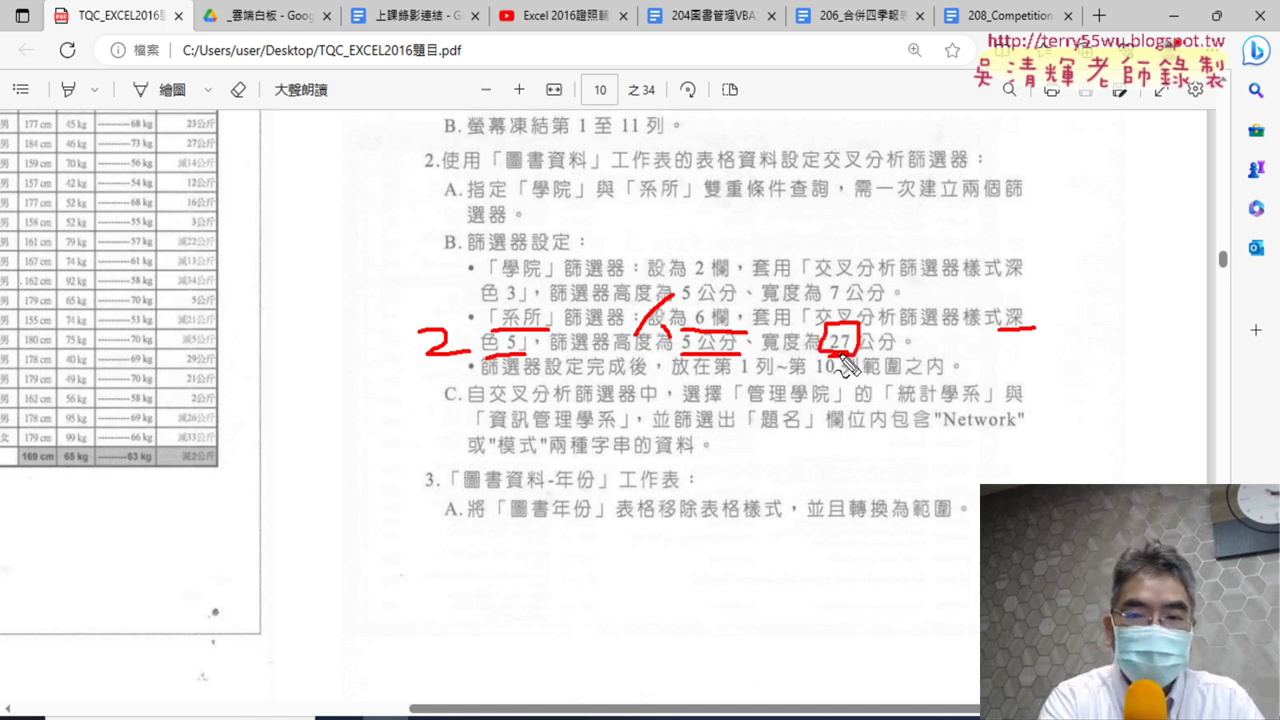
key(Escape)
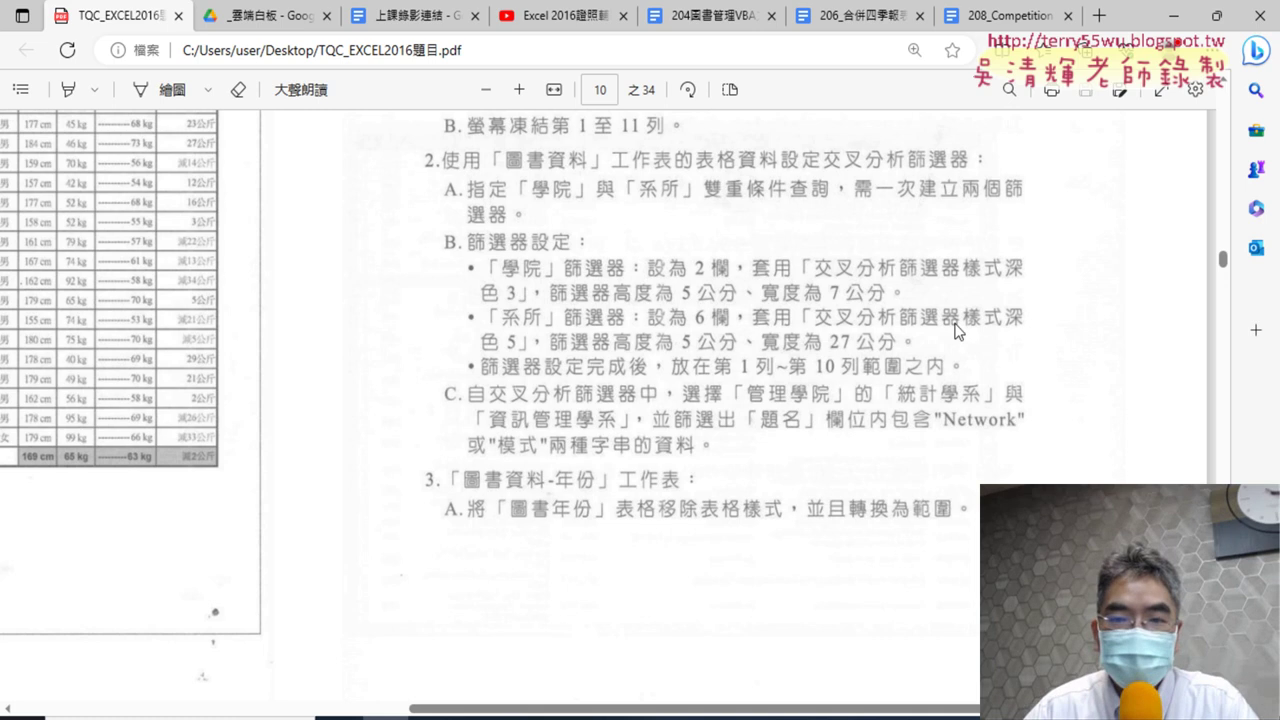
click(1173, 15)
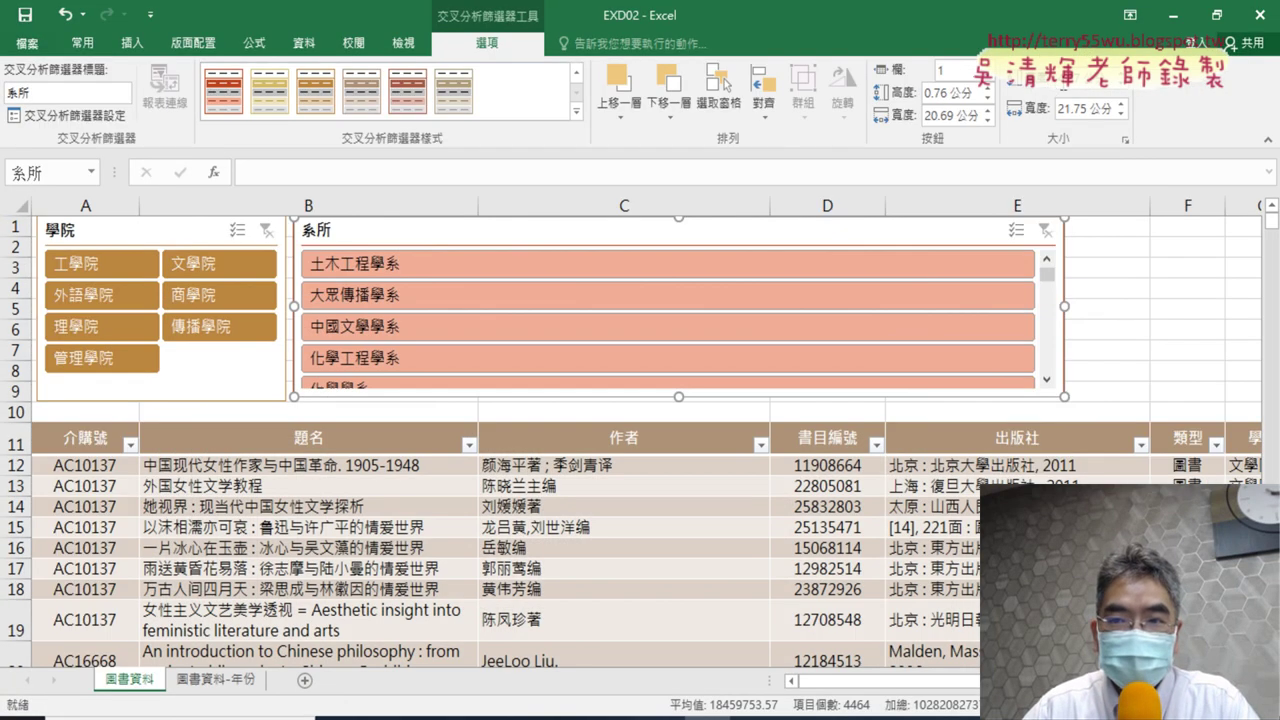
- Set the 系所 slicer to 6 columns and 27 cm wide
text(6)
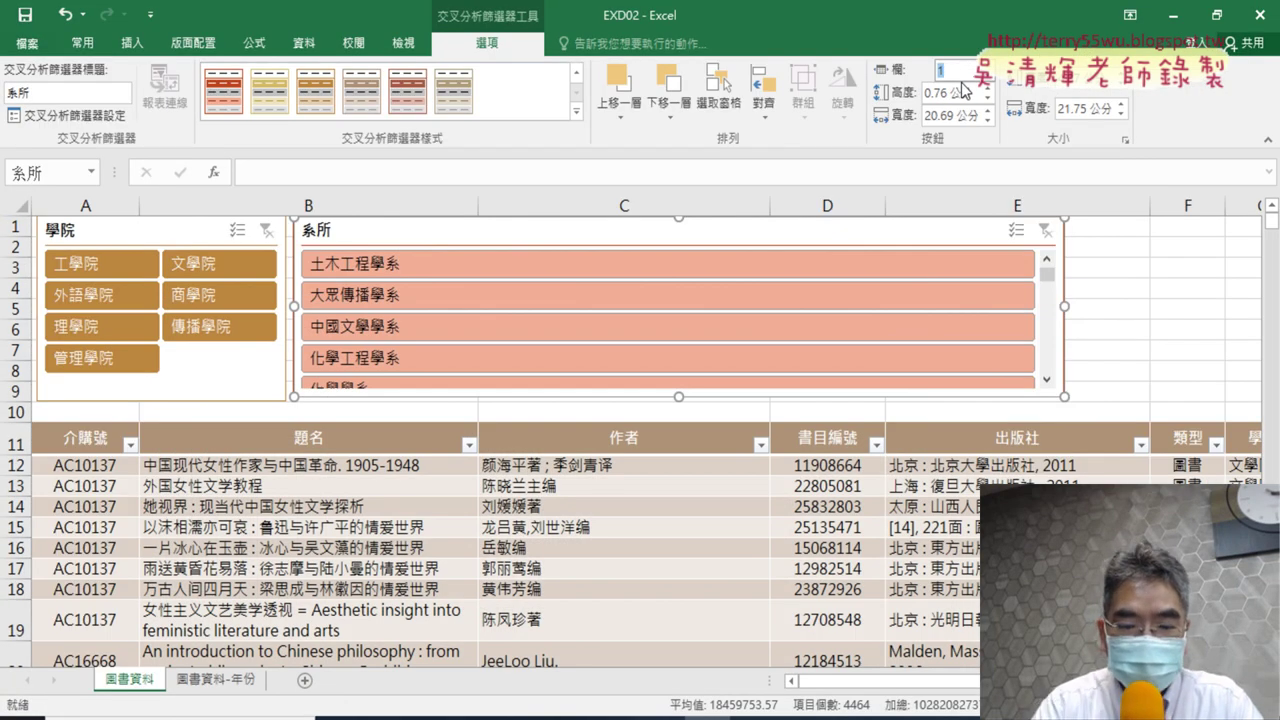
key(Return)
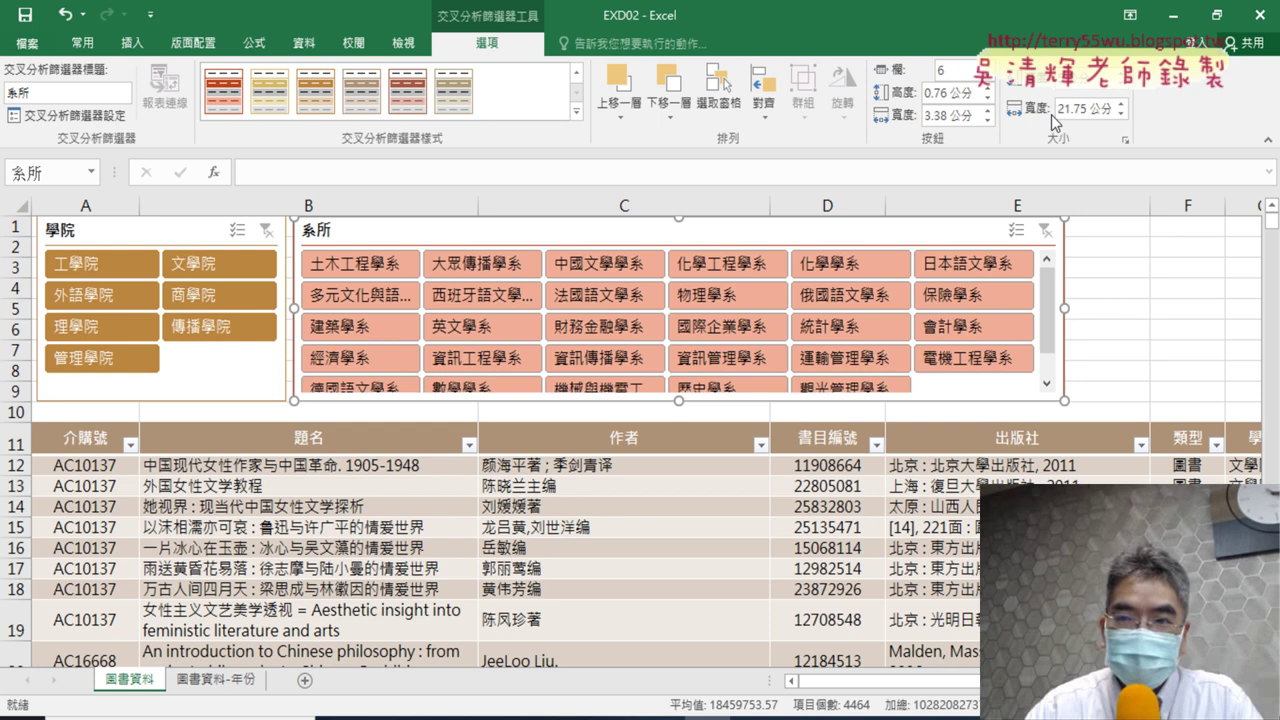
click(1087, 110)
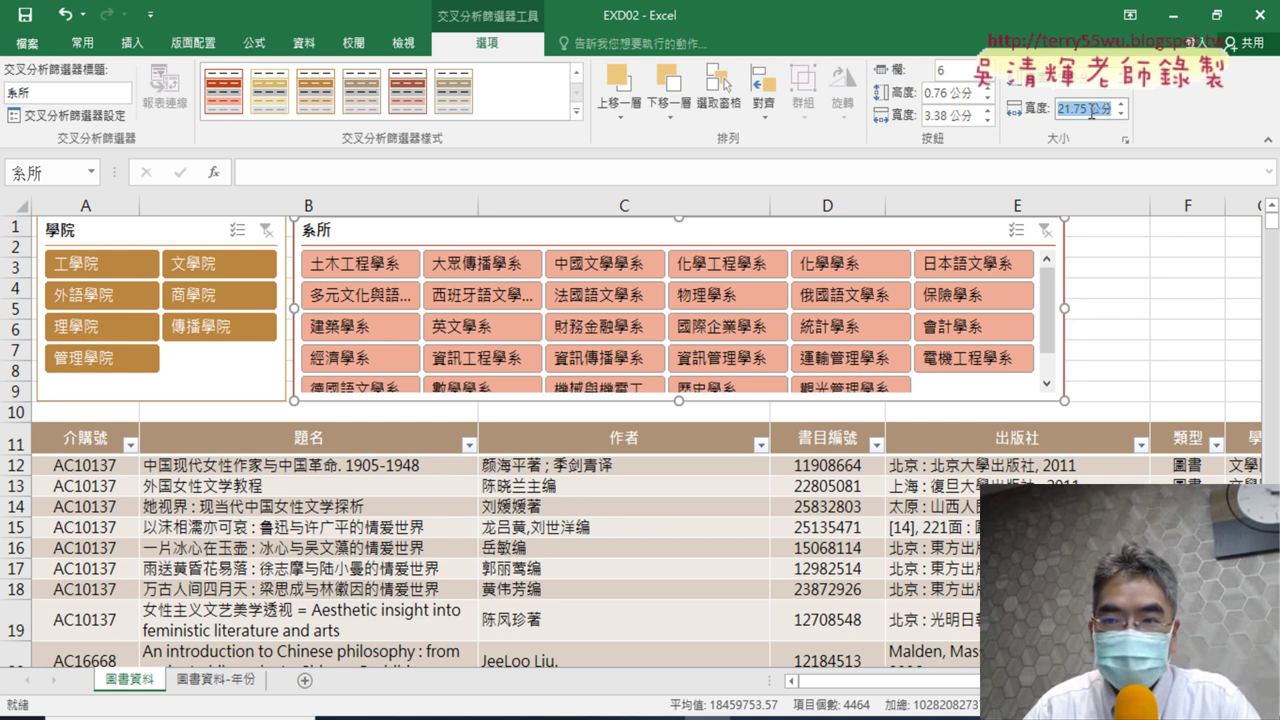
click(1091, 110)
drag(1090, 110, 1051, 119)
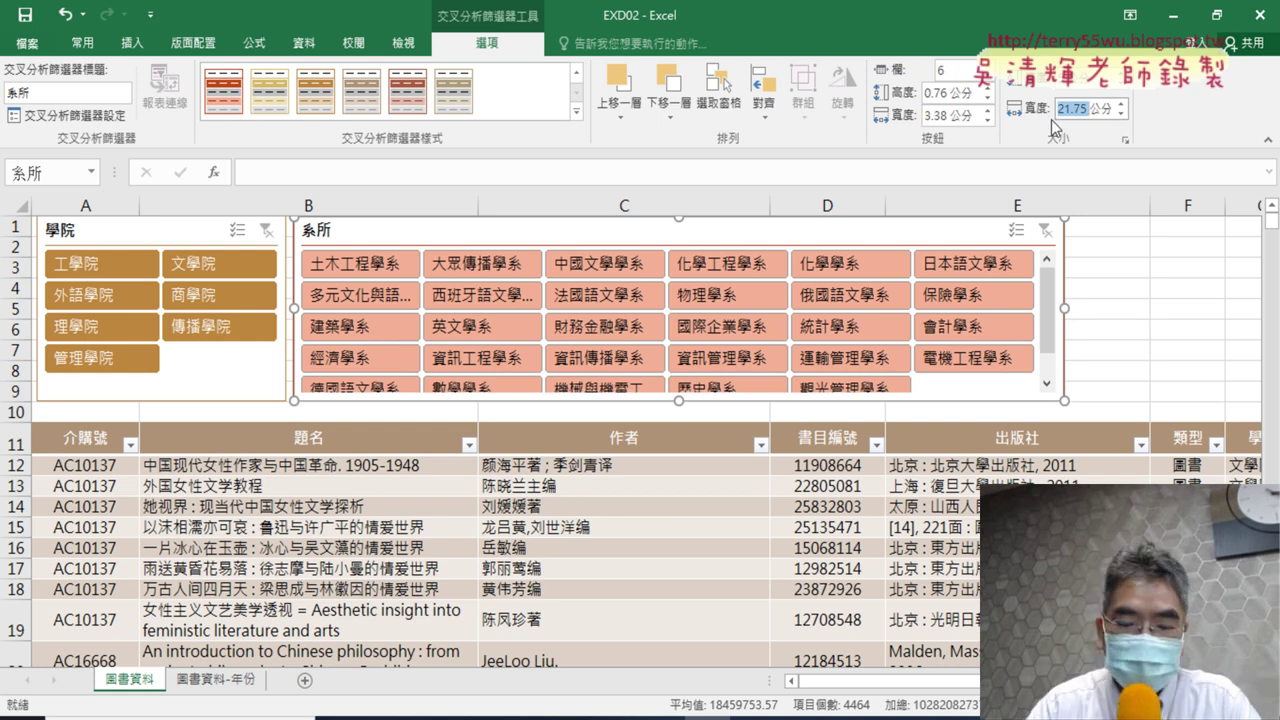
text(27)
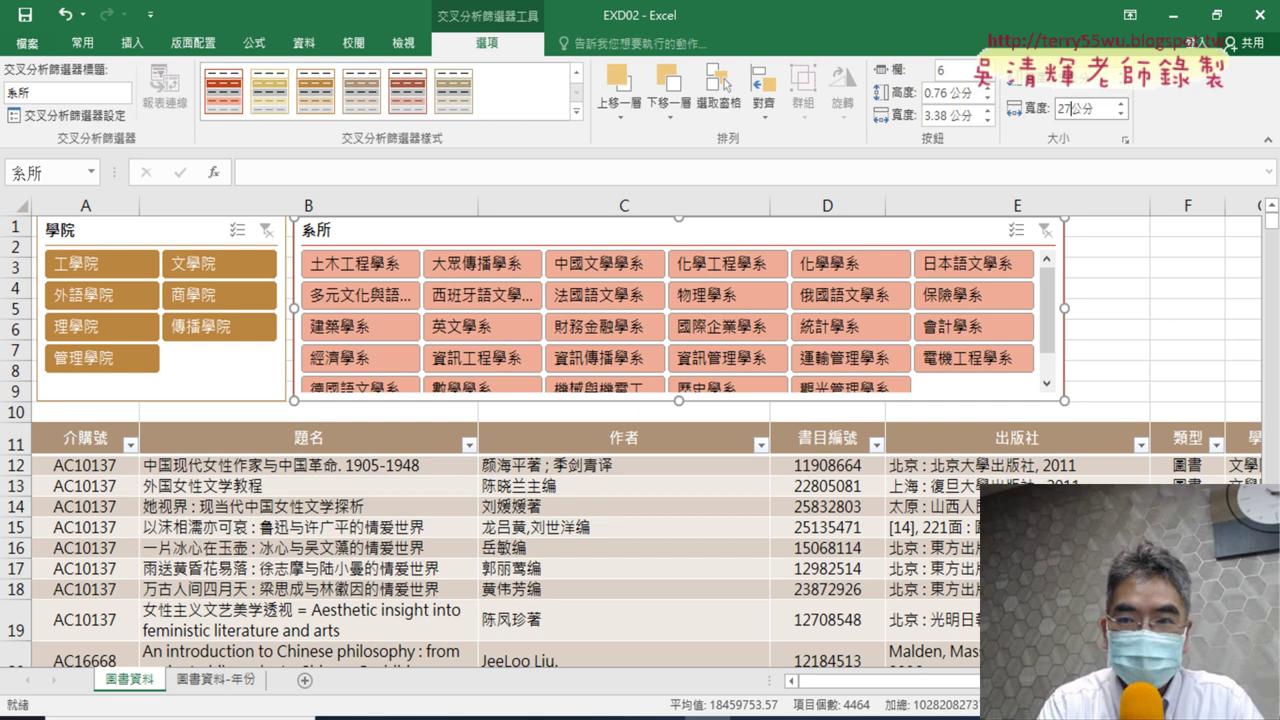
key(Return)
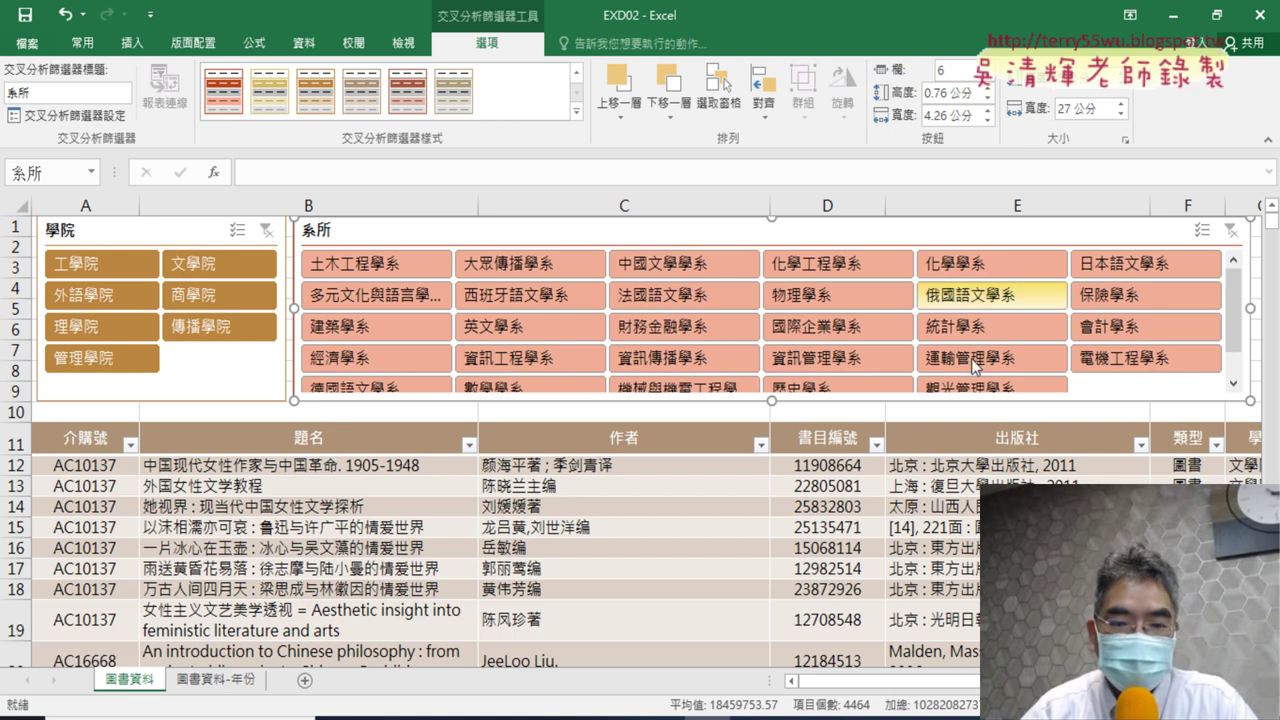
- Recheck the requirements in the exam PDF and return to the book table
mouse_move(387, 716)
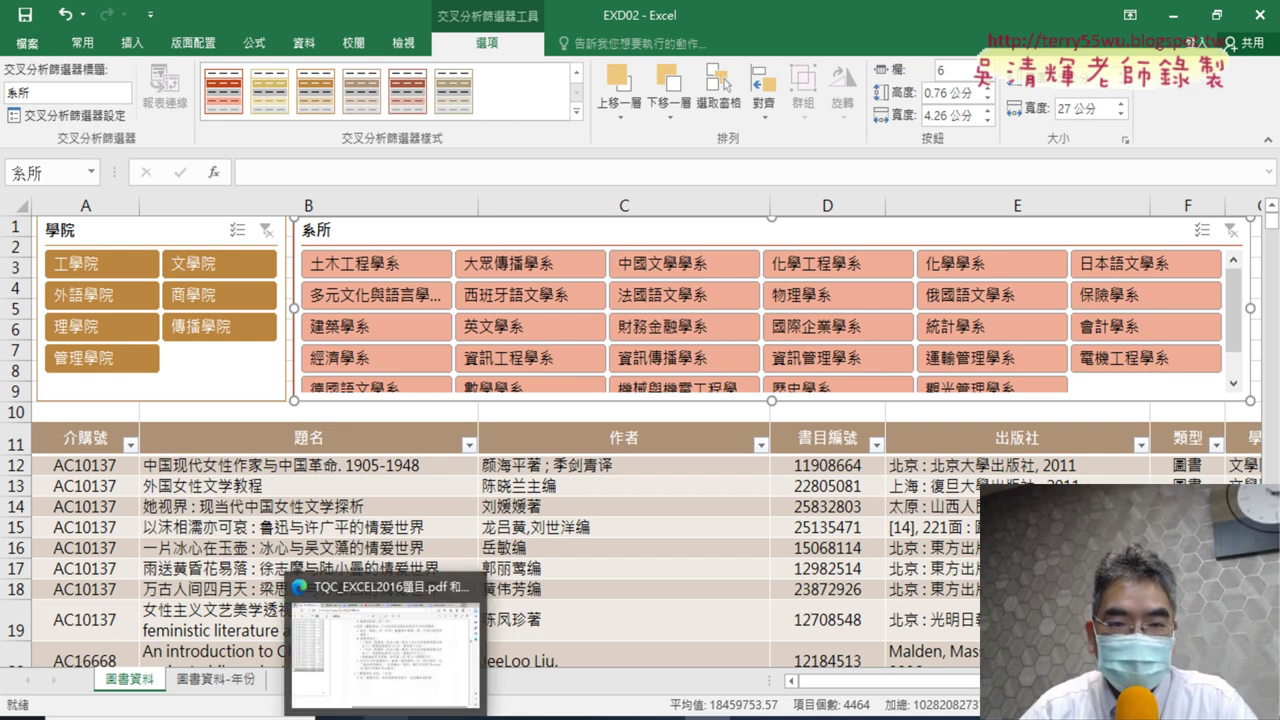
click(378, 656)
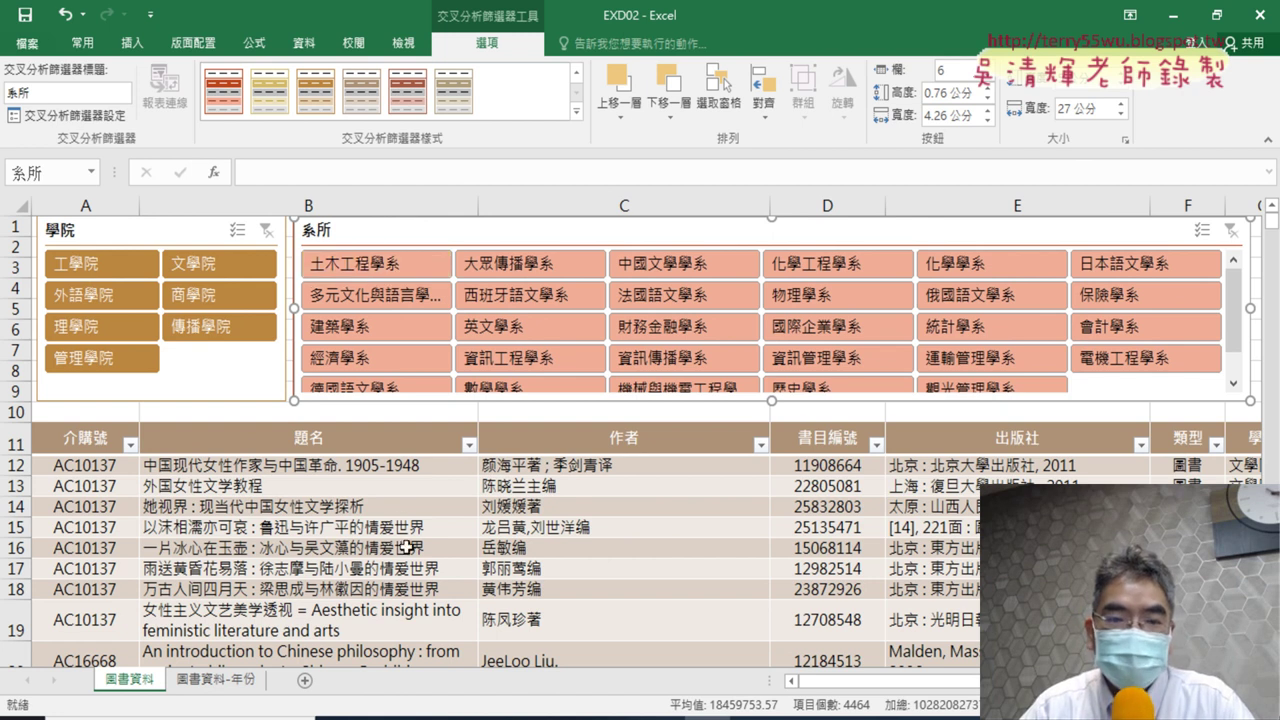
click(400, 507)
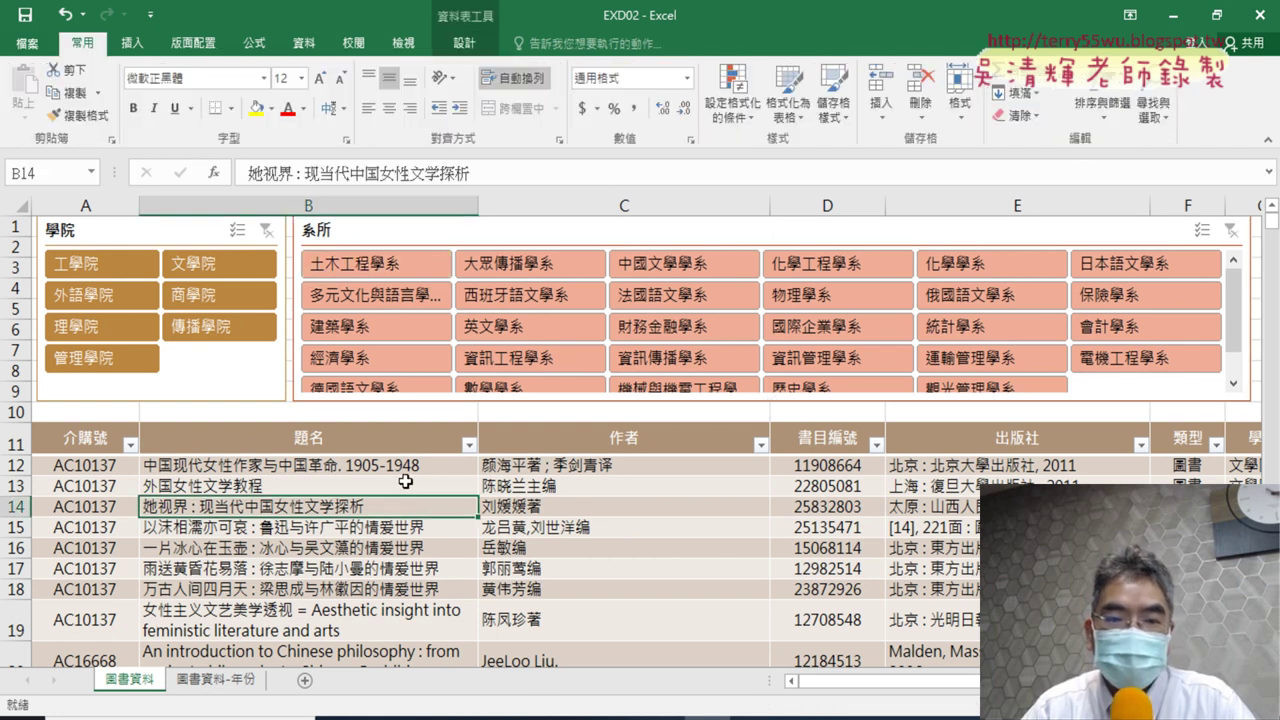
- Filter the books by 工學院 and 外語學院, and inspect the 學院 column's filter list without changes
click(105, 268)
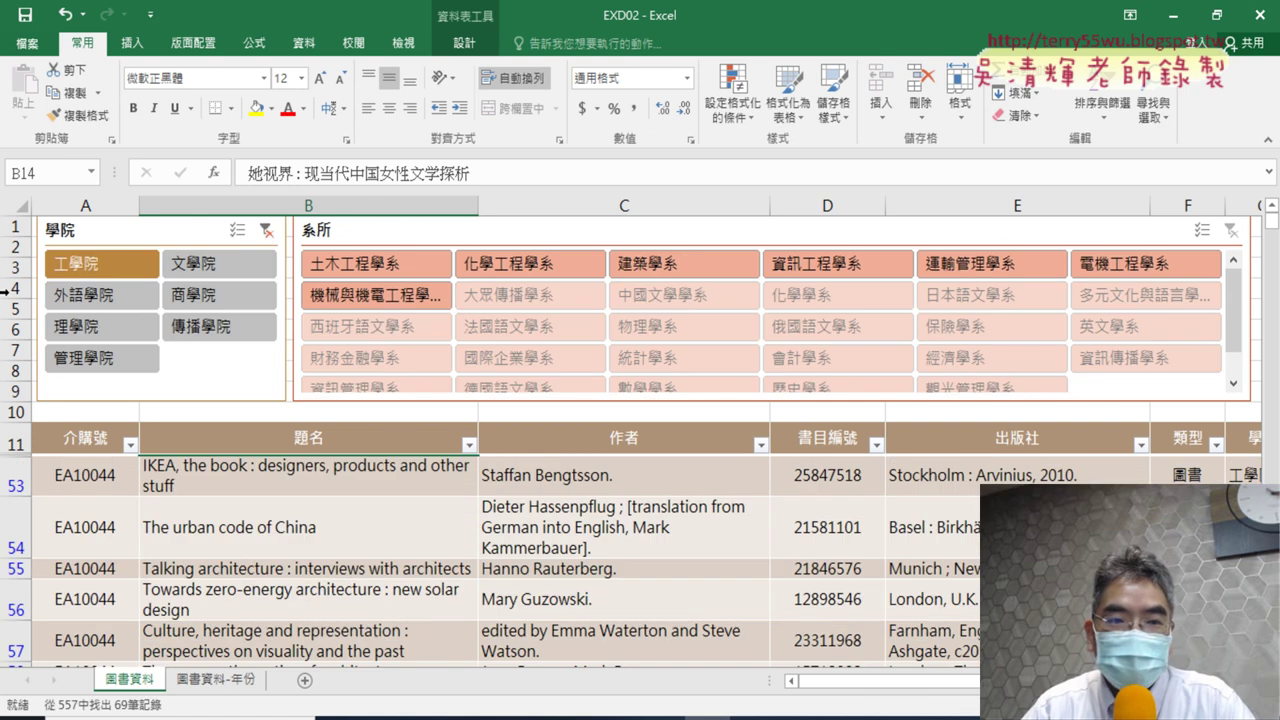
click(75, 300)
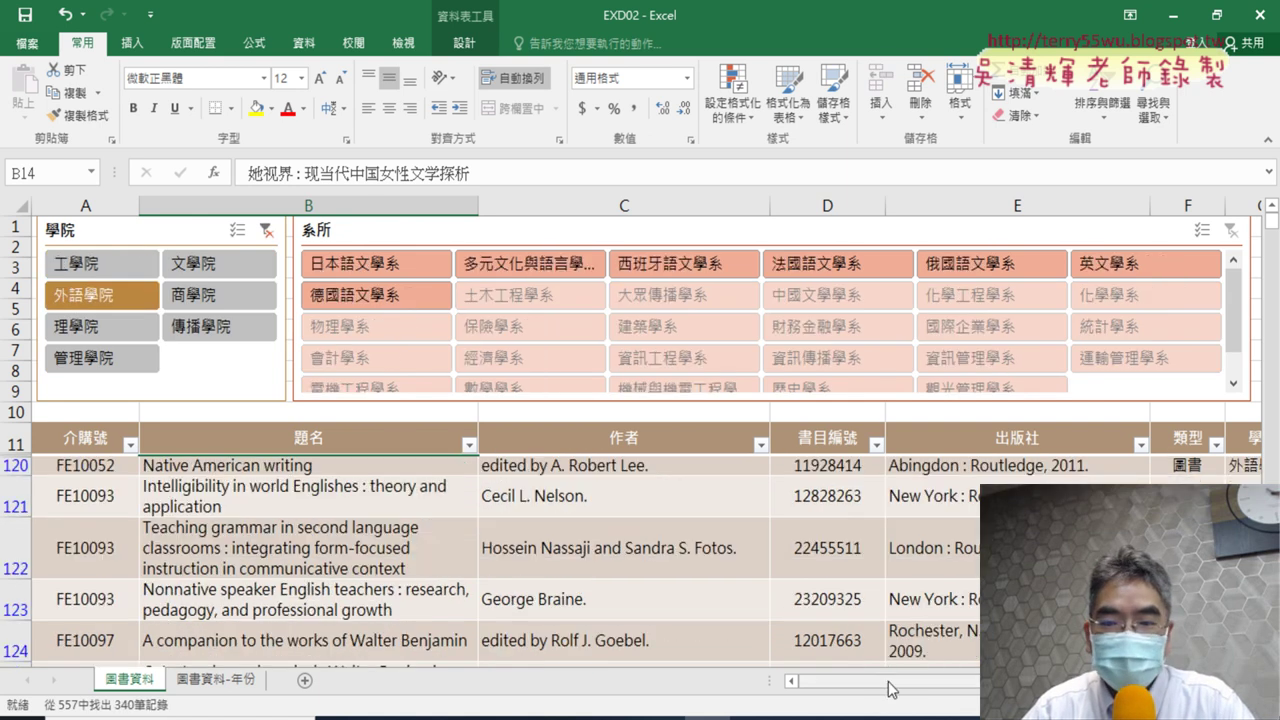
scroll(892, 689, right, 5)
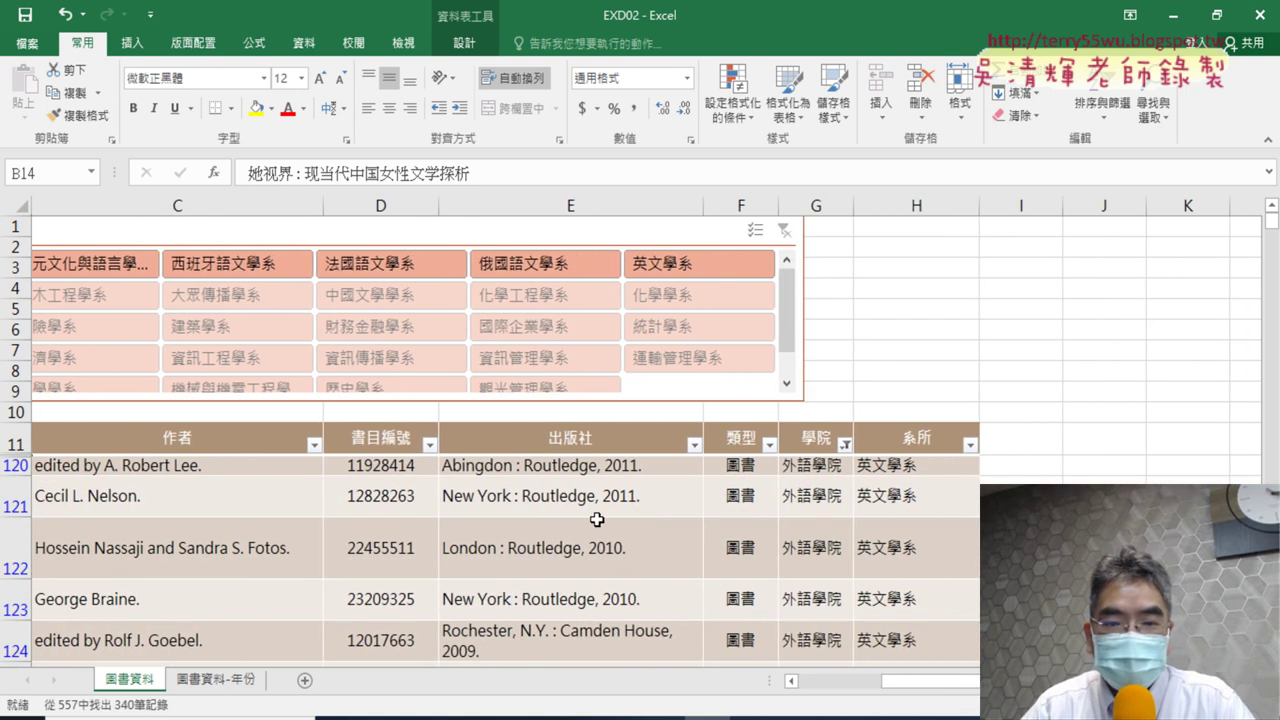
scroll(890, 689, left, 5)
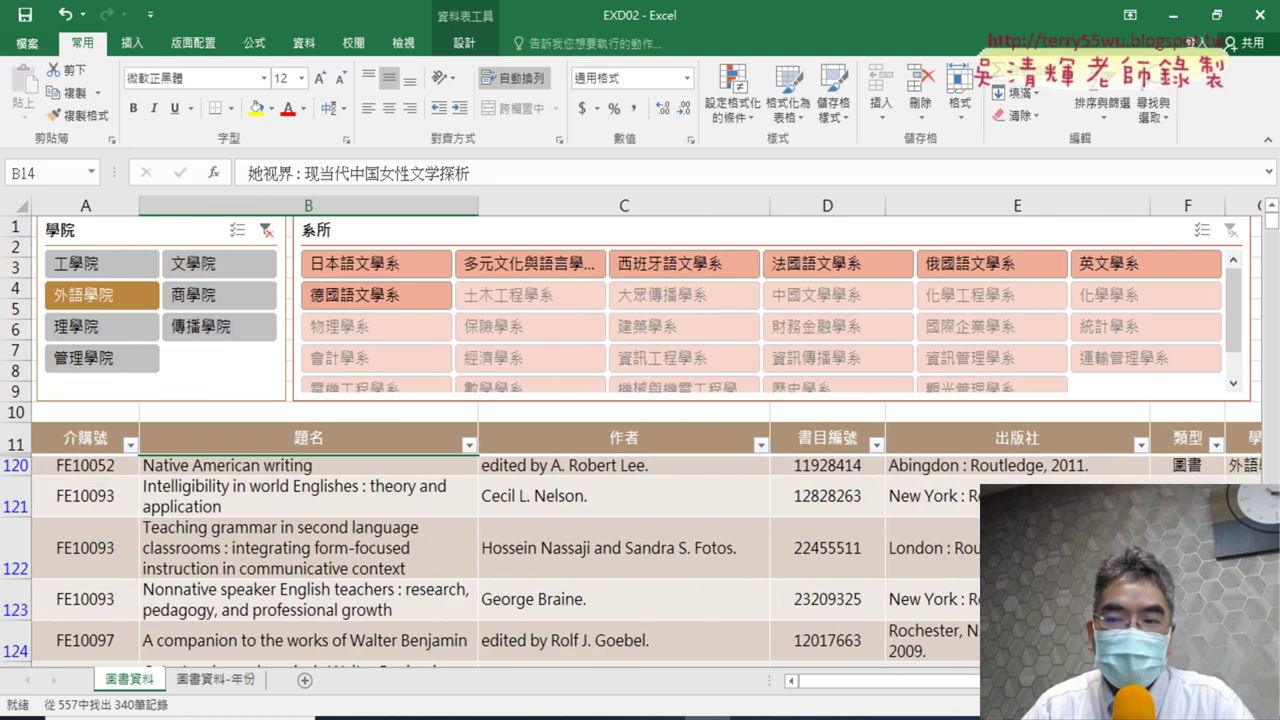
click(109, 272)
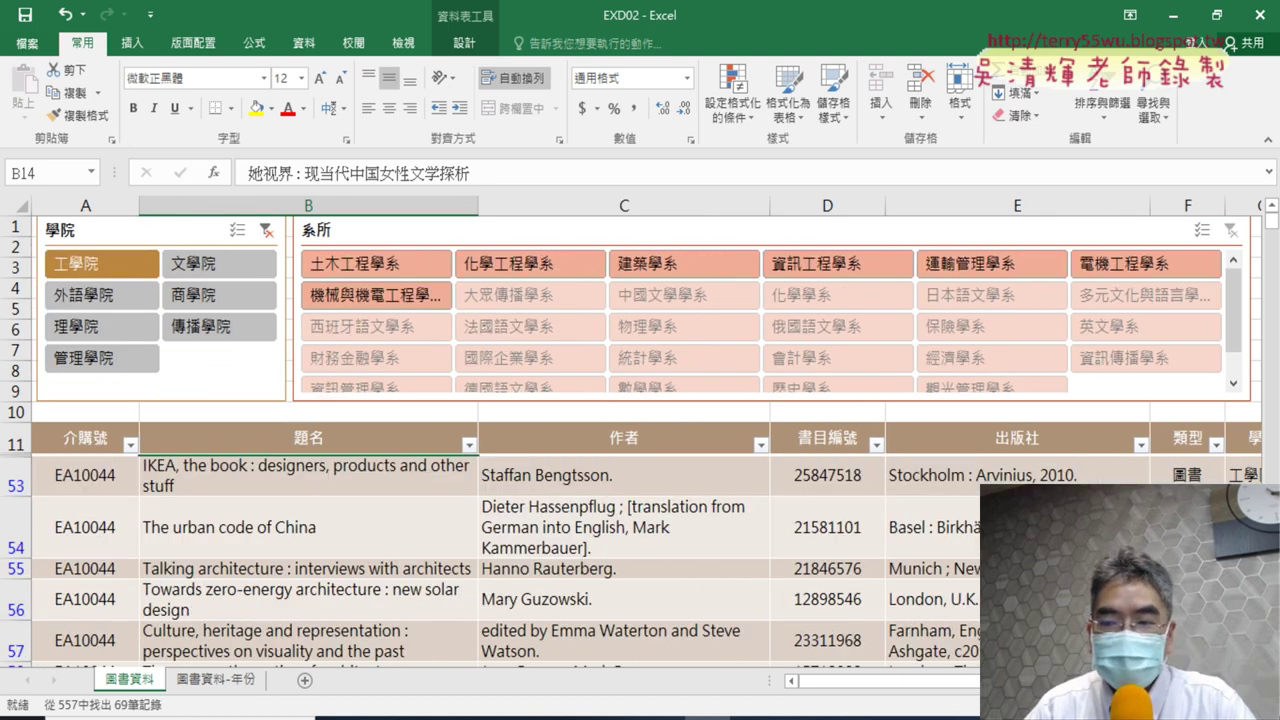
scroll(640, 440, right, 1)
click(1185, 446)
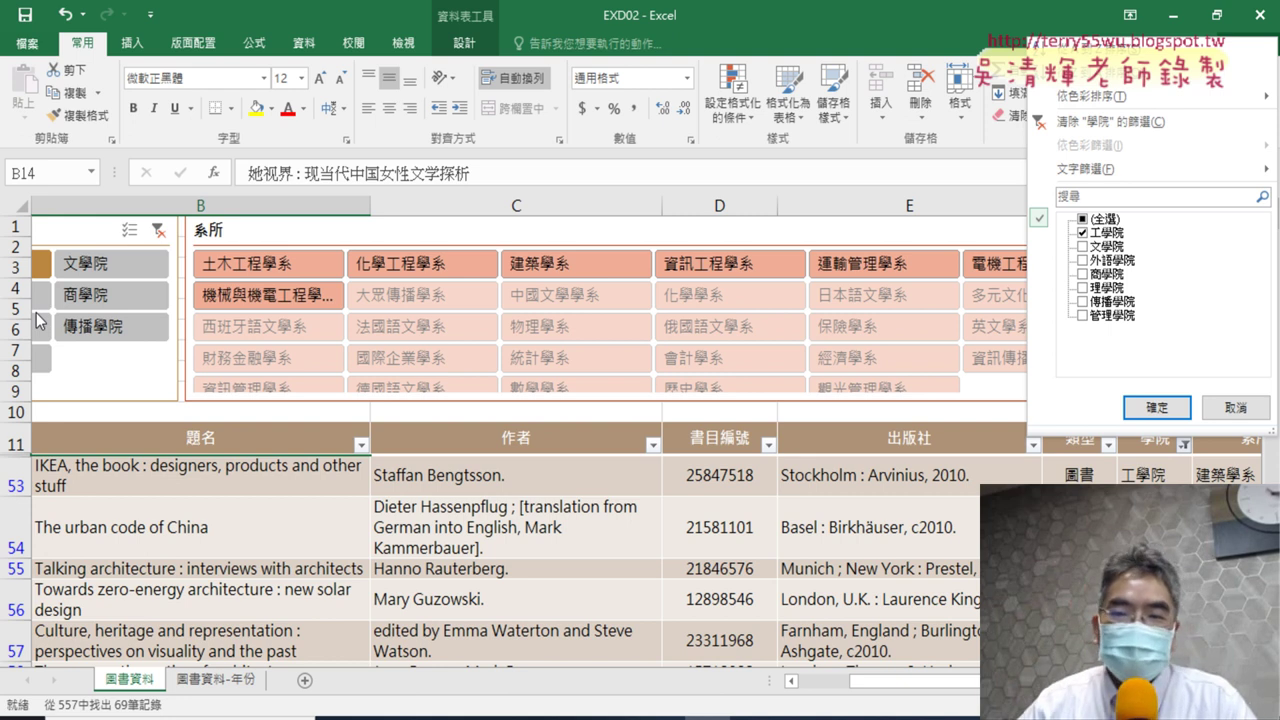
click(1245, 408)
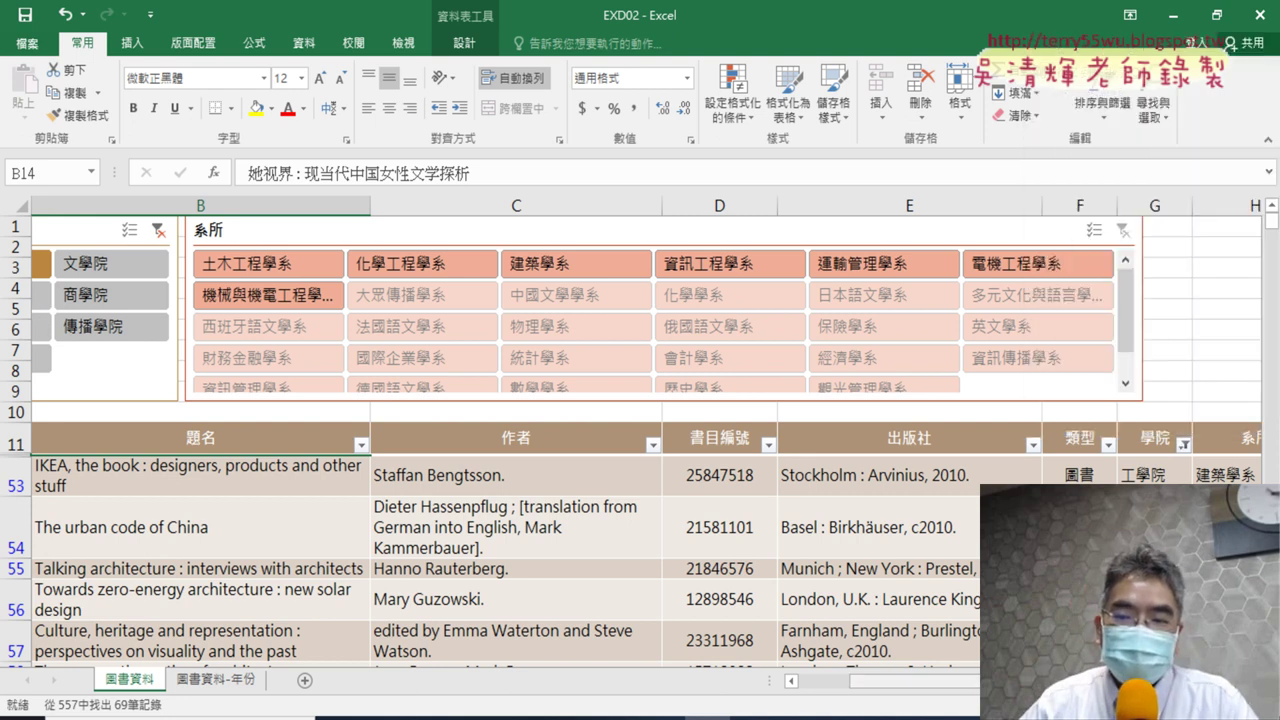
drag(910, 681, 860, 681)
- Cycle through 外語學院, 理學院, 管理學院, 文學院 and 商學院, ending on 傳播學院's 7 records
click(88, 298)
click(85, 328)
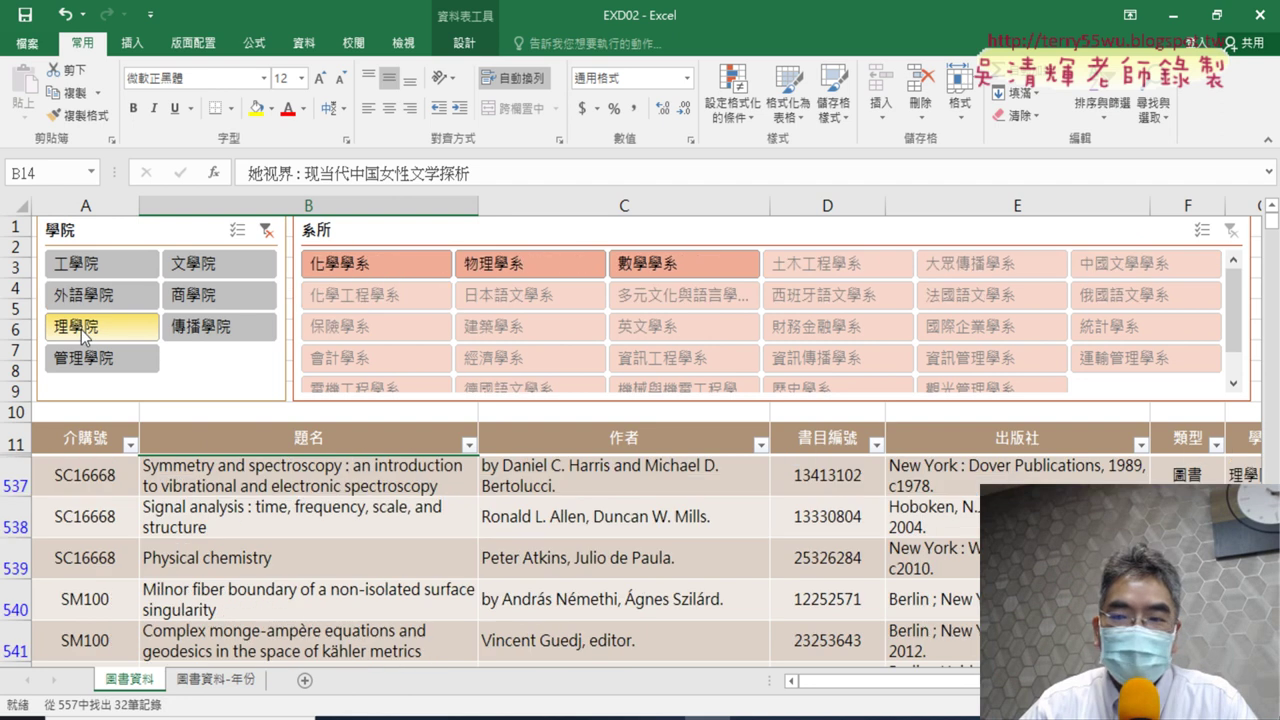
click(90, 360)
click(197, 265)
click(214, 290)
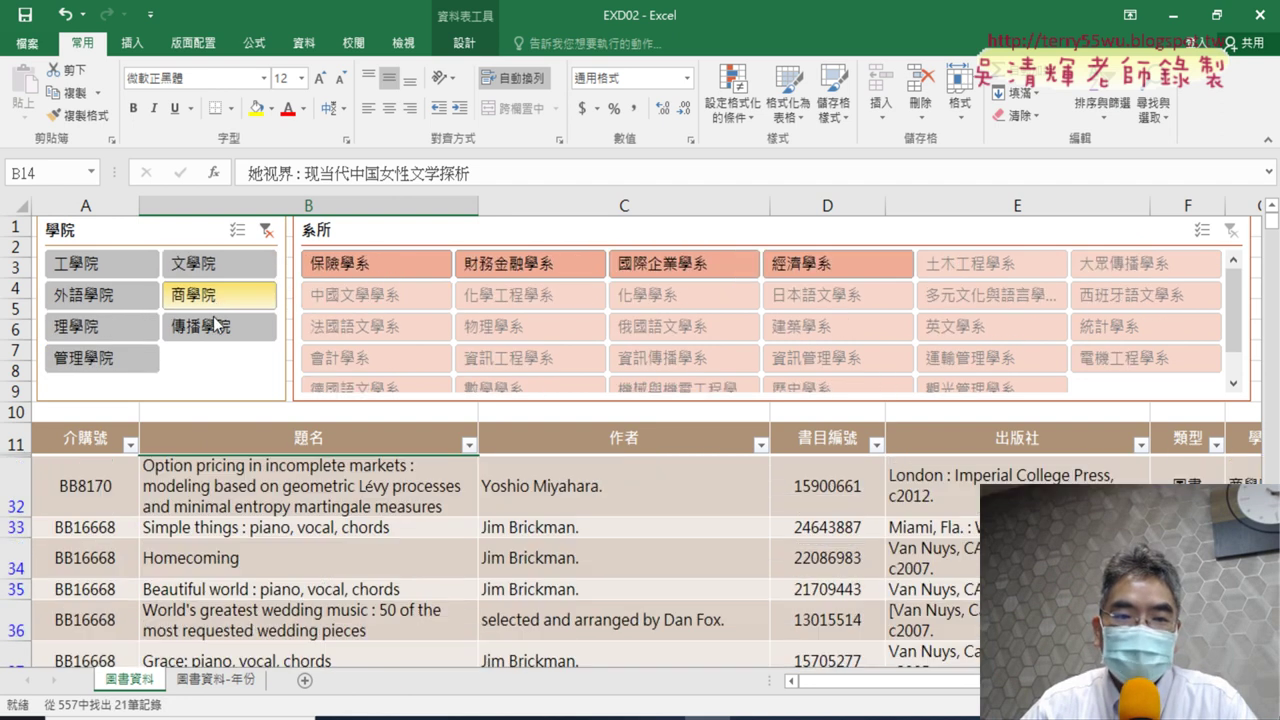
click(248, 326)
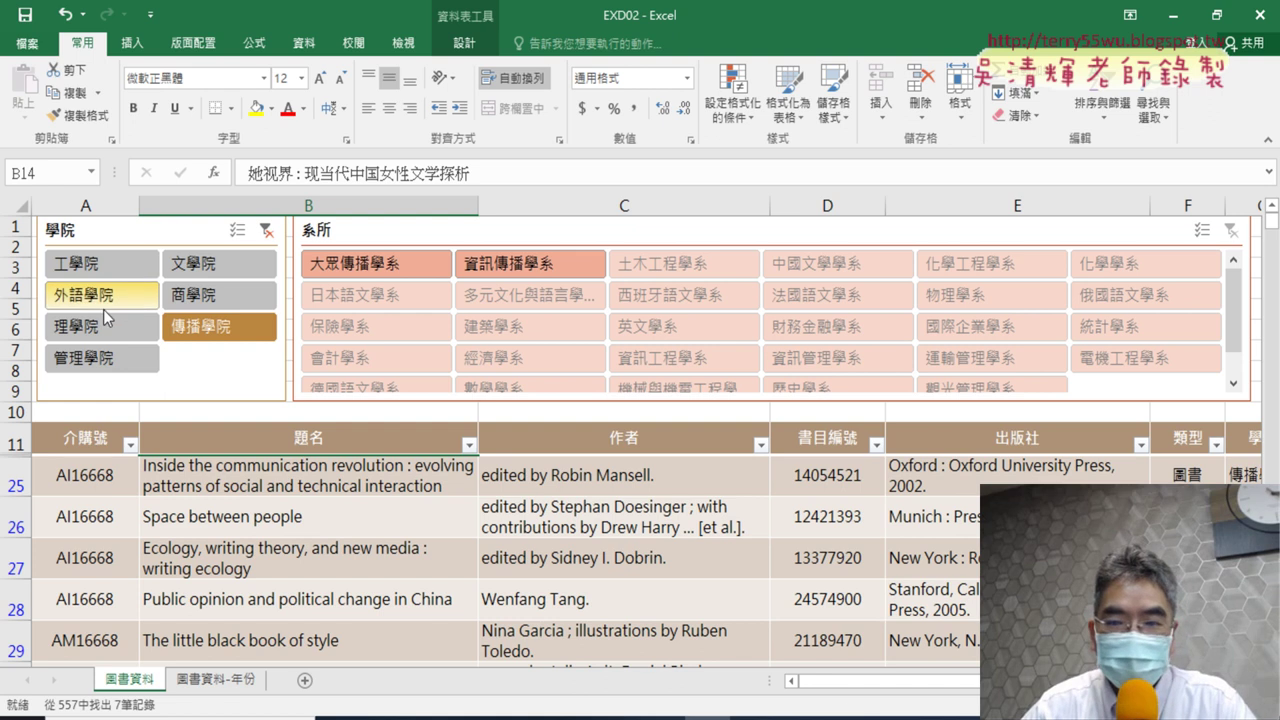
mouse_move(900, 681)
mouse_down()
mouse_move(1000, 681)
mouse_move(905, 681)
mouse_up()
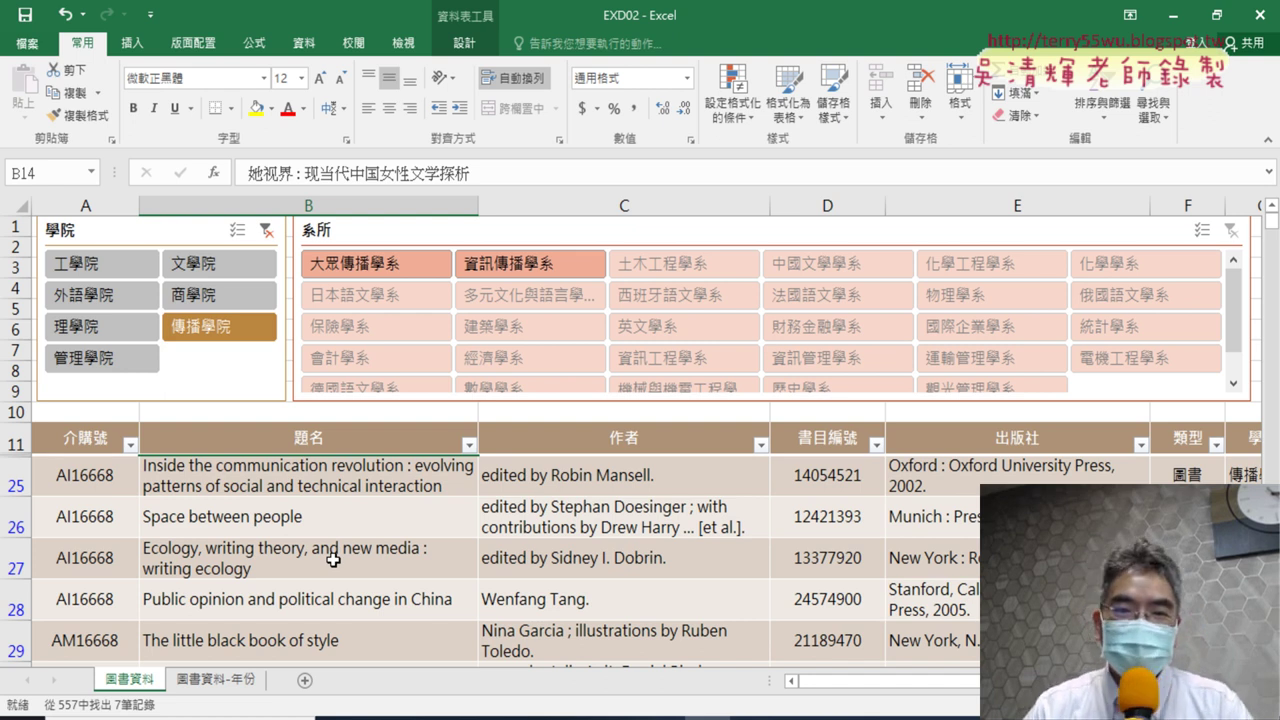
- Scroll the exam PDF to the 三、設計項目 tasks for the 圖書資料 sheet
key(alt+Tab)
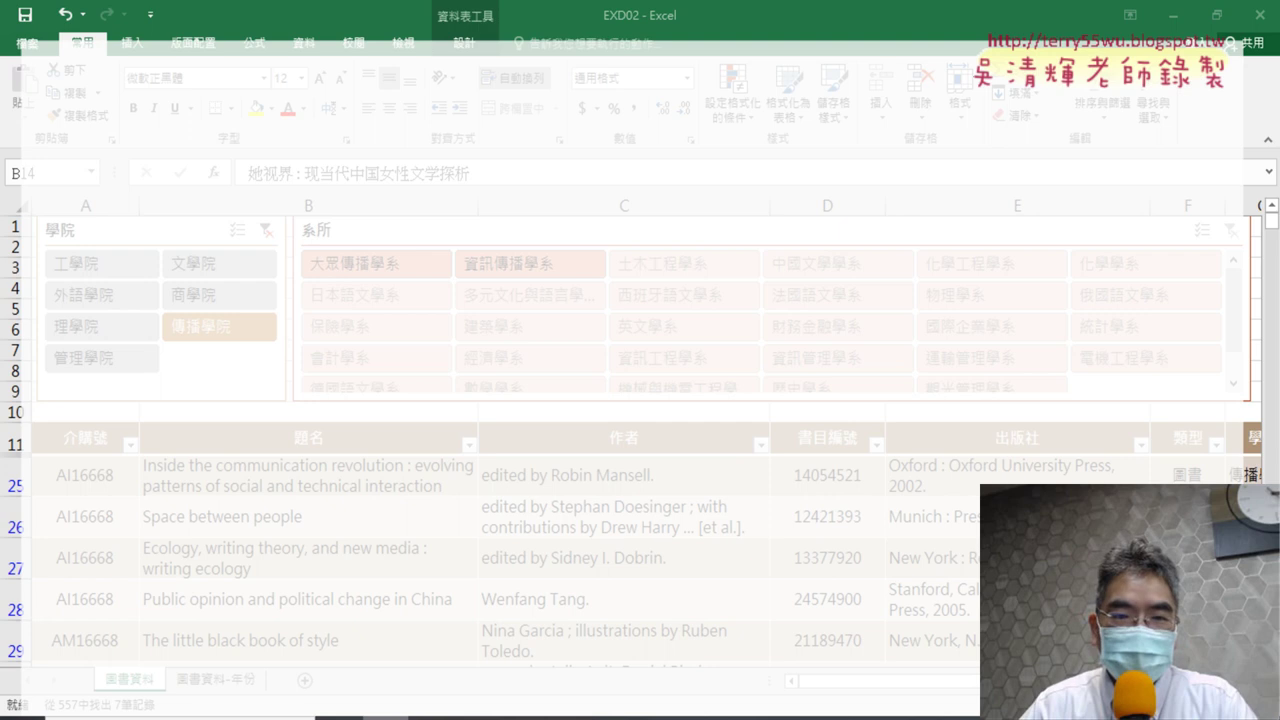
scroll(502, 458, up, 2)
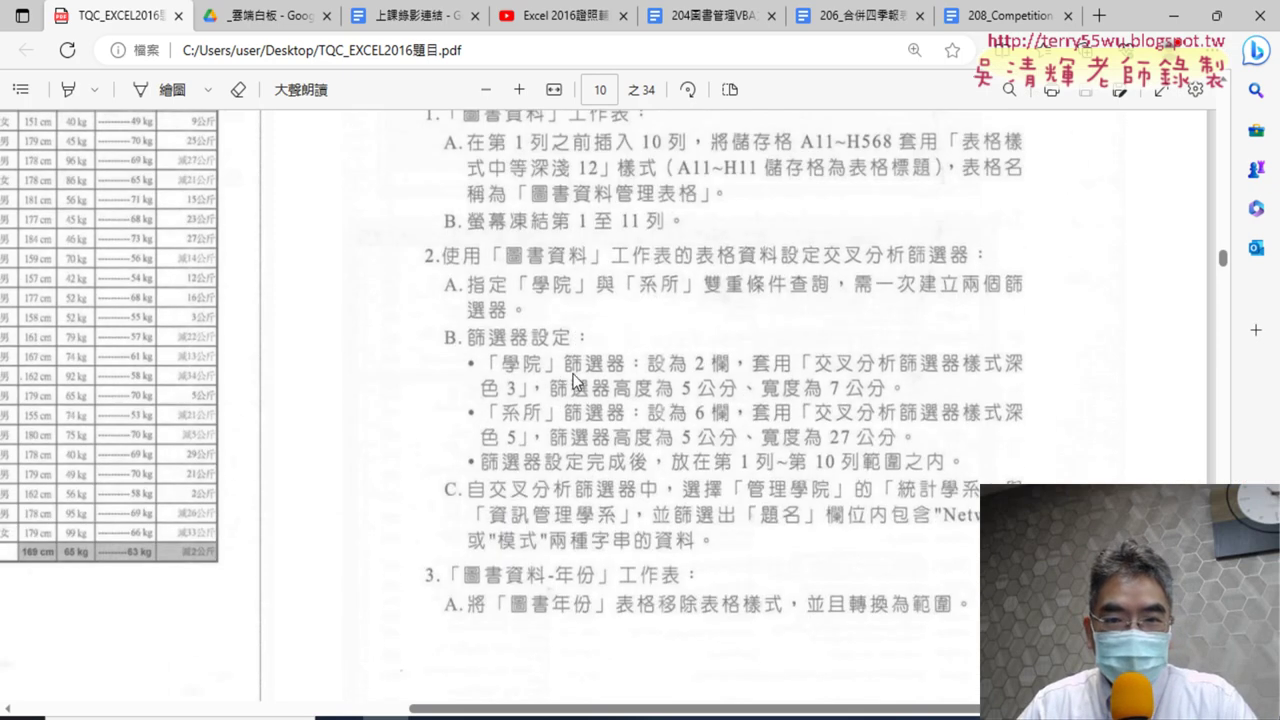
scroll(566, 385, up, 2)
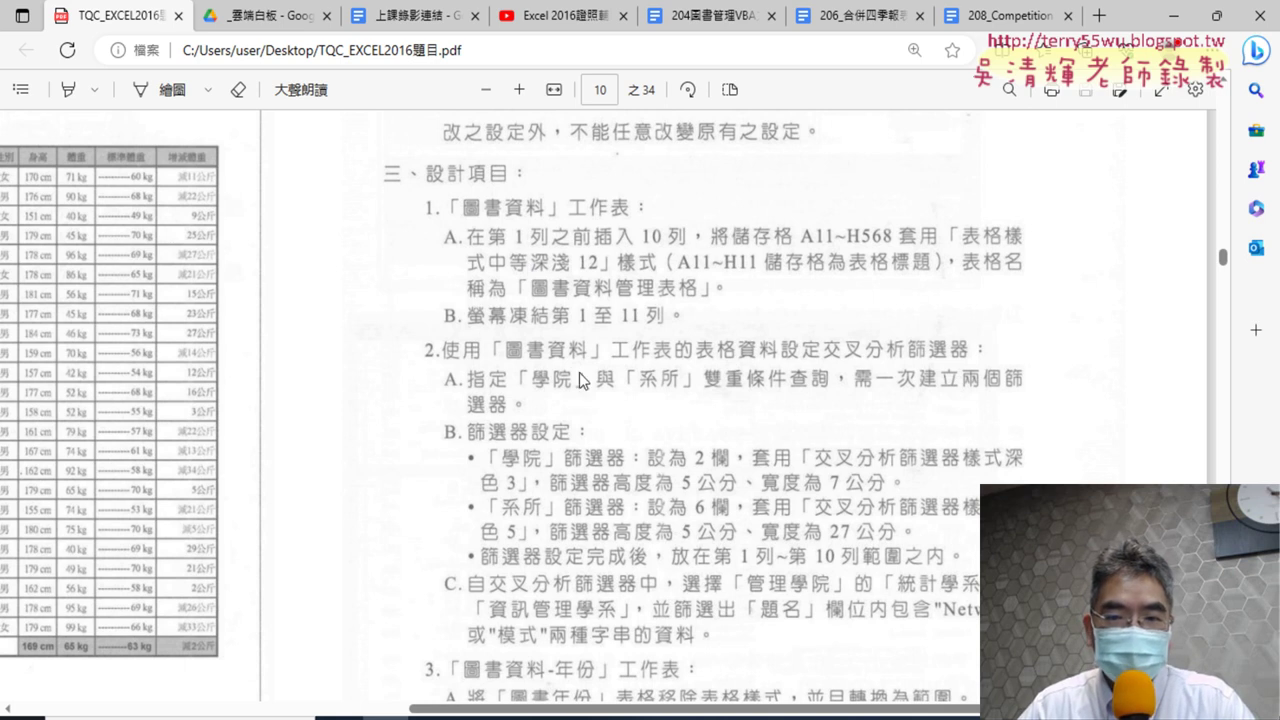
scroll(578, 383, down, 2)
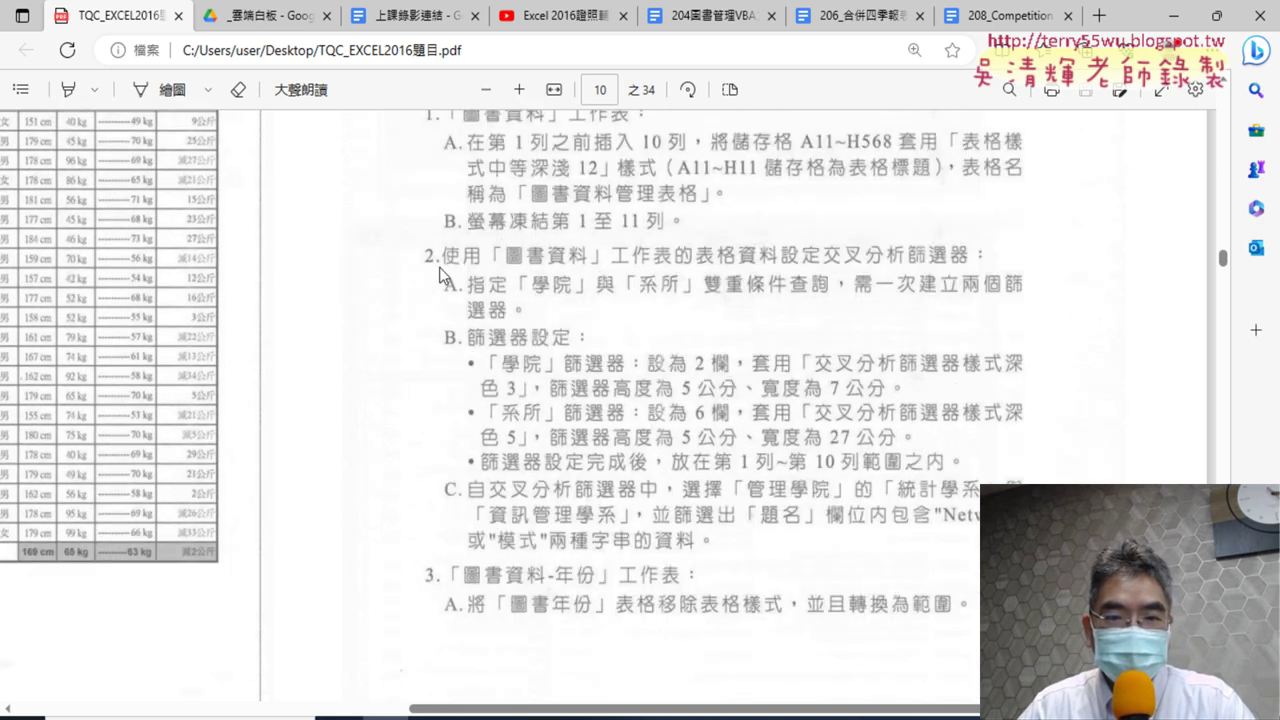